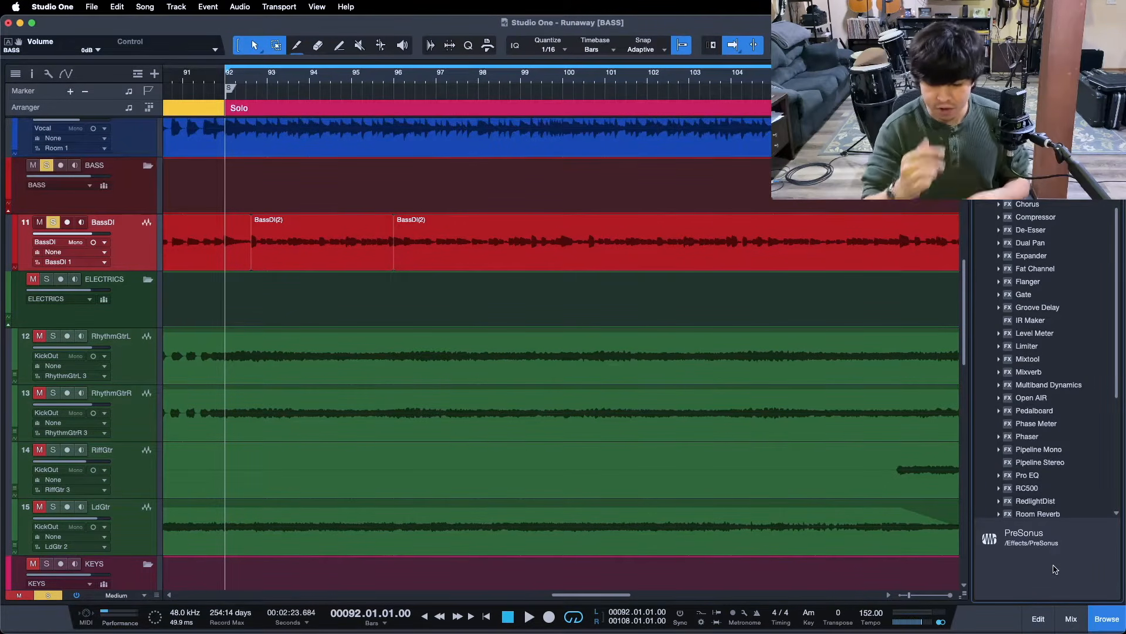
Start playback of the soloed bass section of Runaway and show the Mix console with F3
key("space")
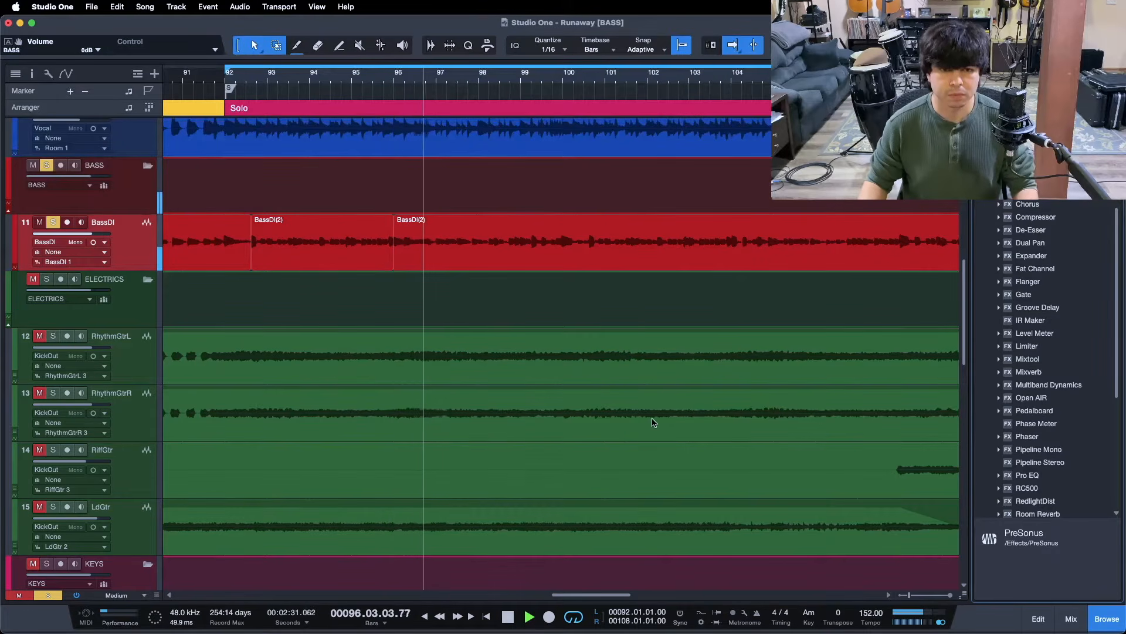
key("F3")
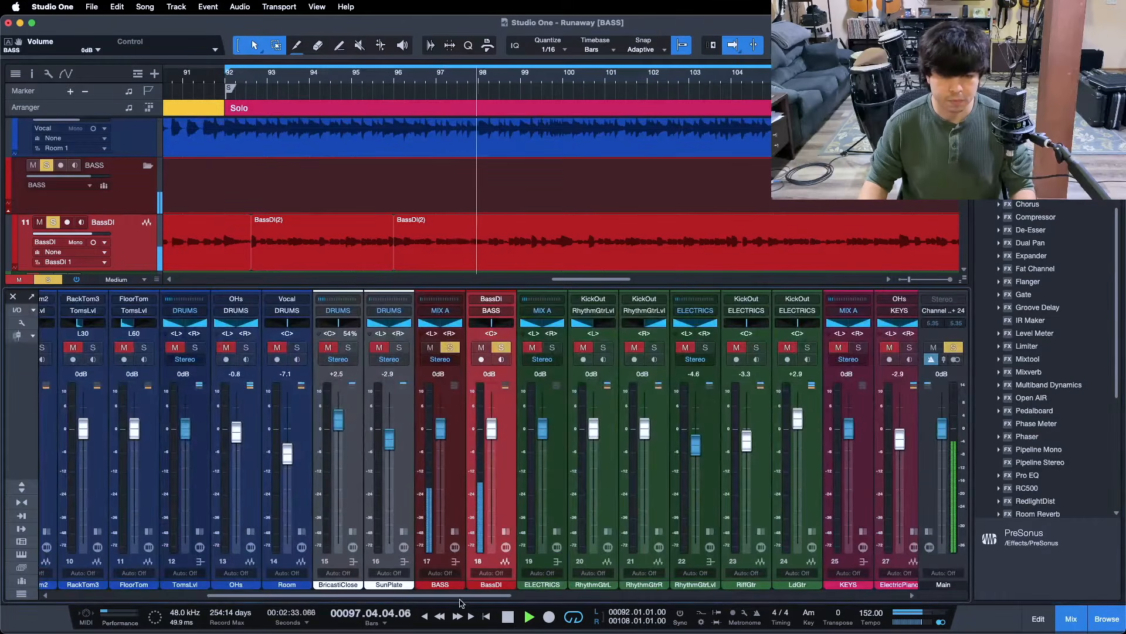
Reveal the BASS and BassDI insert panels, then hide the mixer with F3
left_click_drag(460, 600, 442, 599)
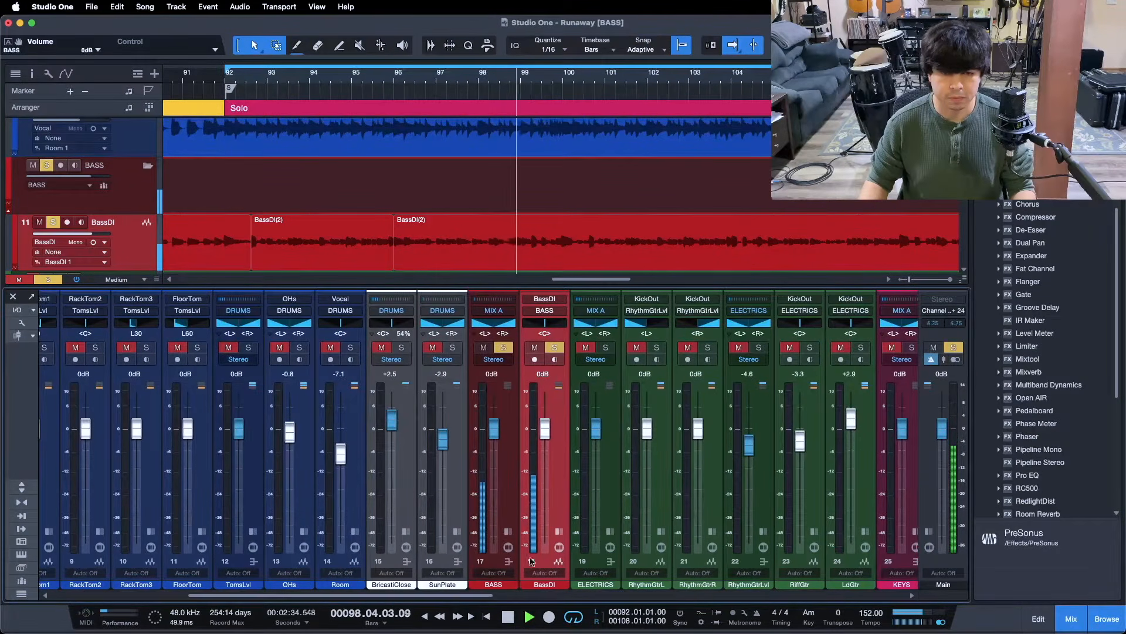
left_click(508, 532)
left_click(621, 531)
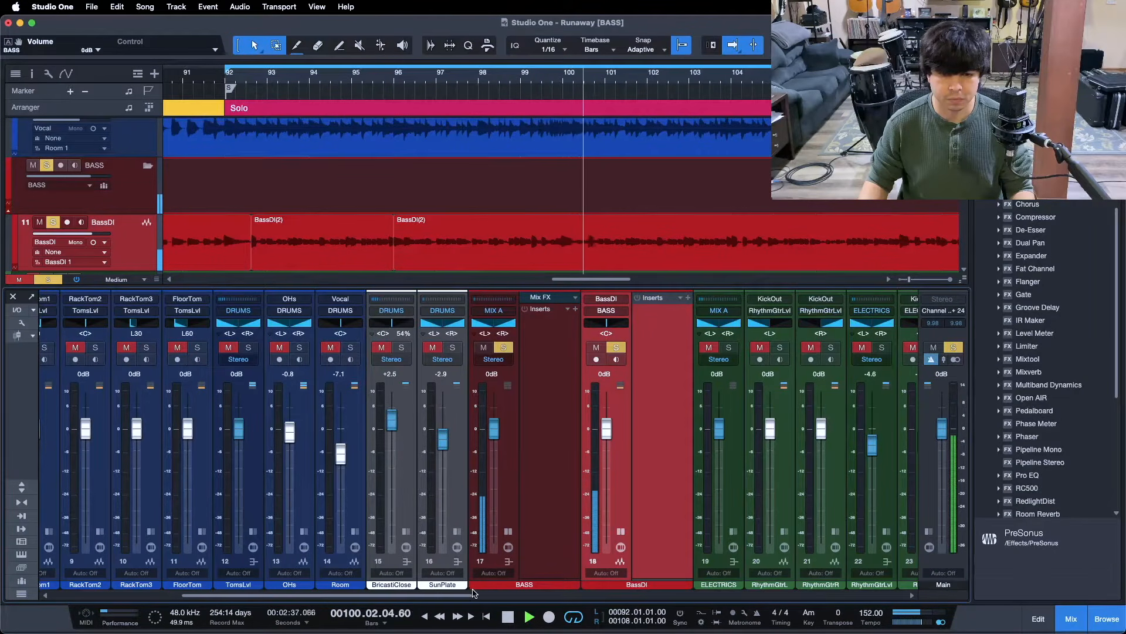
left_click_drag(468, 598, 491, 598)
key("F3")
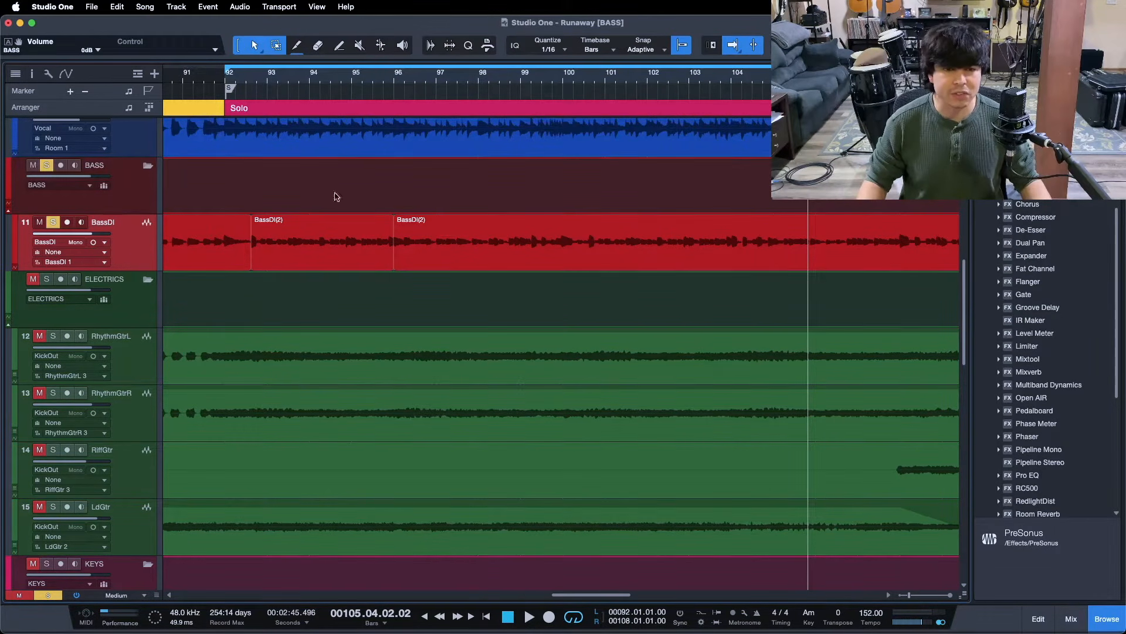
Duplicate the BassDI track and rename the copy on track 12 to 'BassAmp'
right_click(136, 245)
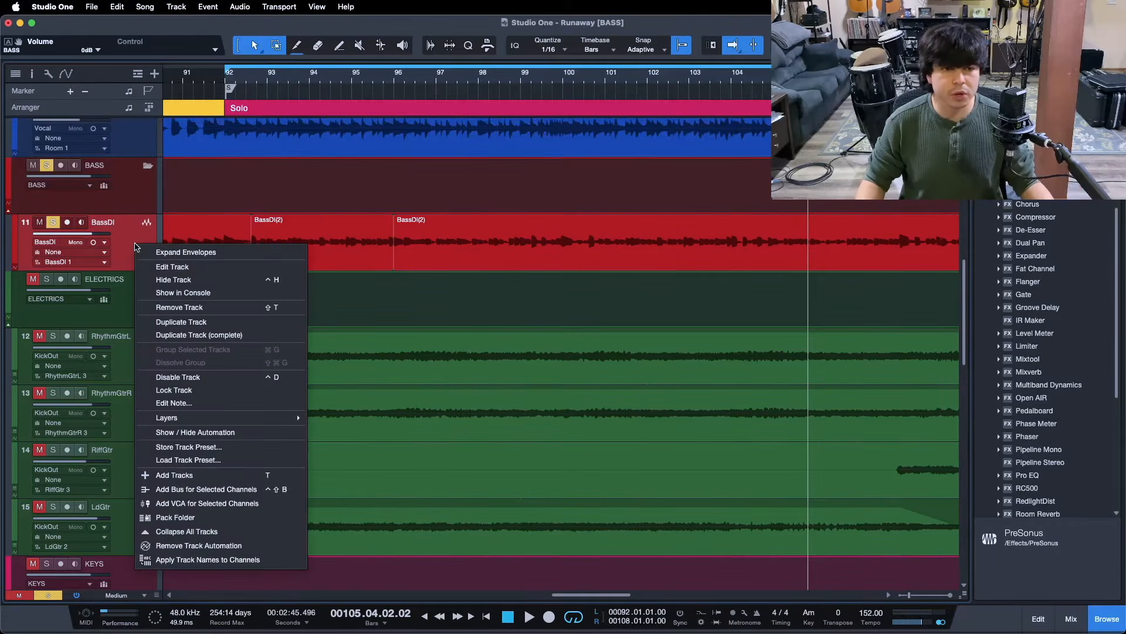
left_click(186, 335)
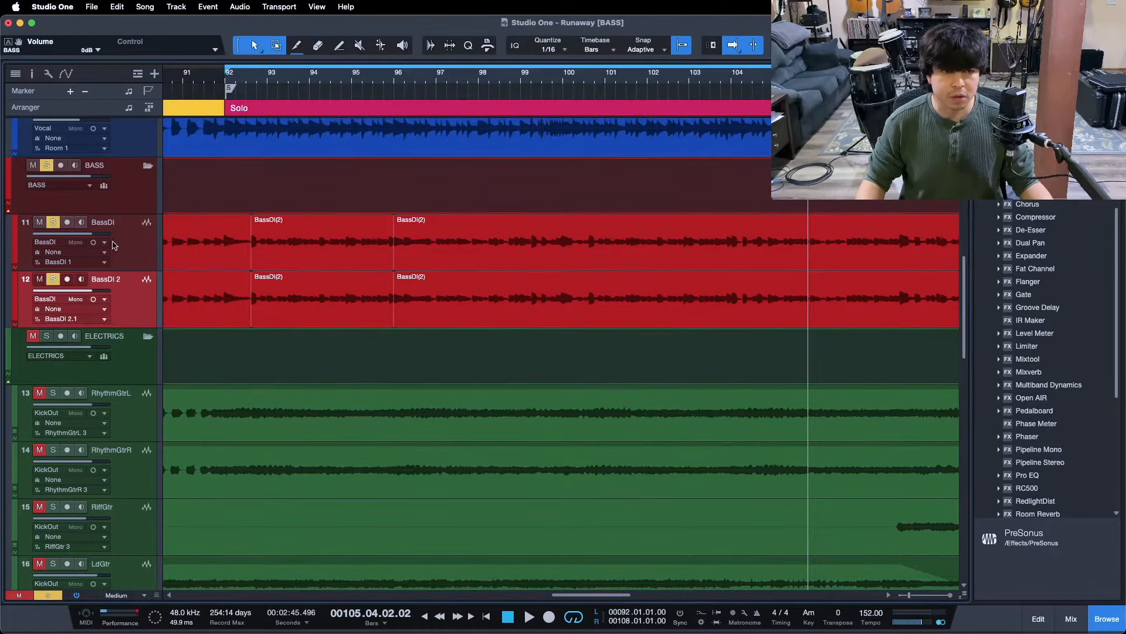
double_click(110, 280)
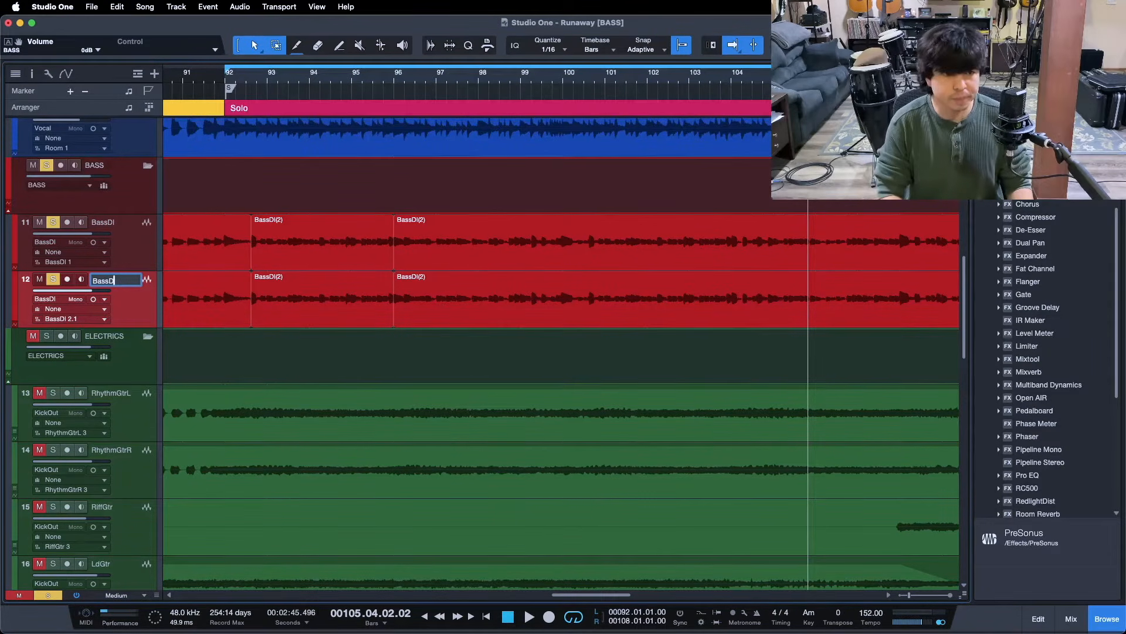
key("Return")
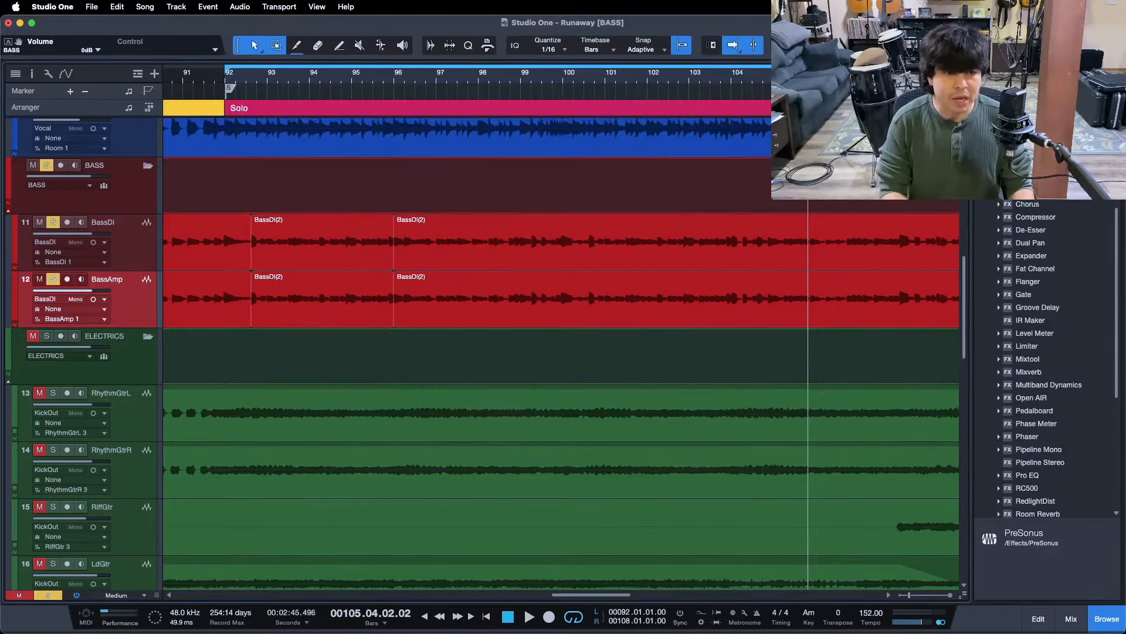
Reopen the mixer with BassAmp's inserts expanded beside BassDI, and save the song
key("F3")
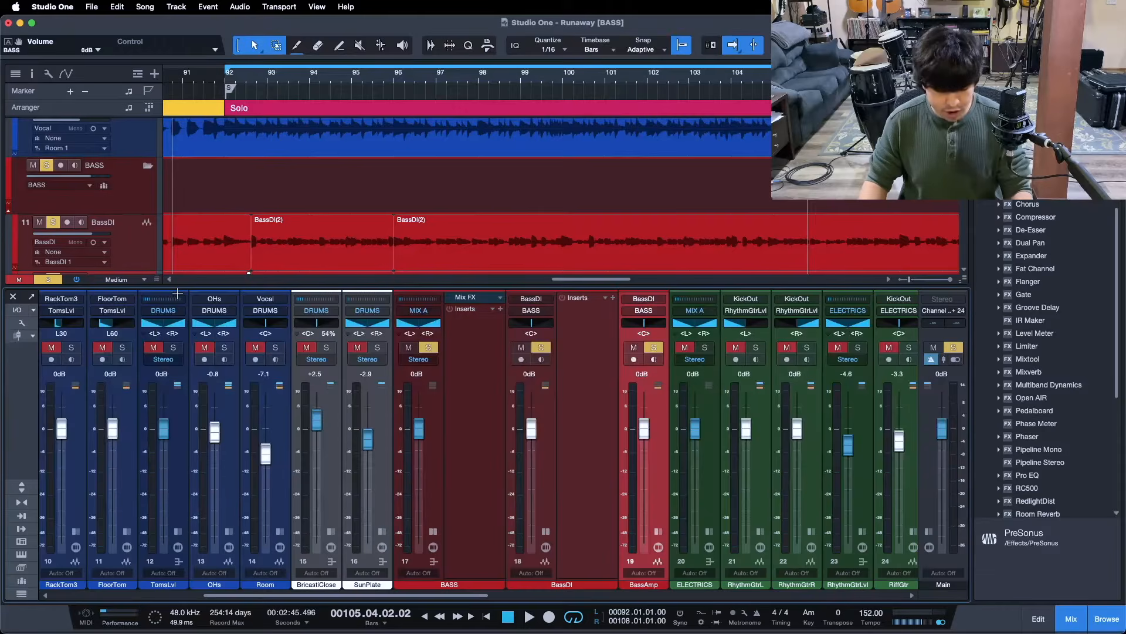
left_click(658, 531)
left_click(576, 385)
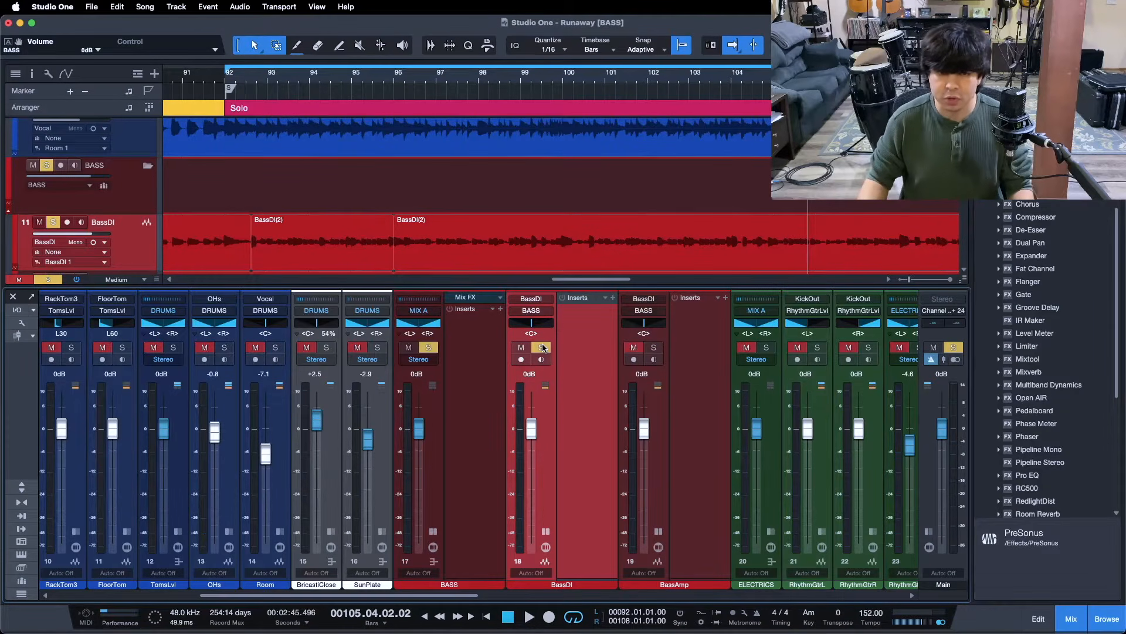
key("super+s")
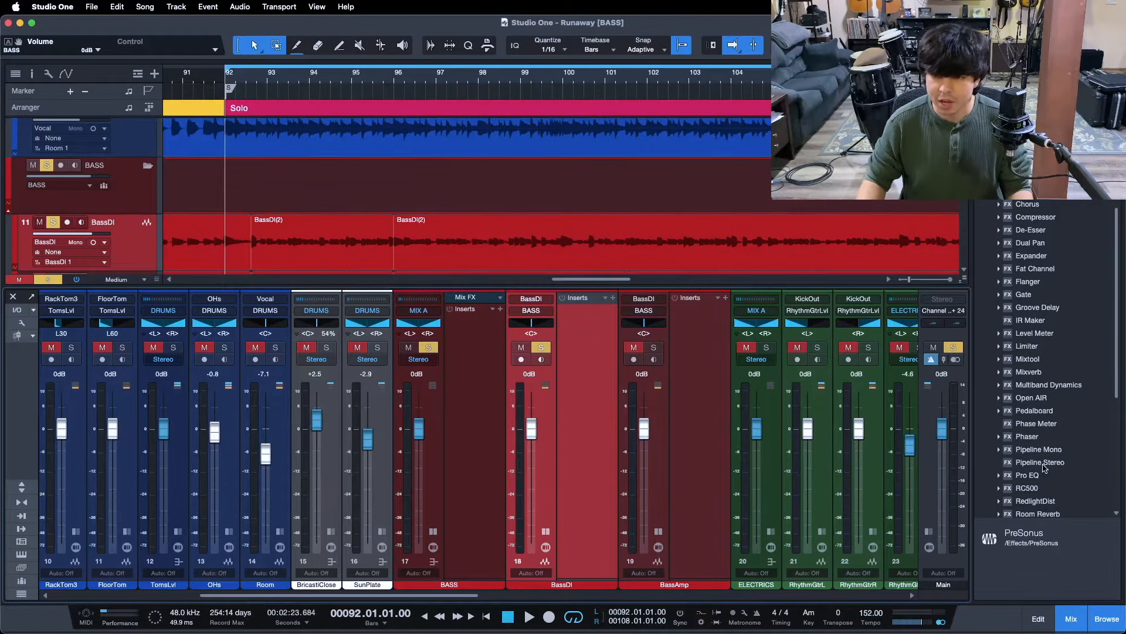
Insert a Pro EQ on BassDI and enable a 12 dB/Oct high cut around 3.7 kHz
left_click_drag(1032, 476, 591, 356)
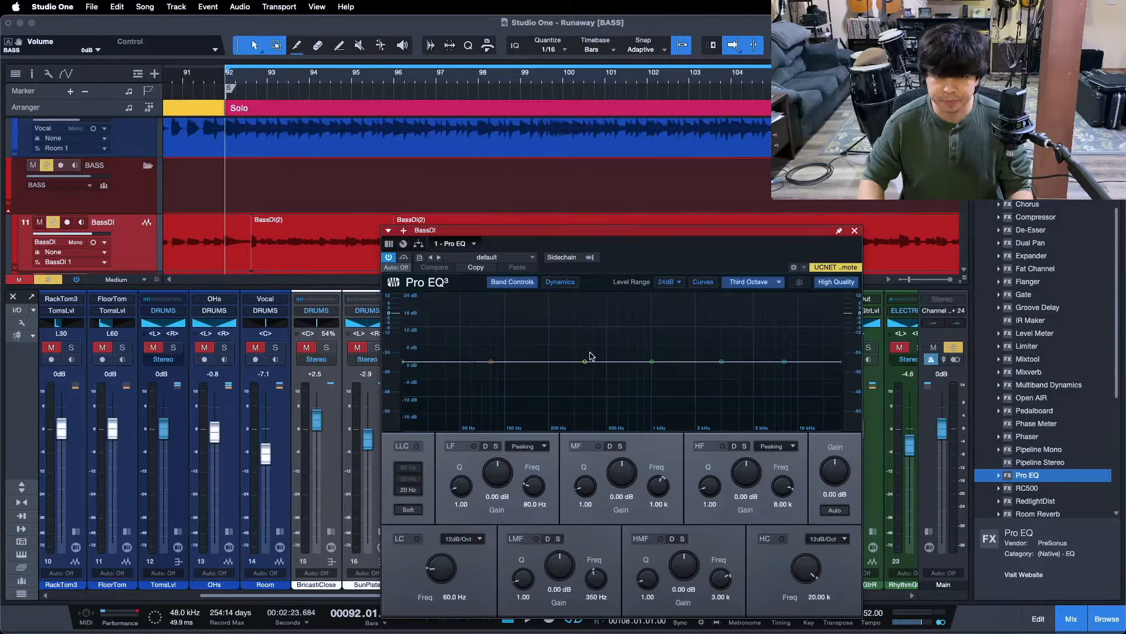
left_click_drag(638, 252, 564, 205)
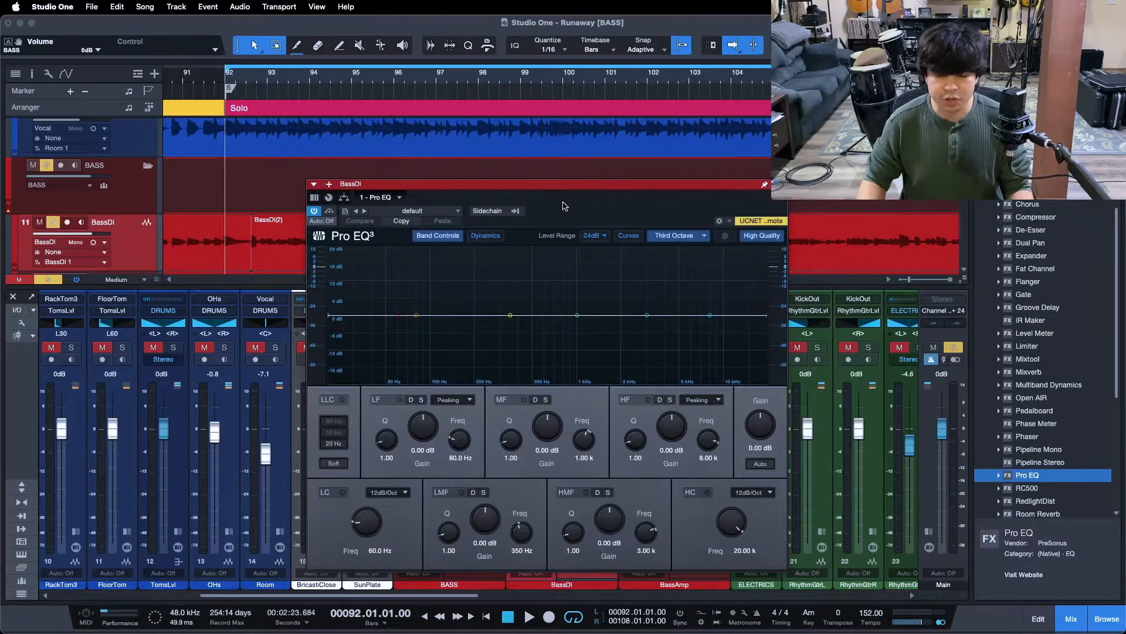
key("space")
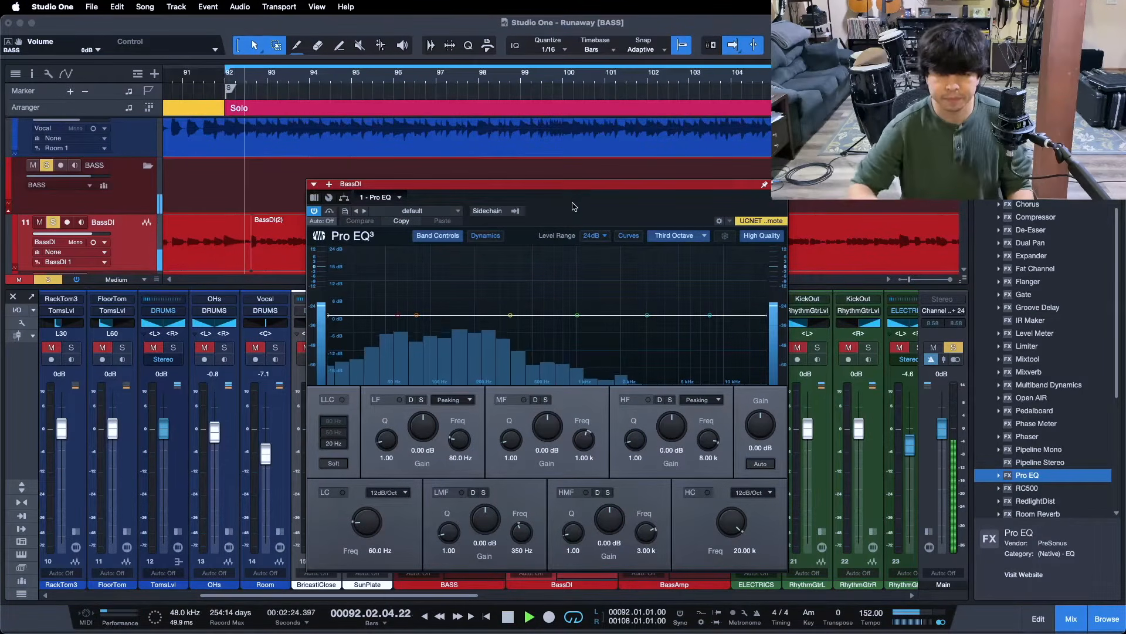
left_click(752, 492)
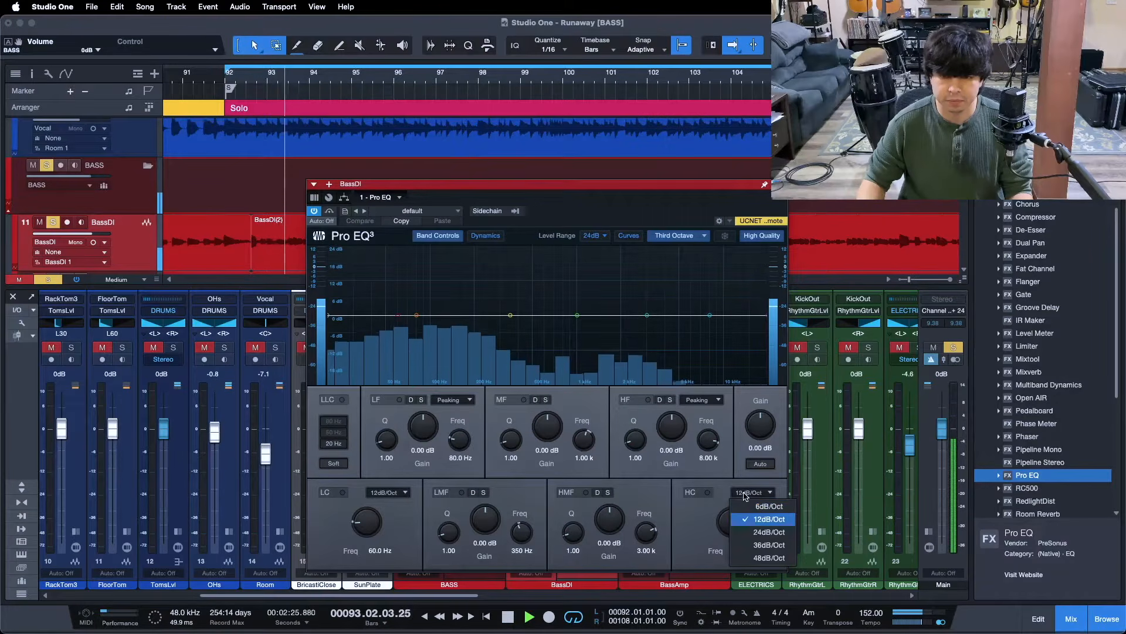
left_click(757, 518)
left_click_drag(766, 315, 483, 347)
Steepen the BassDI high cut to 24 dB/Oct and lower it to 182 Hz
left_click(753, 492)
left_click(756, 536)
left_click_drag(735, 524, 737, 527)
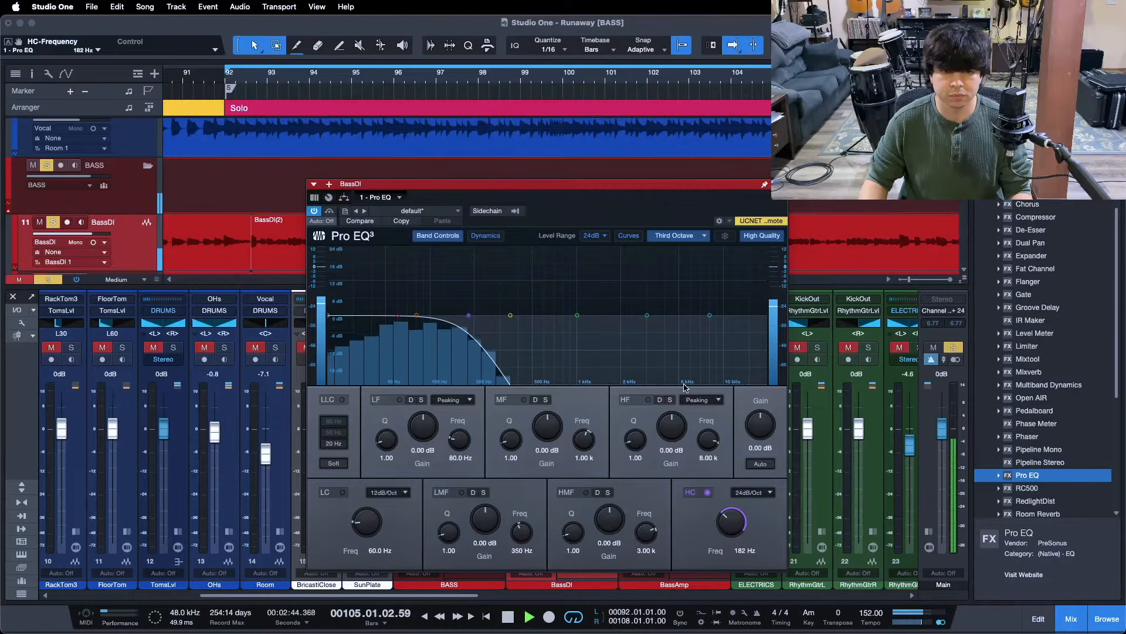
key("space")
key("space")
left_click_drag(566, 219, 541, 213)
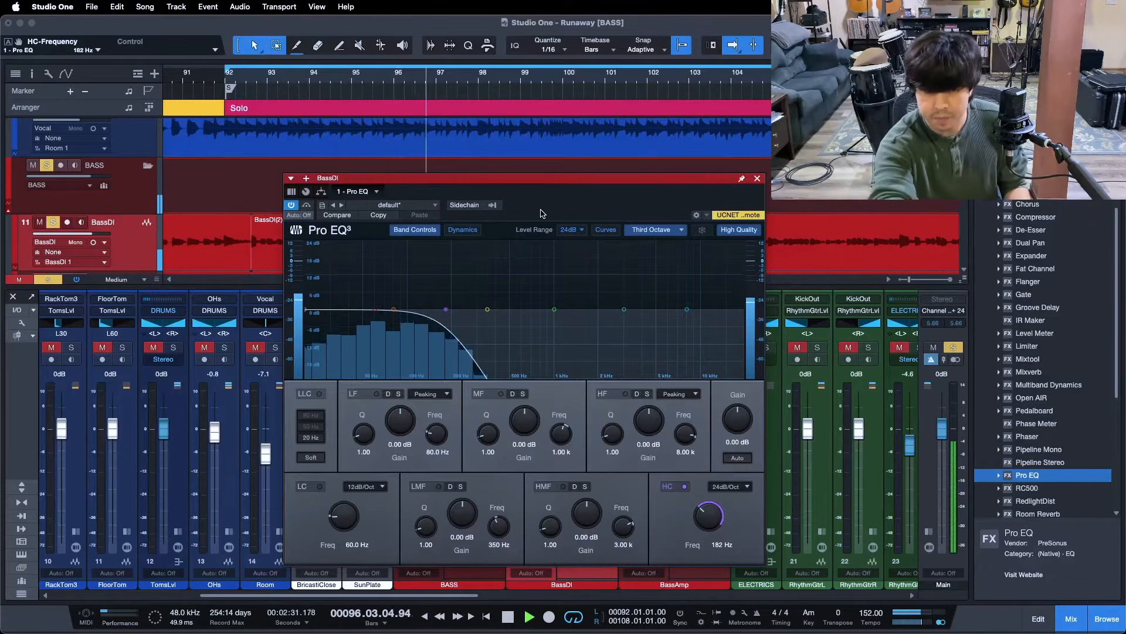
key("space")
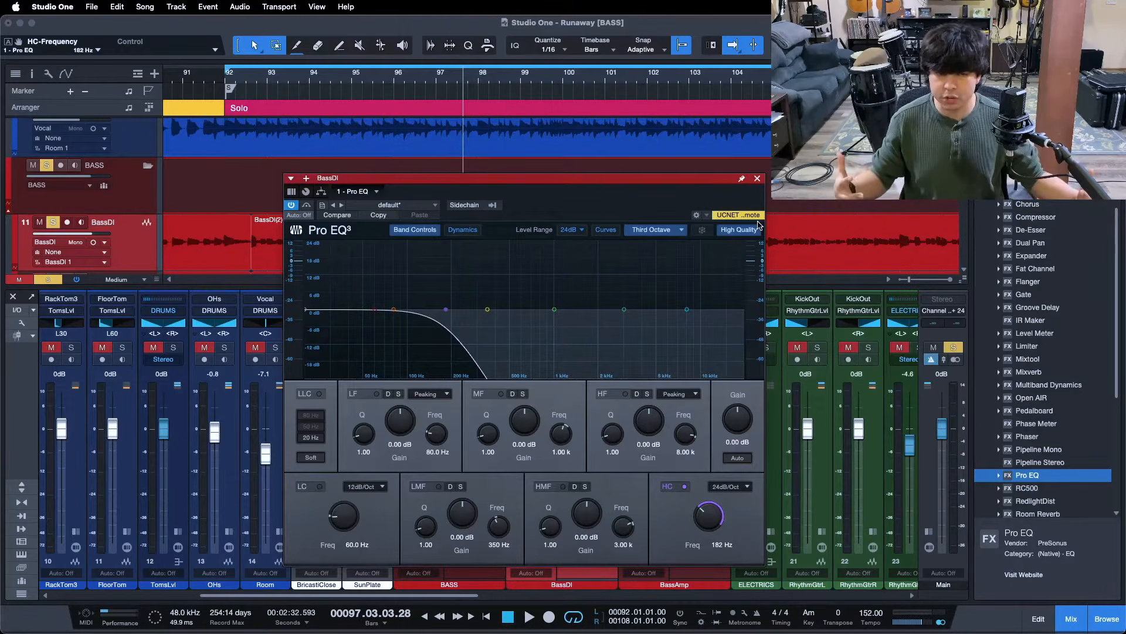
Close the BassDI EQ, solo BassAmp, and insert a default Pro EQ on it
left_click(757, 178)
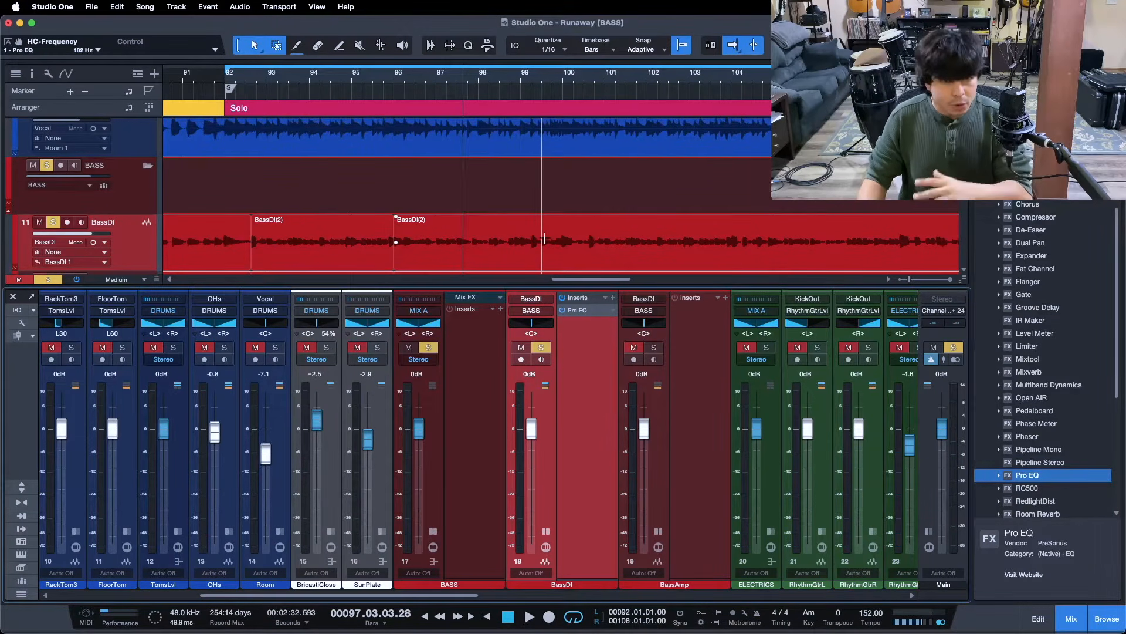
scroll(545, 238, "down", 2)
scroll(544, 239, "down", 1)
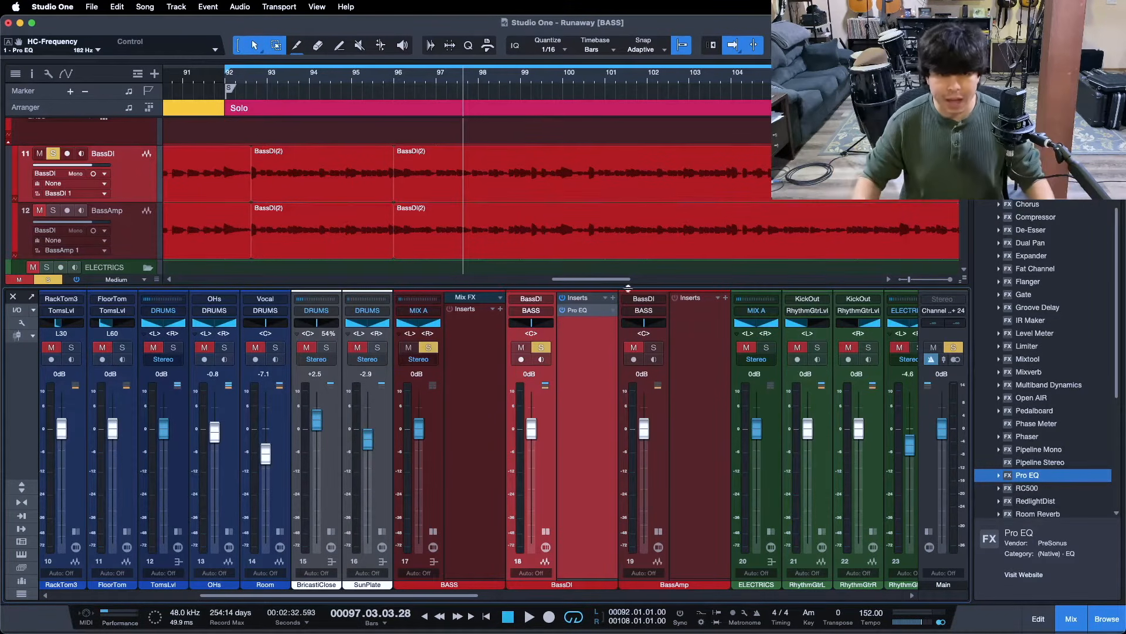
left_click(705, 352)
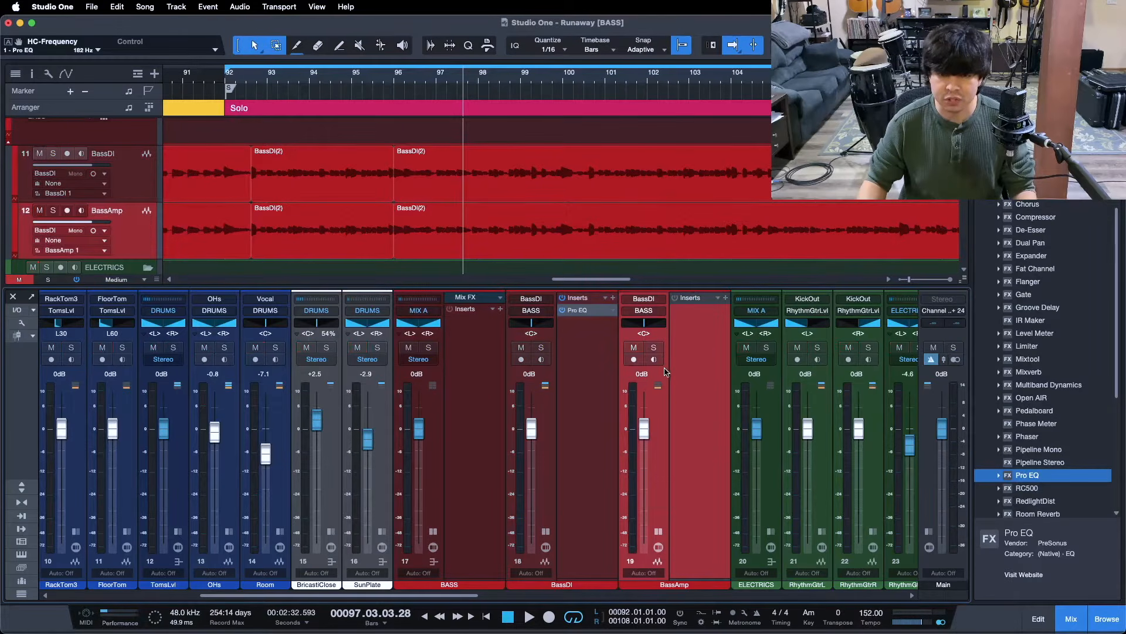
left_click(654, 348)
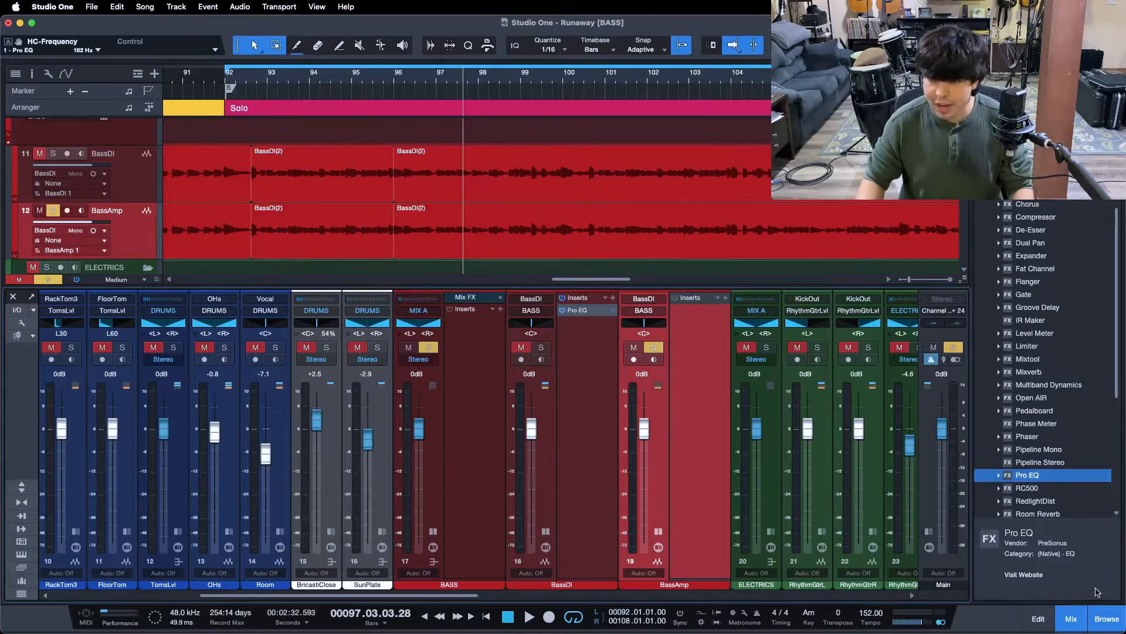
left_click_drag(1036, 484, 699, 353)
key("KP_0")
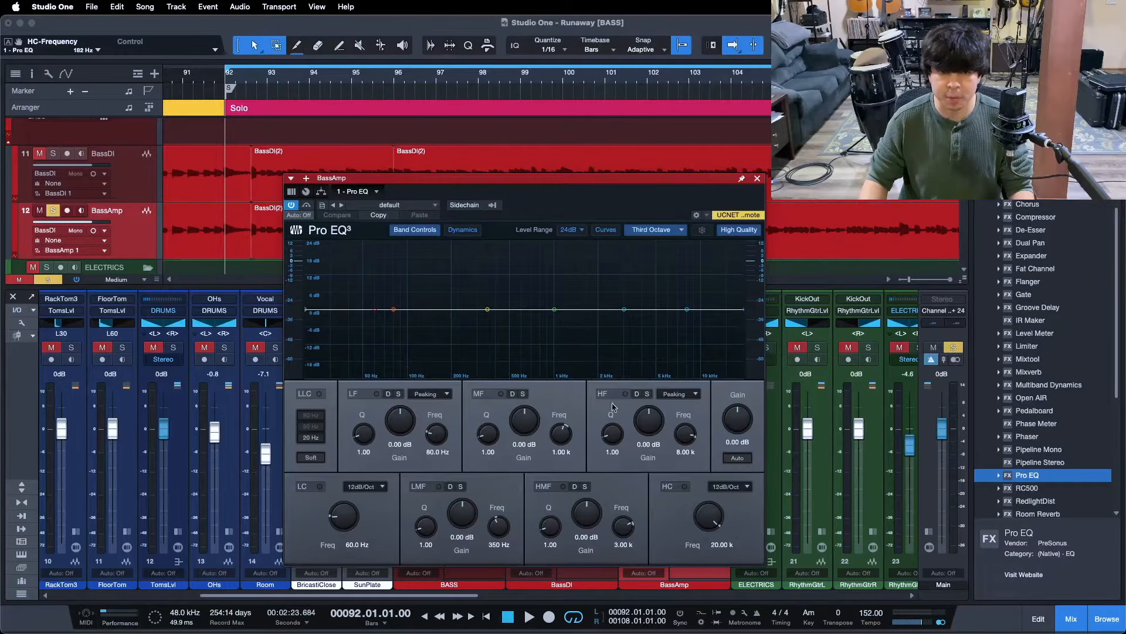
Compare the BassDI and BassAmp EQ windows and start playback of BassAmp
left_click_drag(587, 203, 542, 227)
double_click(568, 315)
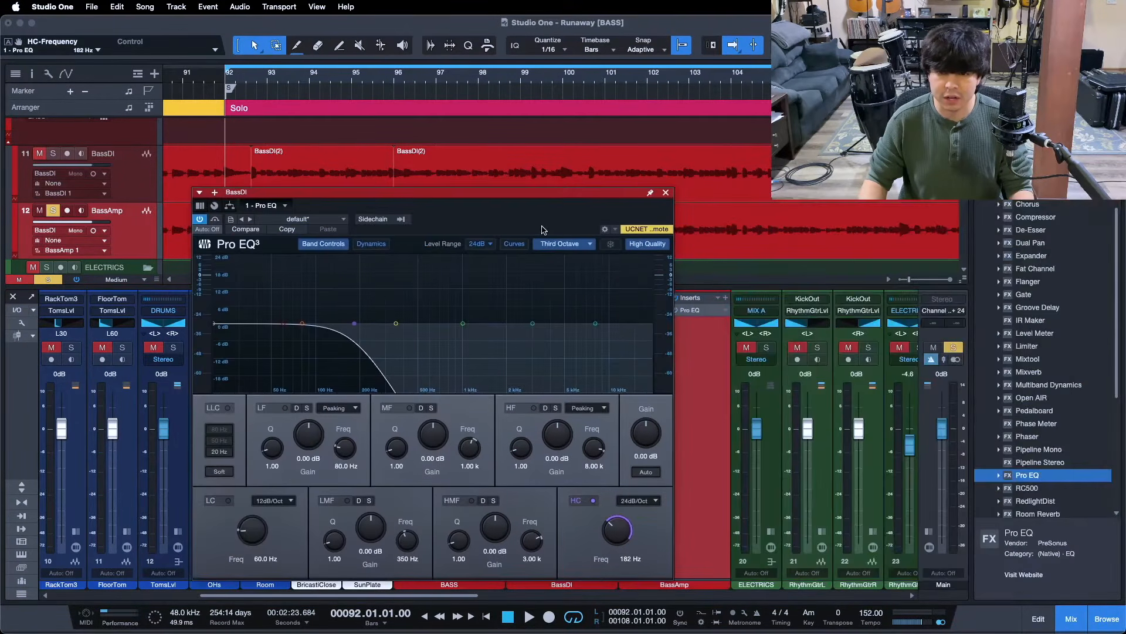
double_click(689, 313)
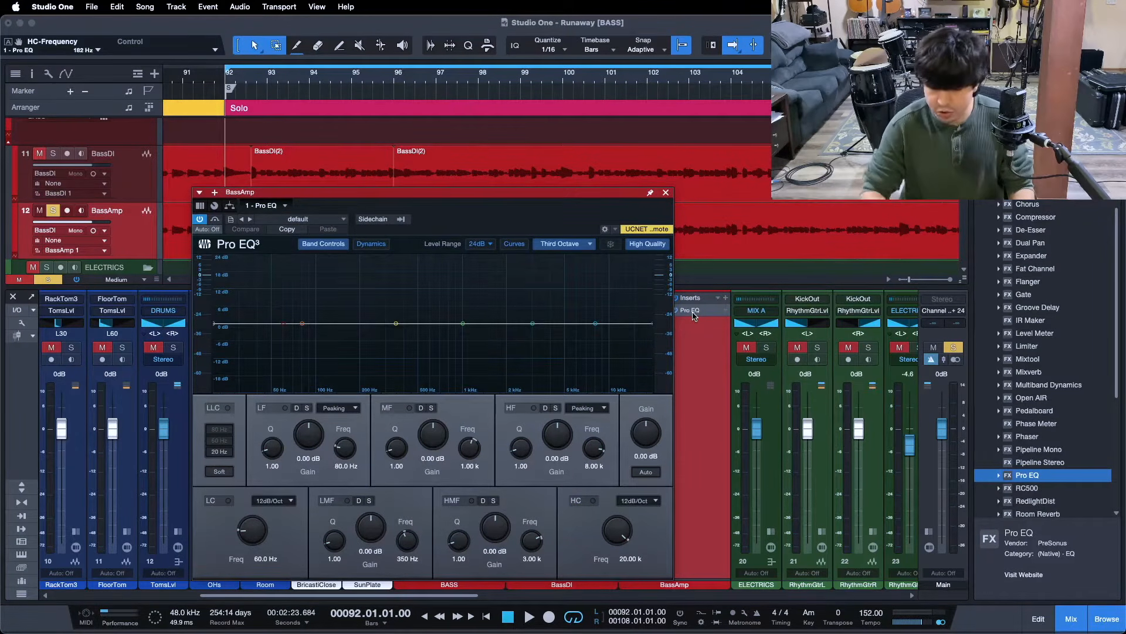
key("space")
left_click_drag(505, 223, 647, 206)
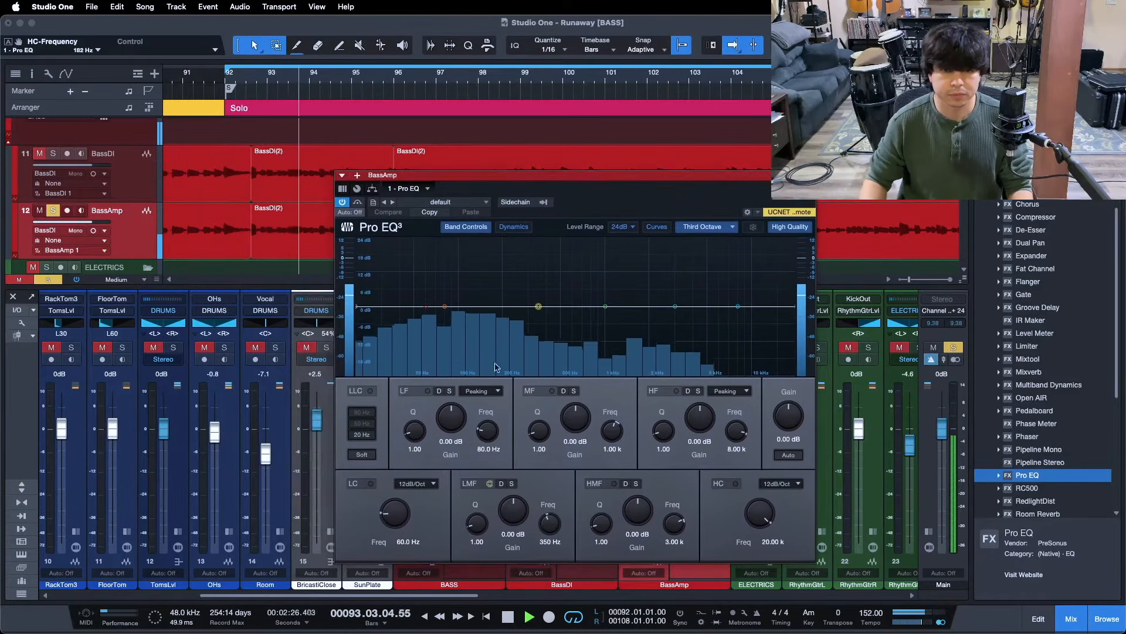
Turn on BassAmp's low cut at 182 Hz with a 24 dB/Oct slope and audition it
left_click(370, 483)
scroll(401, 514, "up", 5)
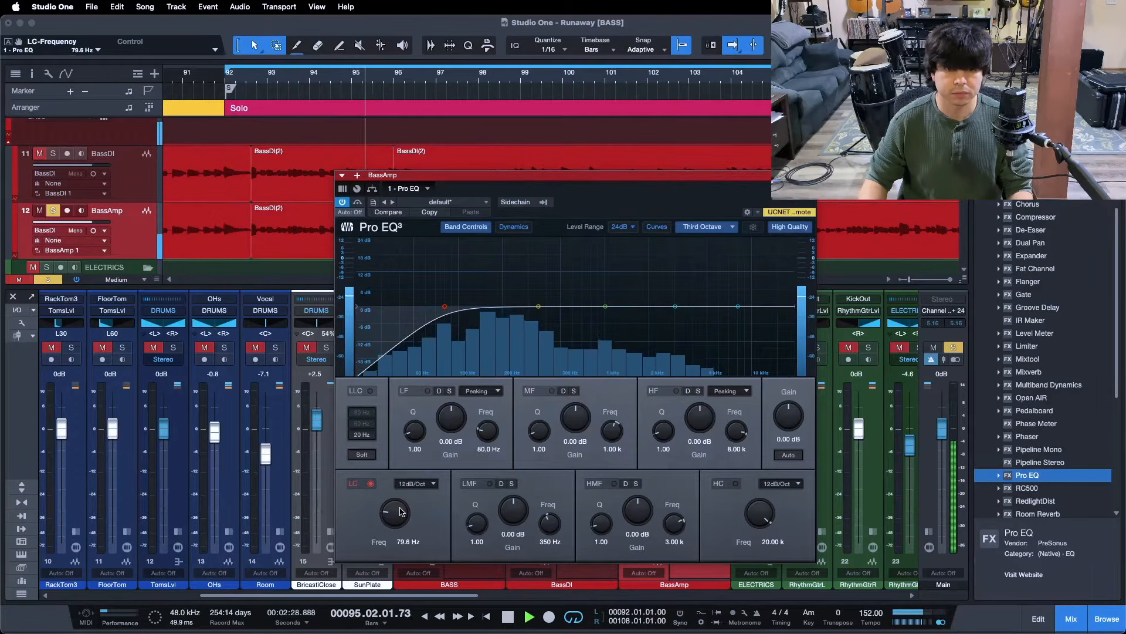
scroll(401, 513, "up", 4)
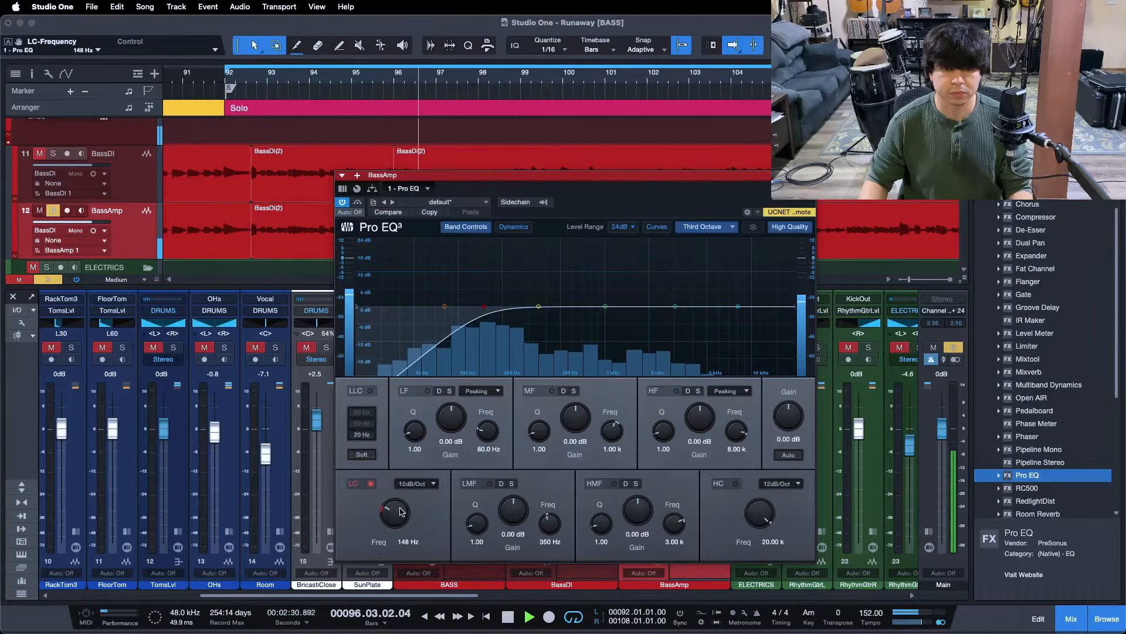
scroll(401, 512, "up", 1)
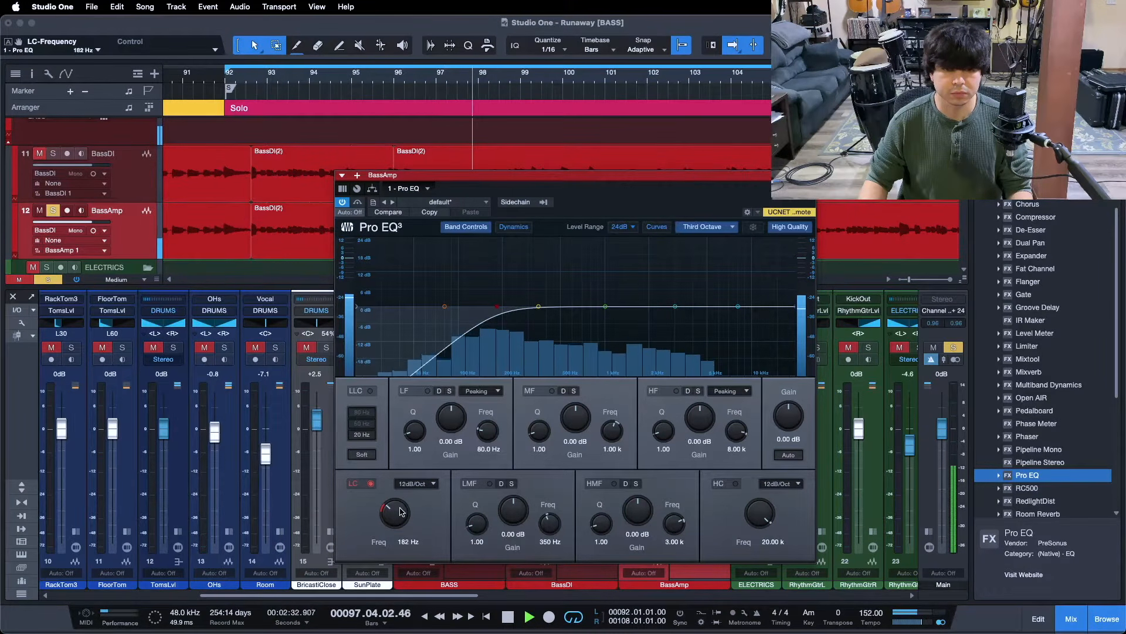
left_click(418, 484)
left_click(417, 522)
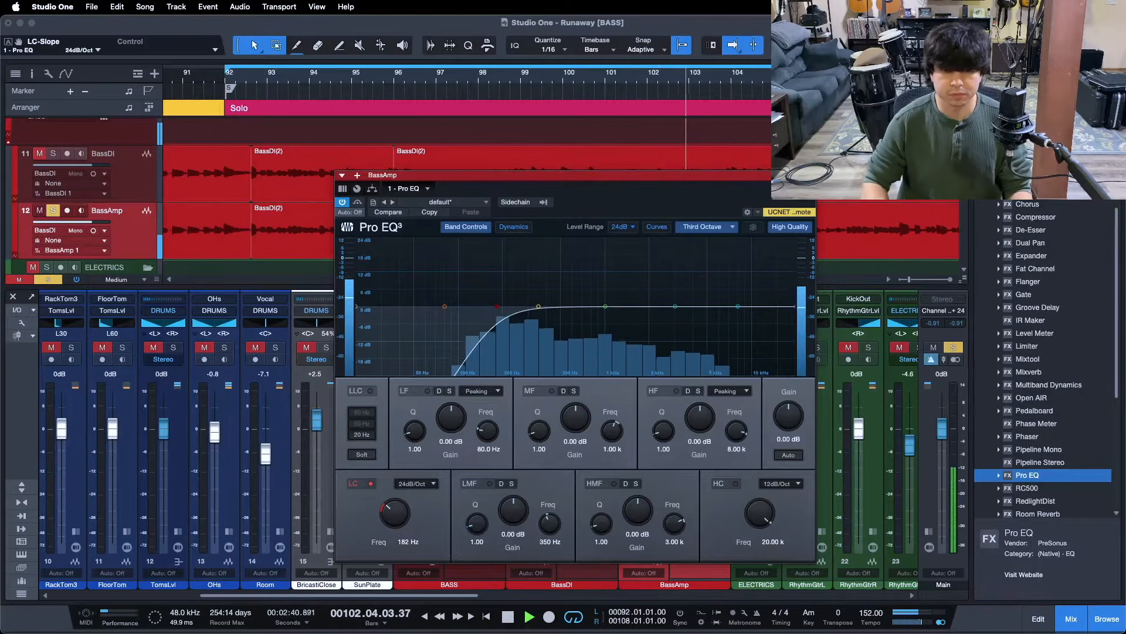
key("space")
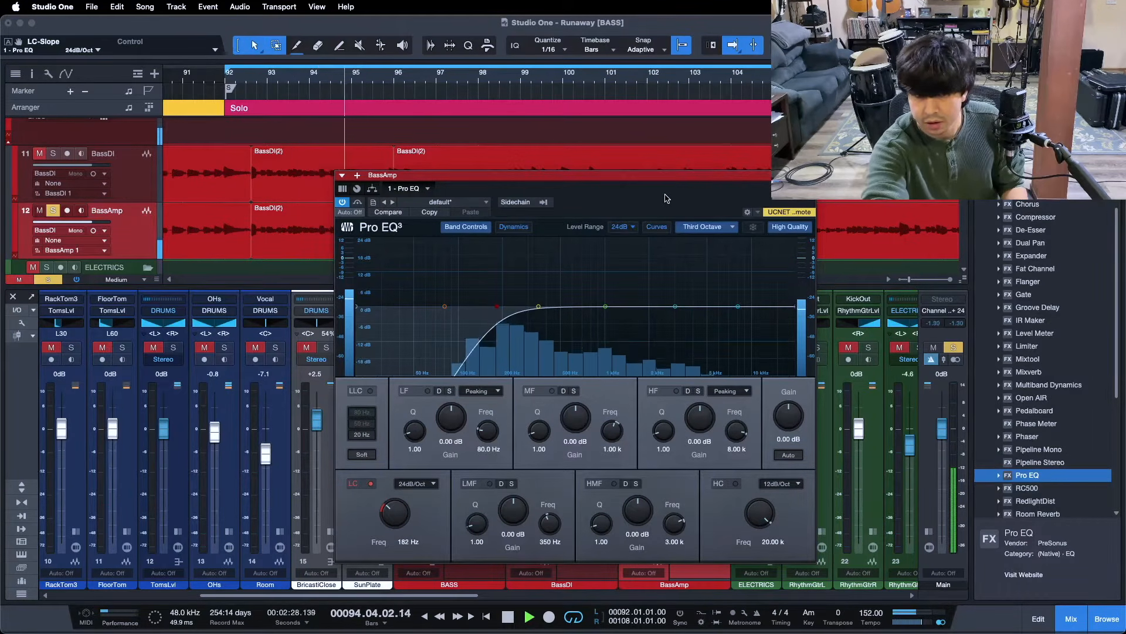
key("space")
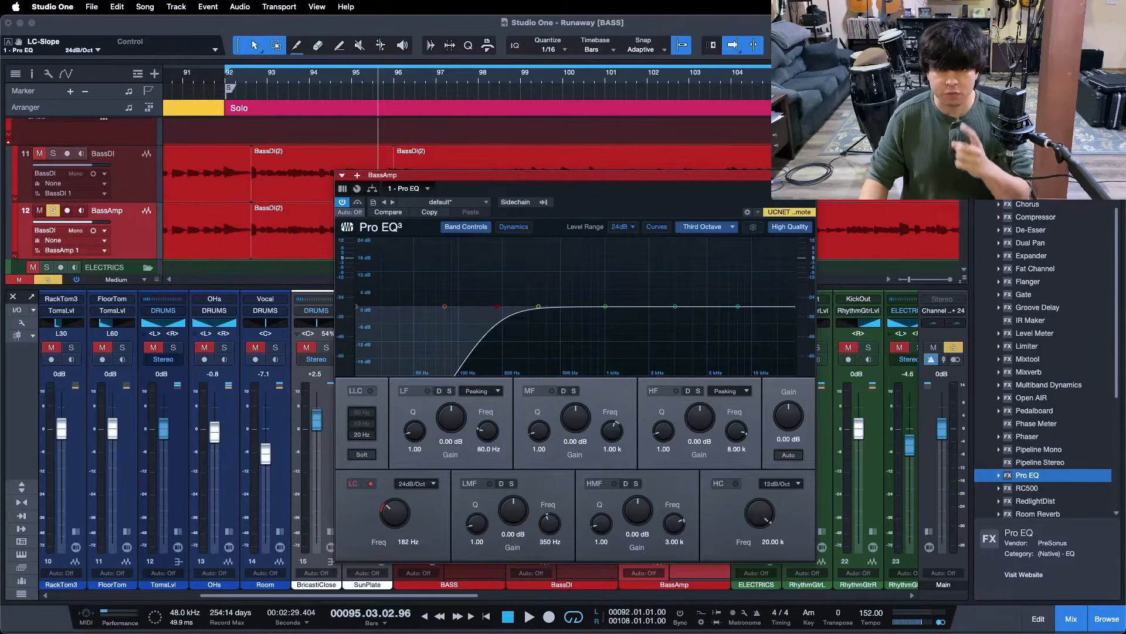
key("Escape")
Solo BassDI alongside BassAmp and review both Pro EQs' 182 Hz cut settings
left_click(574, 393)
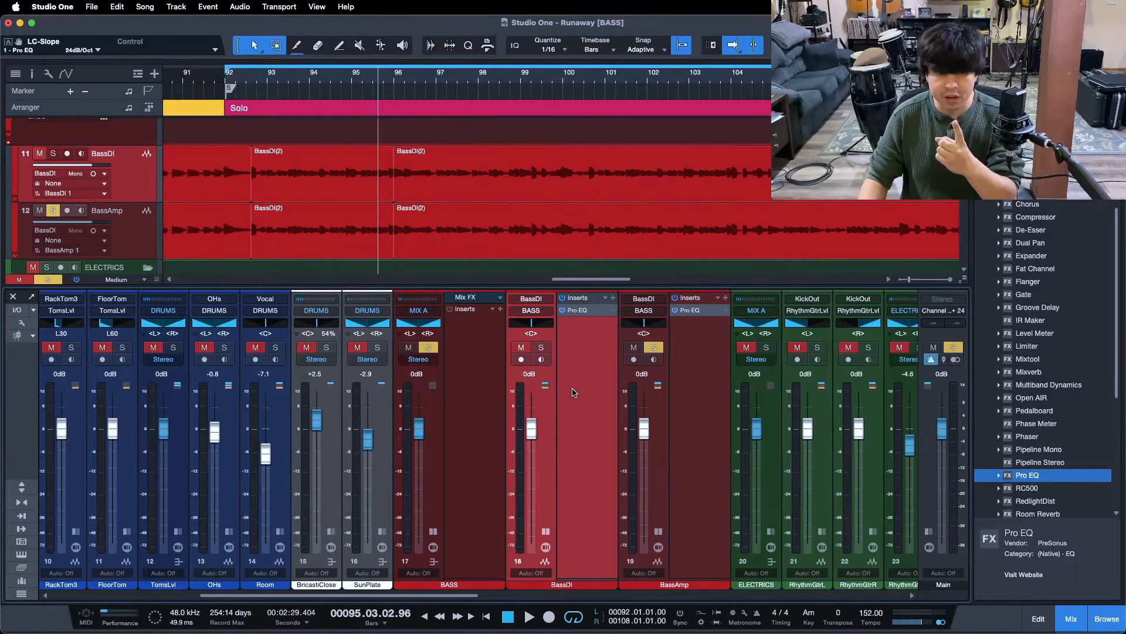
left_click(541, 347)
left_click(582, 311)
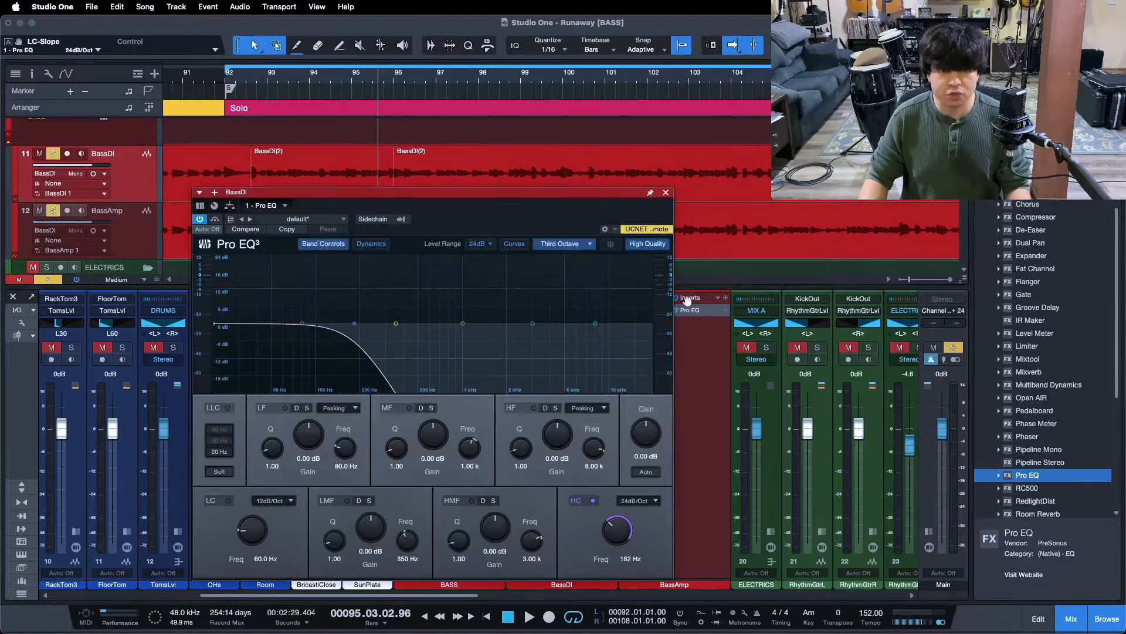
left_click(694, 315)
left_click_drag(486, 221, 638, 204)
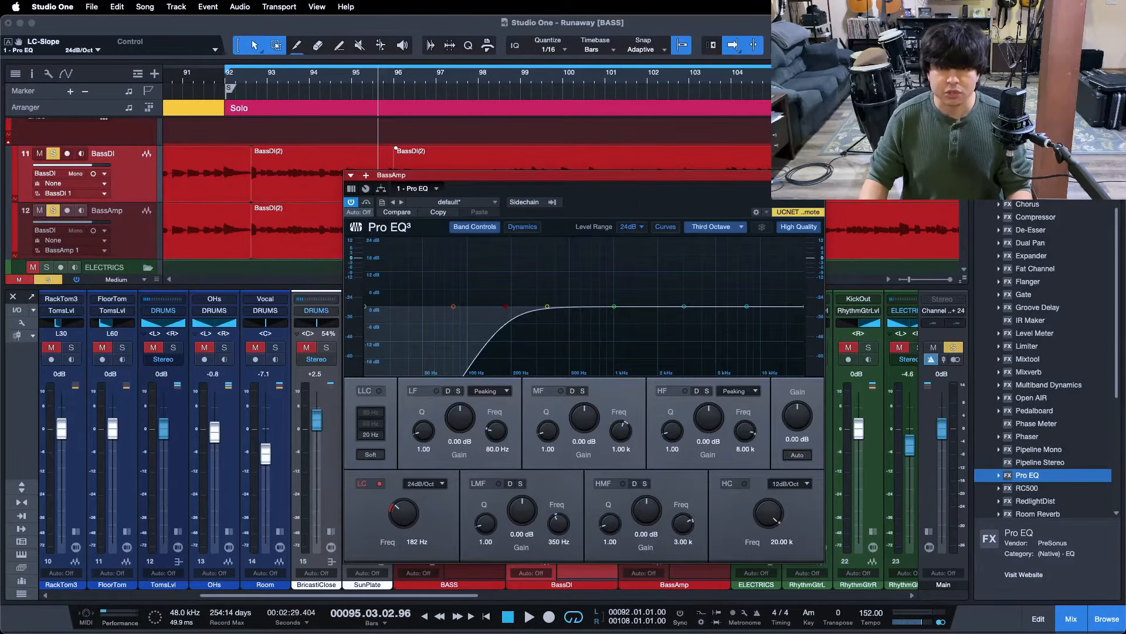
left_click(818, 175)
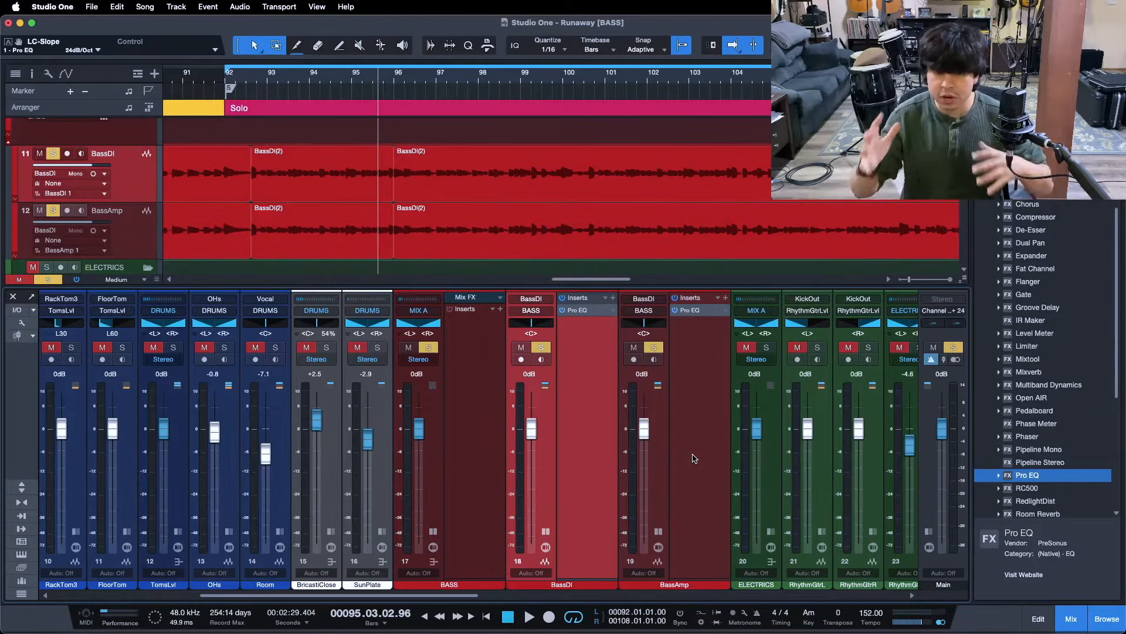
Play from bar 92 with both bass channels, then unsolo BassAmp to hear BassDI alone
key("space")
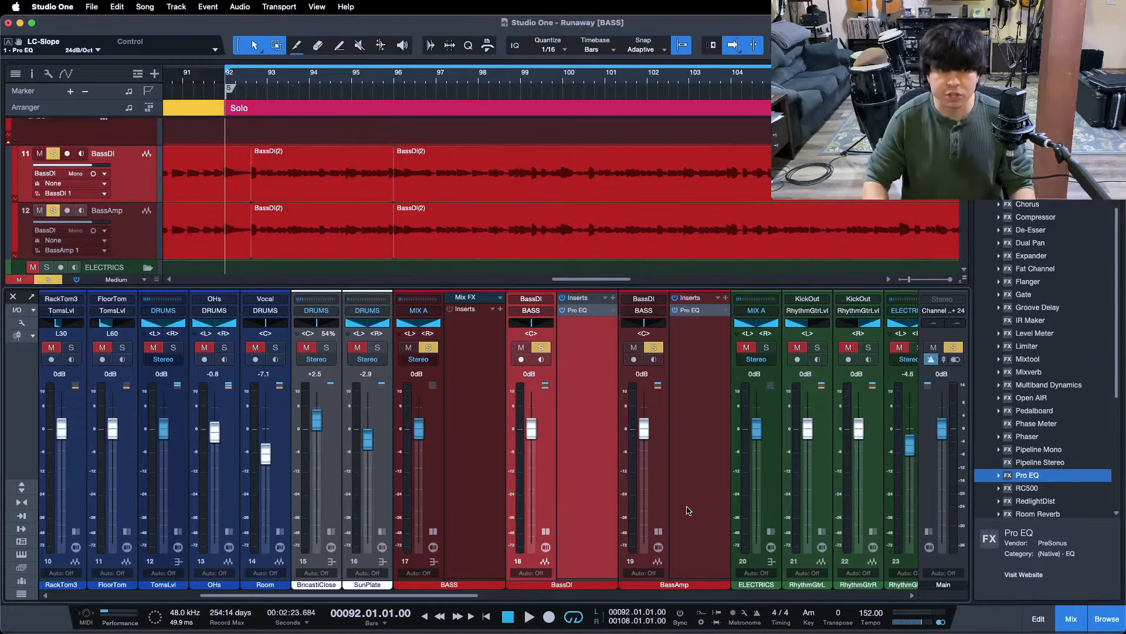
left_click(673, 427)
left_click(581, 353, "shift")
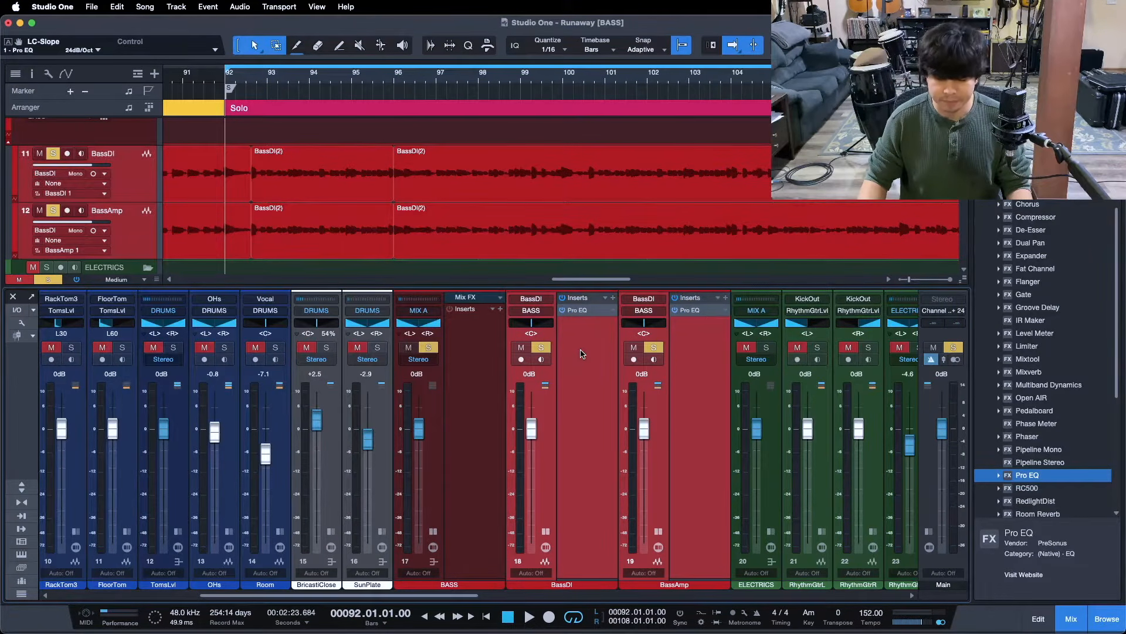
key("space")
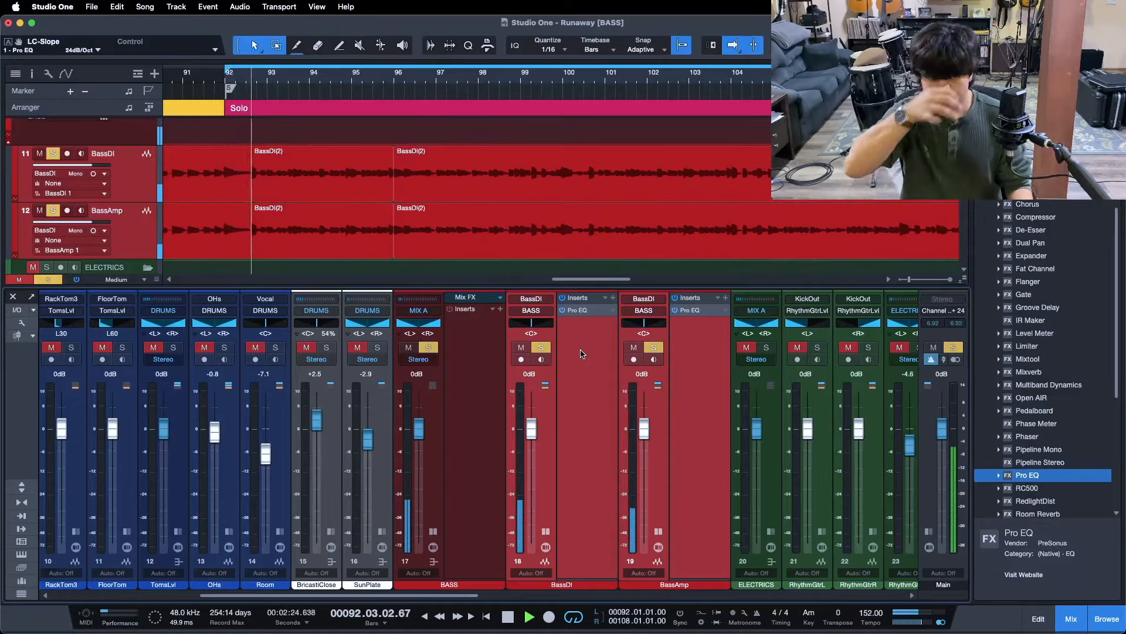
left_click(590, 415)
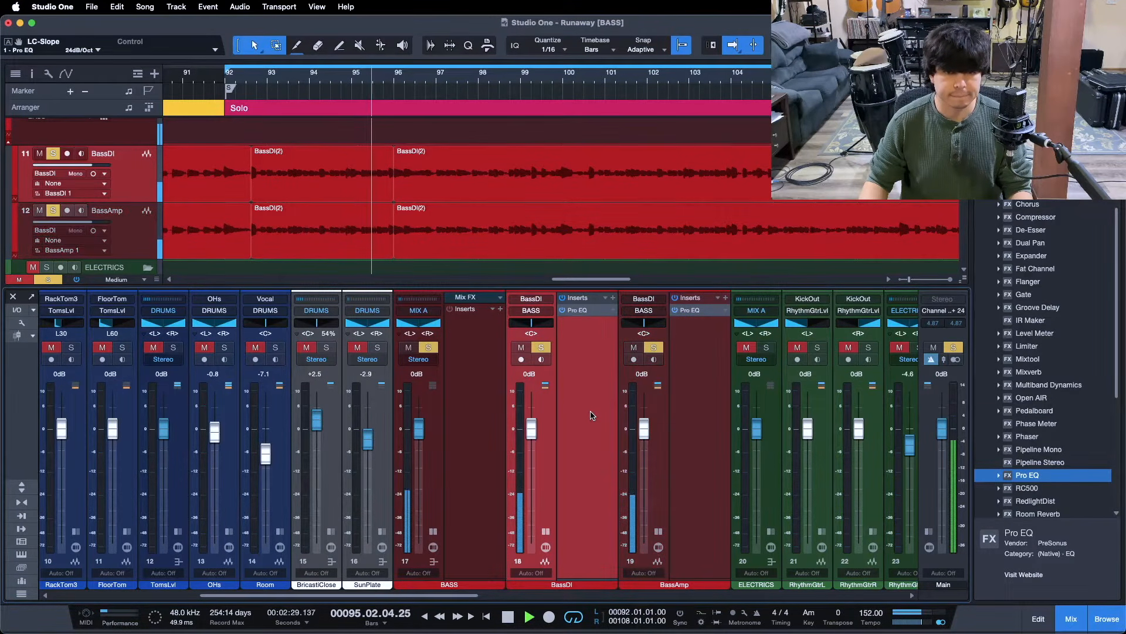
left_click(685, 397)
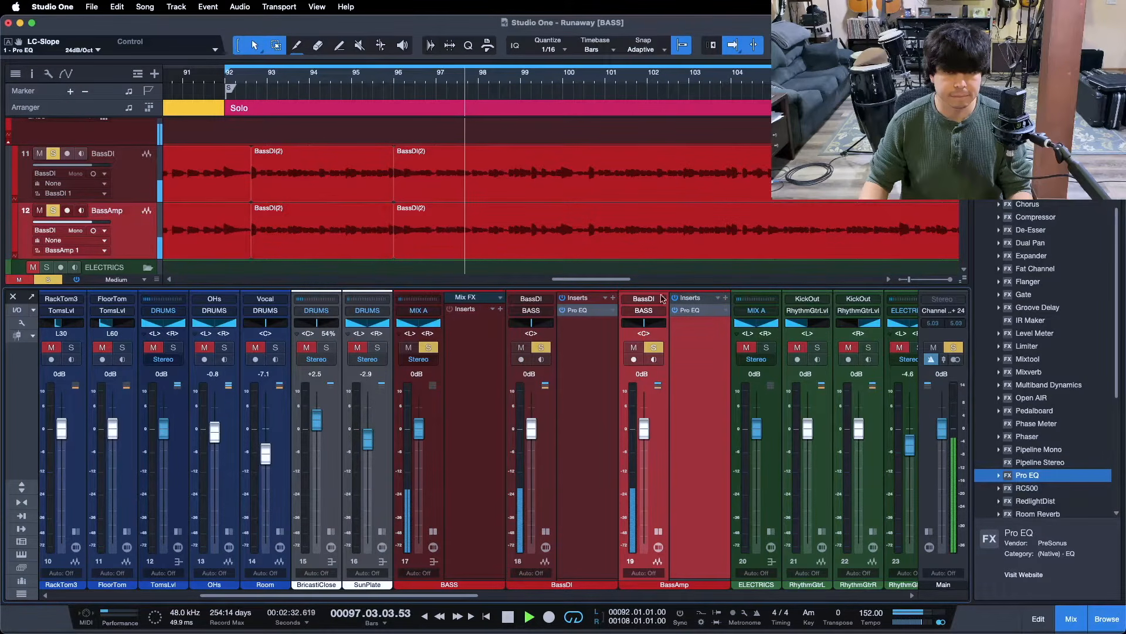
key("s")
Bypass and re-enable the BassDI EQ to compare, re-solo BassAmp, and stop playback
left_click(561, 310)
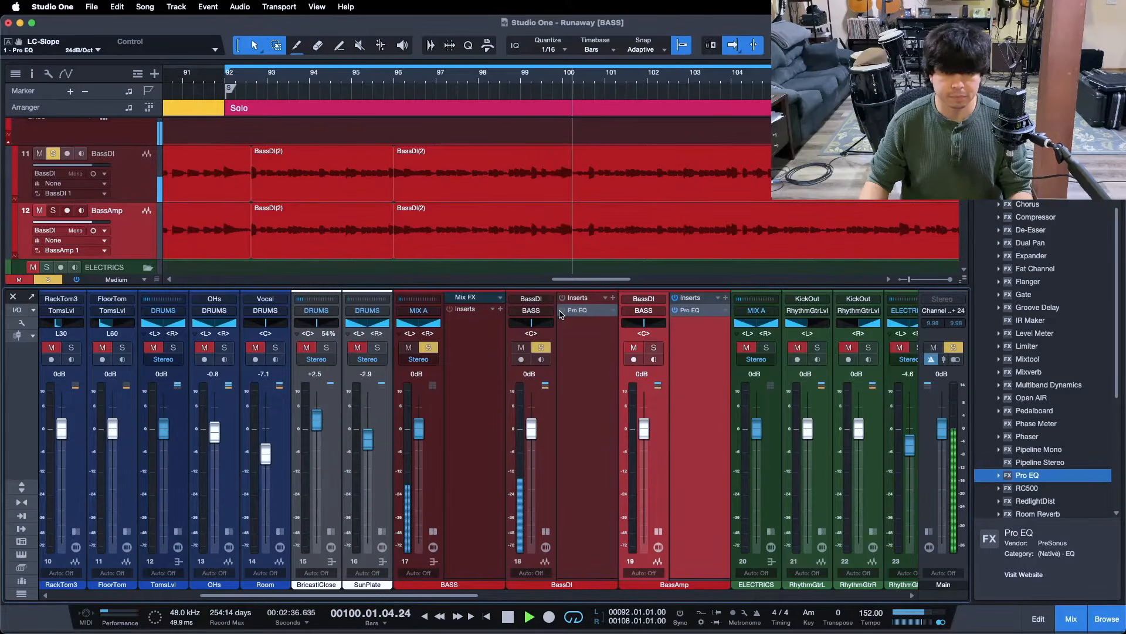
left_click(561, 310)
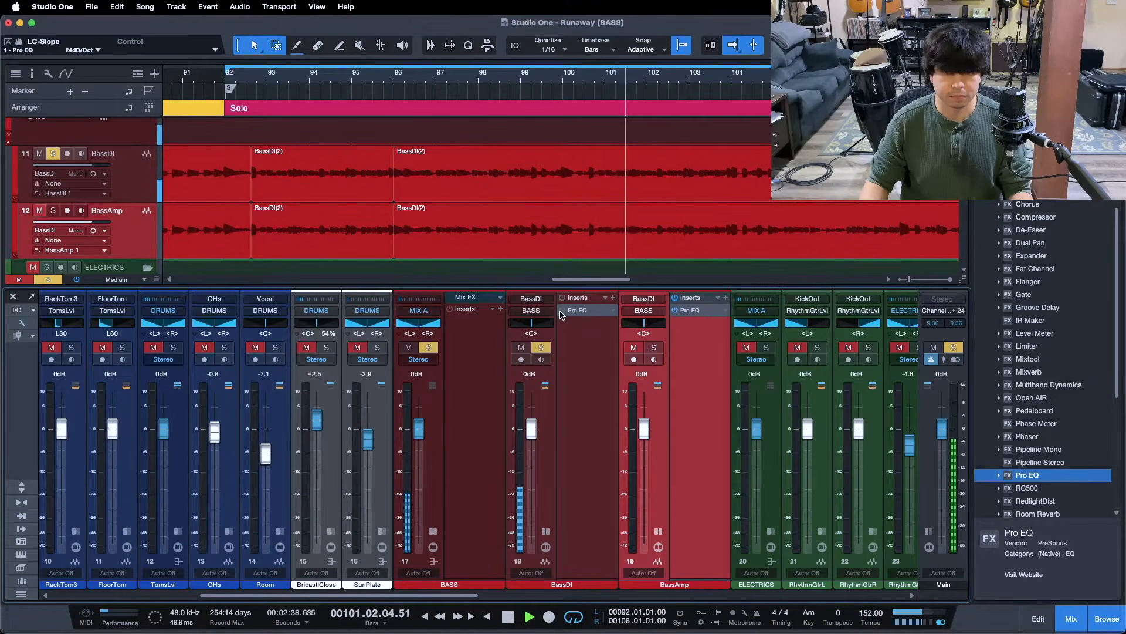
left_click(654, 348)
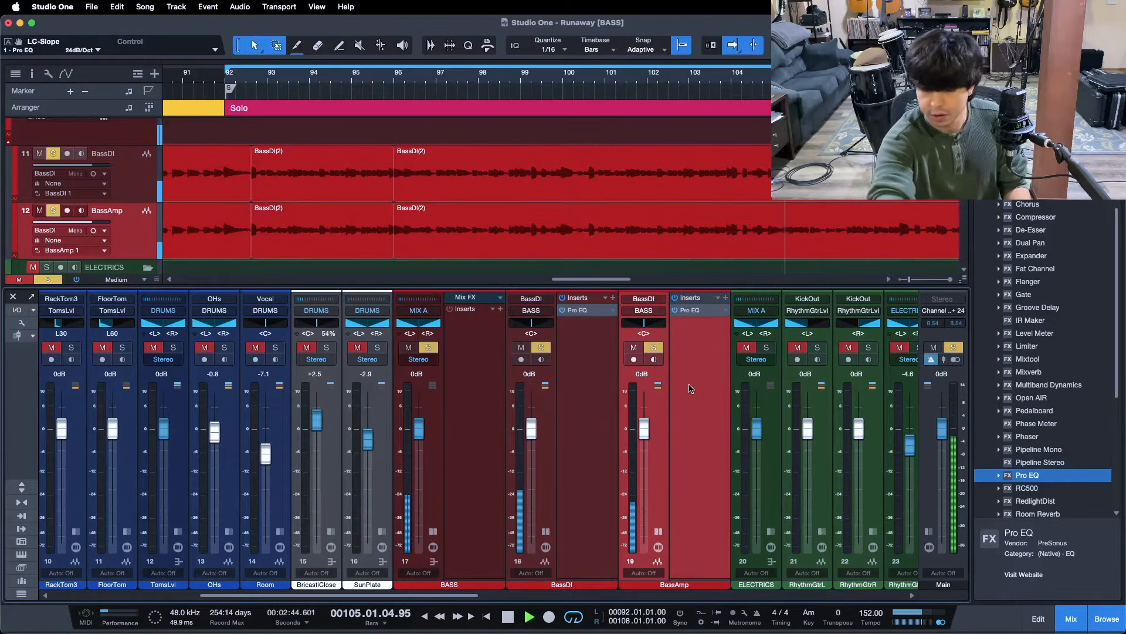
key("space")
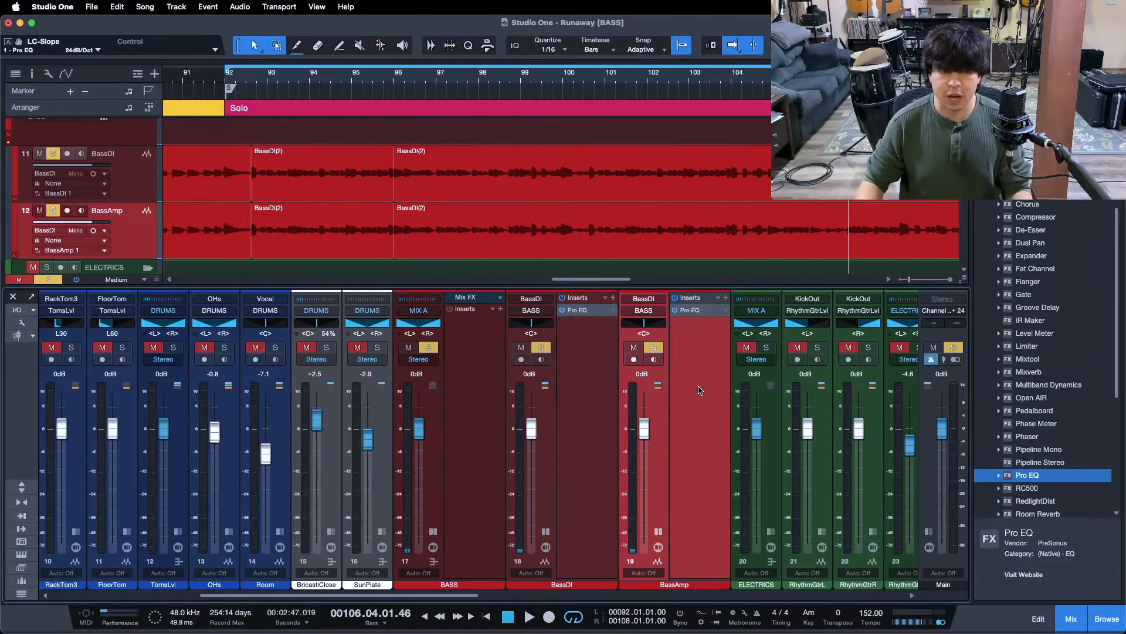
left_click(579, 430)
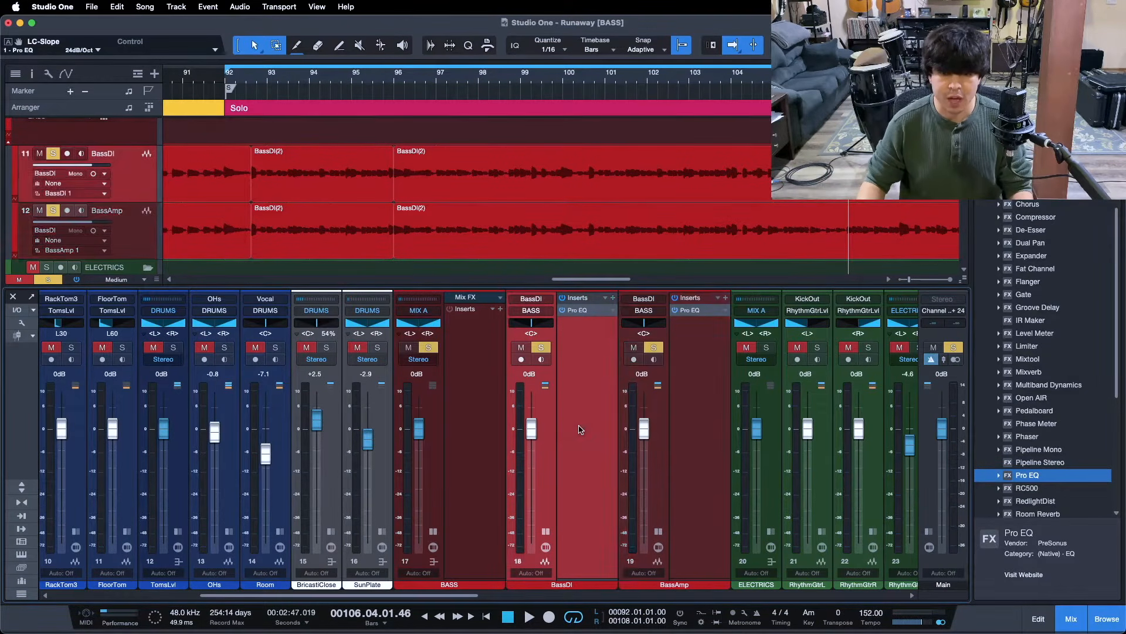
left_click(689, 422)
Collapse the BassDI and BassAmp insert panels, then drop a Pro EQ onto the BASS bus
left_click(547, 532)
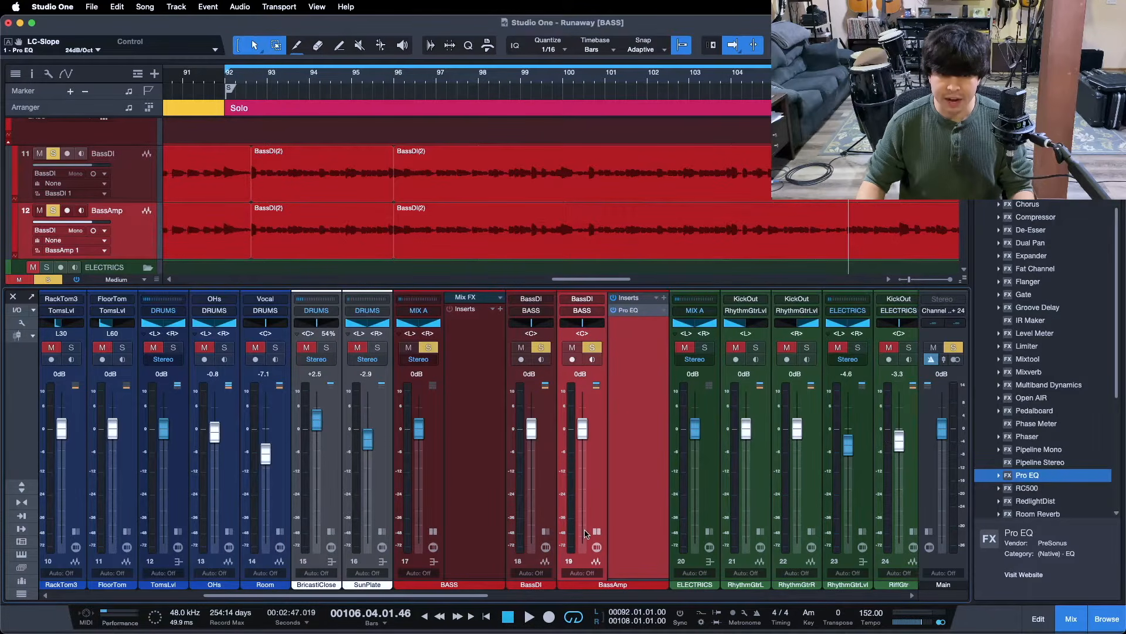
left_click(597, 532)
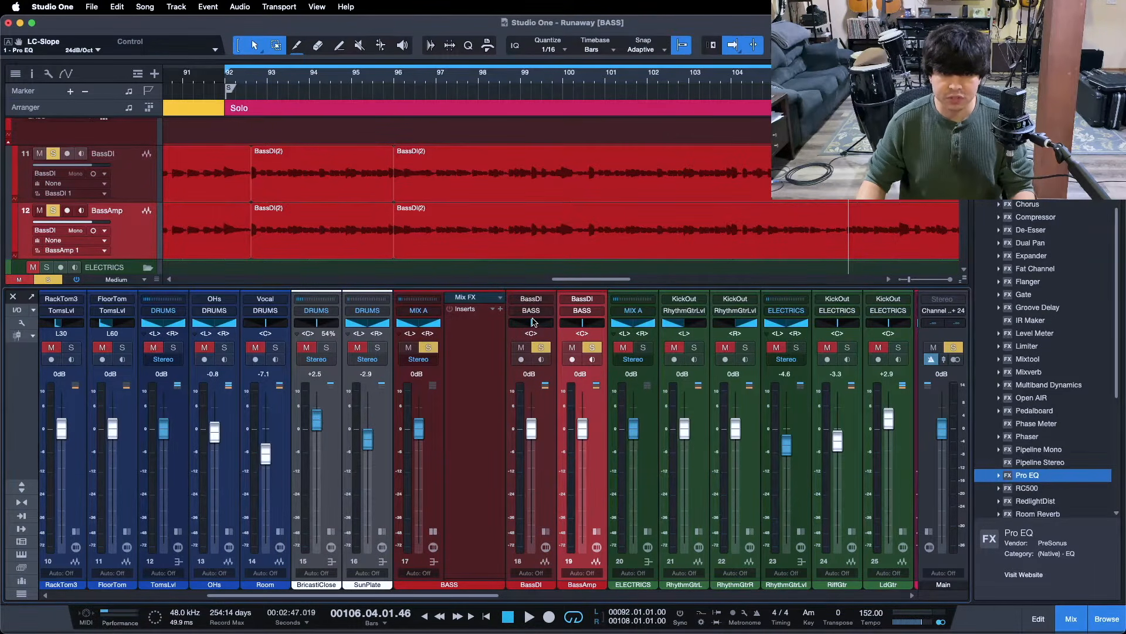
left_click(476, 339)
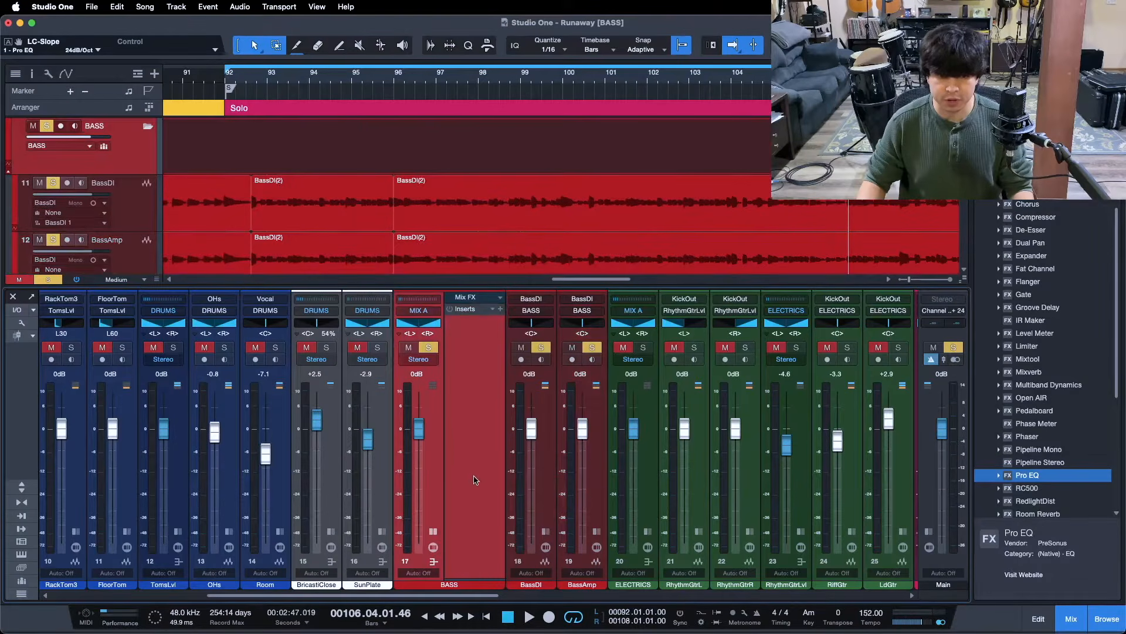
left_click_drag(477, 595, 456, 596)
key("KP_1")
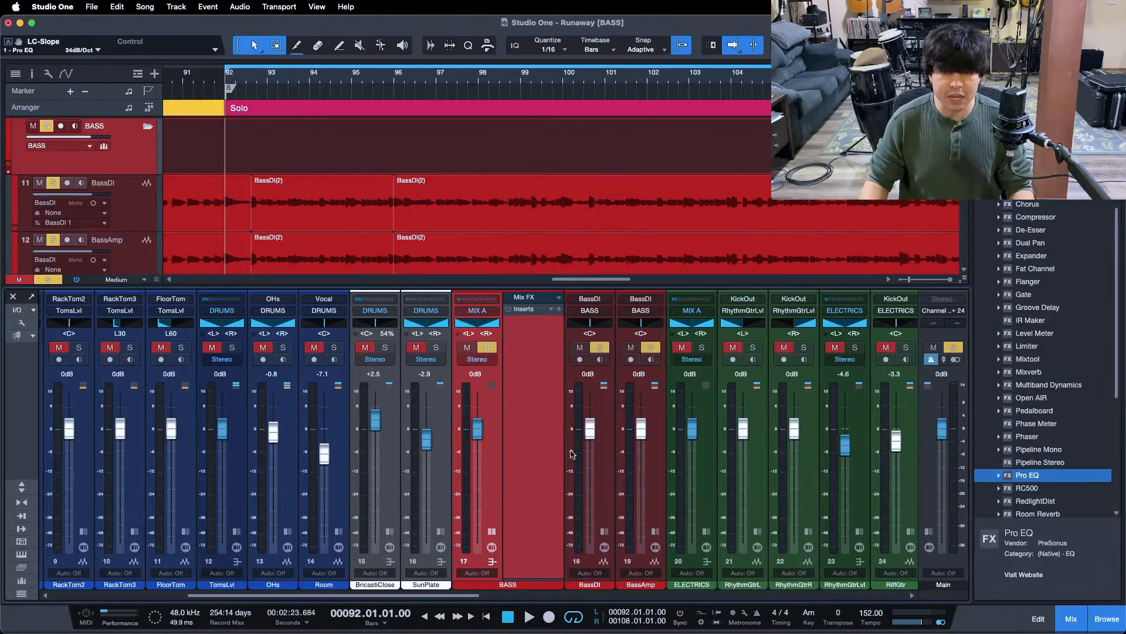
left_click_drag(1037, 482, 522, 353)
left_click_drag(627, 200, 606, 188)
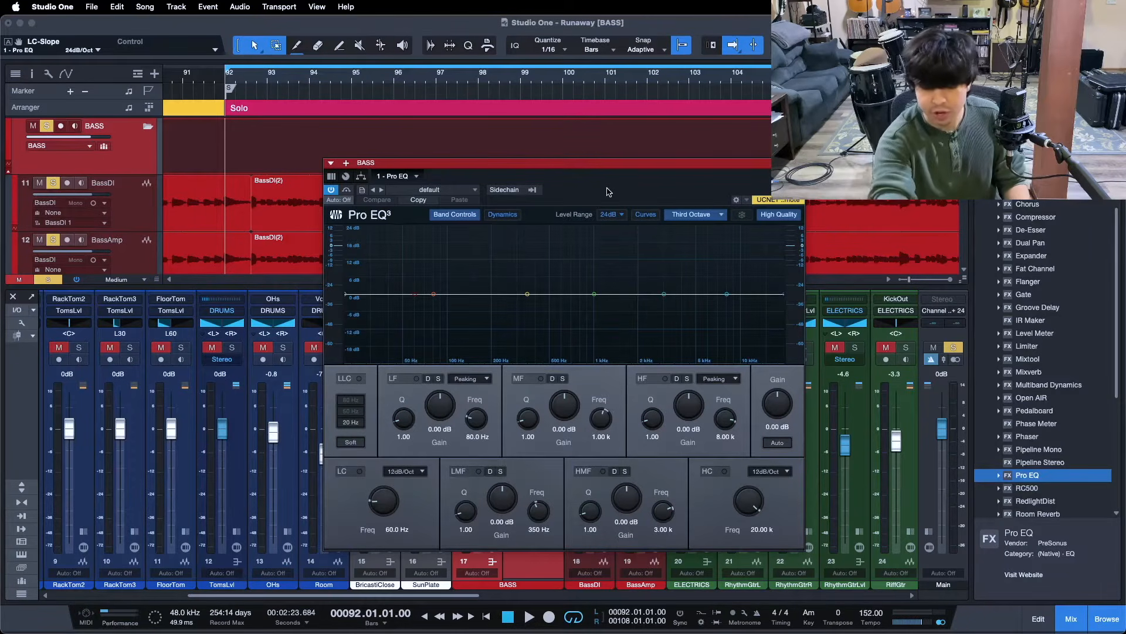
Switch on the BASS bus EQ's low cut at 69.3 Hz, 12 dB/Oct, while listening
key("space")
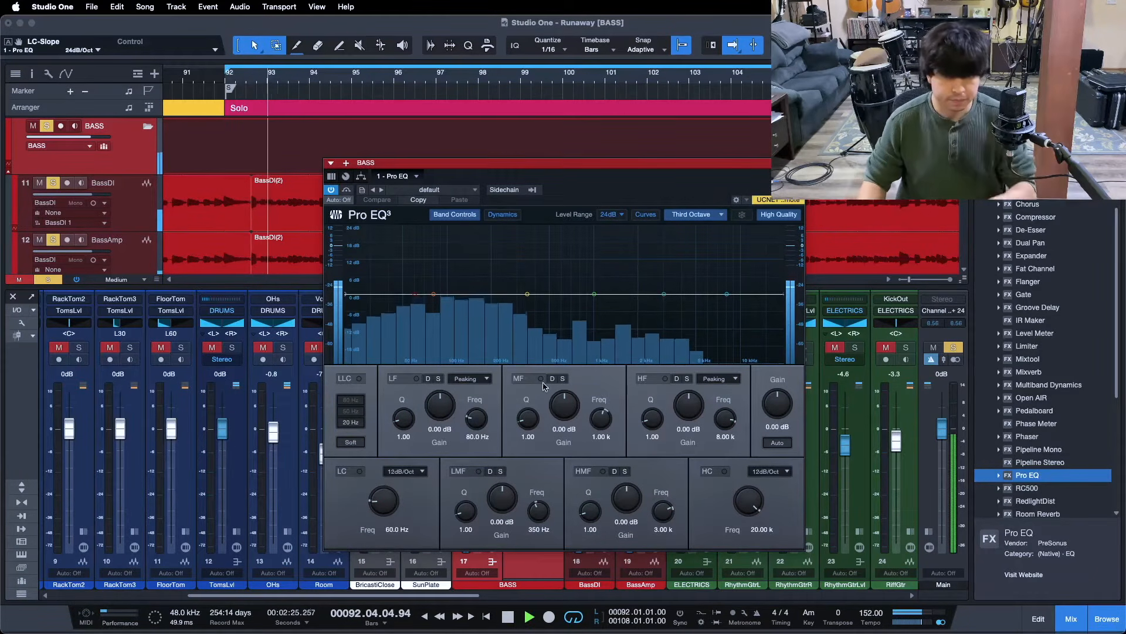
mouse_move(415, 294)
left_mouse_down()
mouse_move(482, 293)
mouse_move(411, 302)
left_mouse_up()
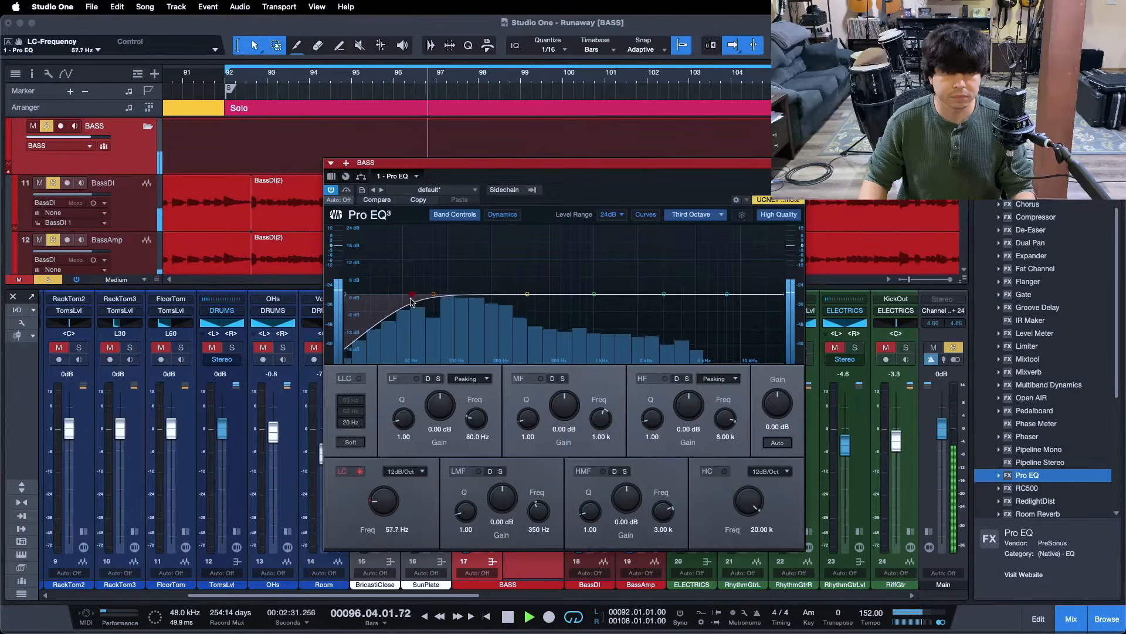
left_click_drag(390, 502, 390, 500)
scroll(390, 499, "up", 1)
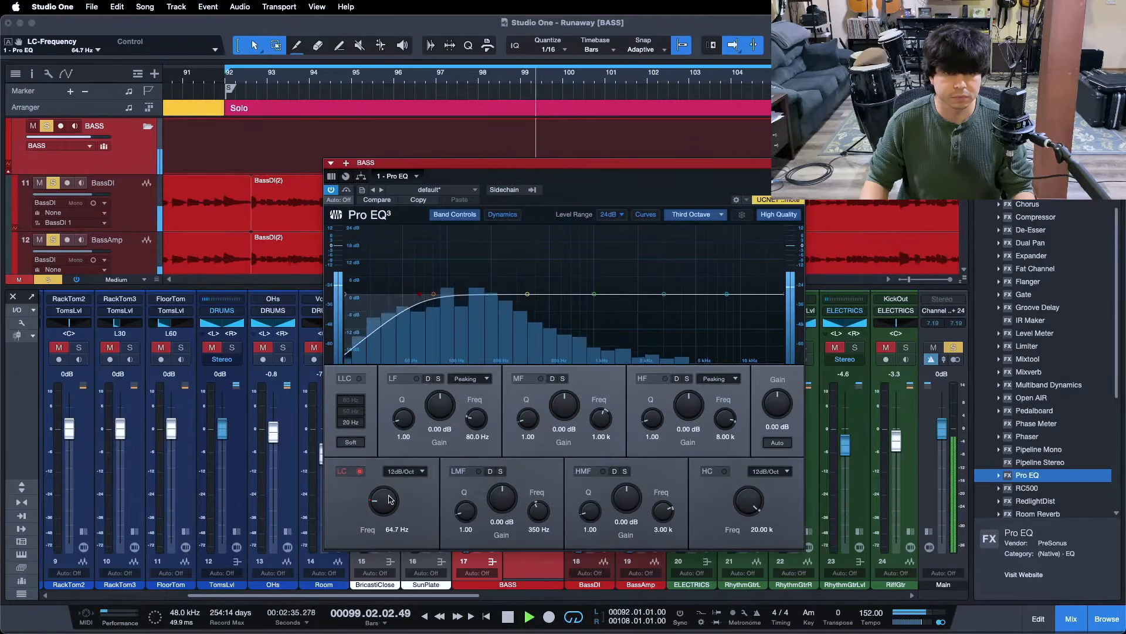
scroll(390, 499, "up", 1)
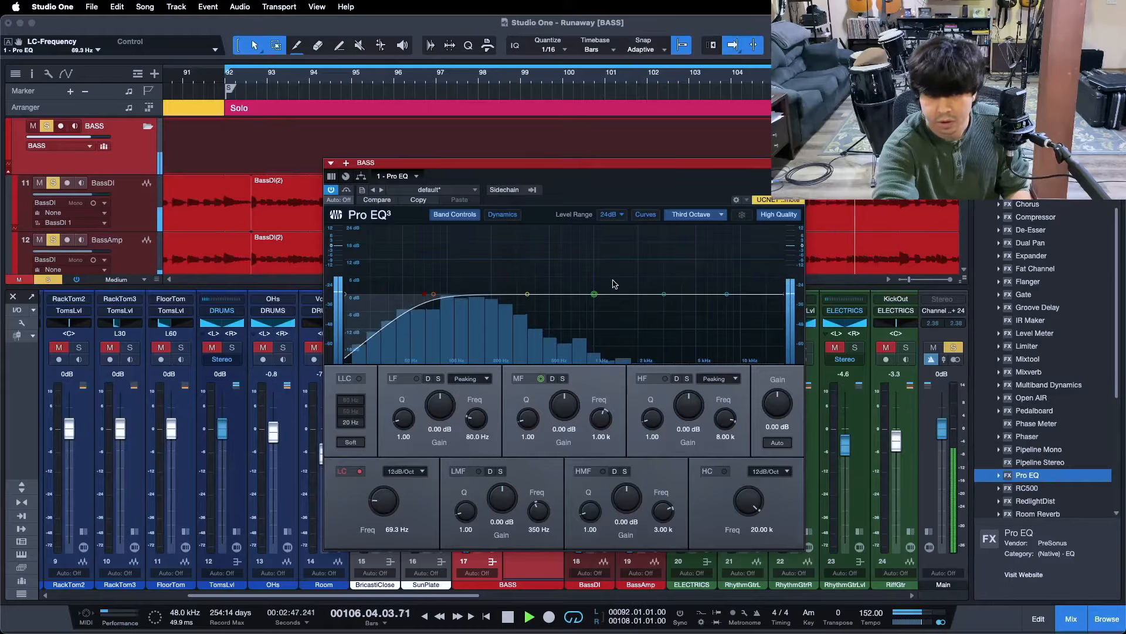
key("space")
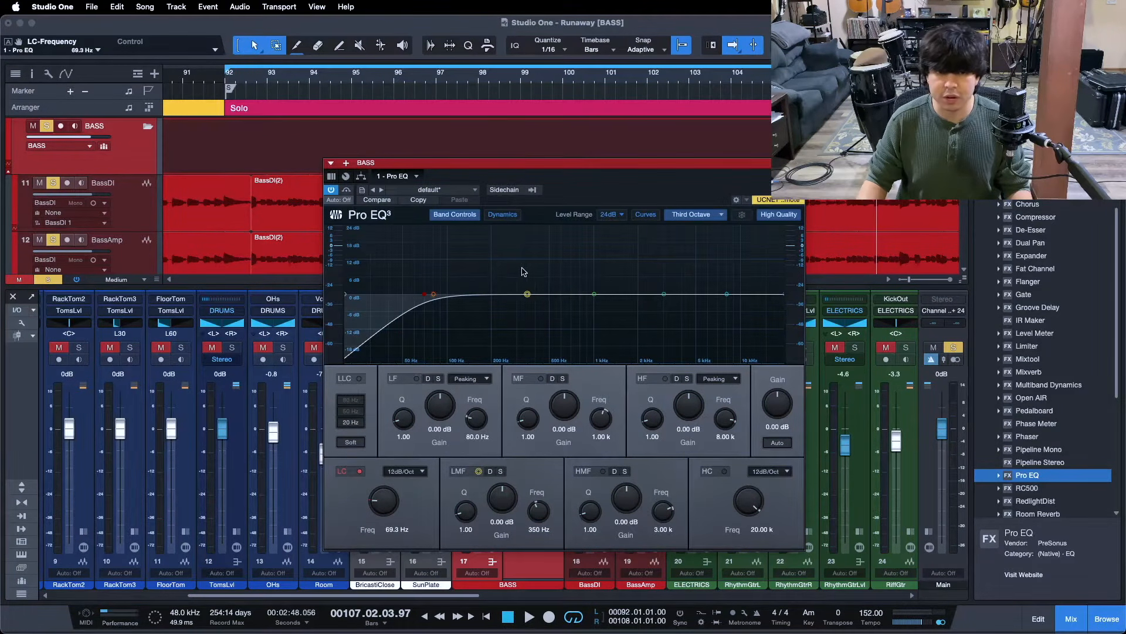
key("KP_0")
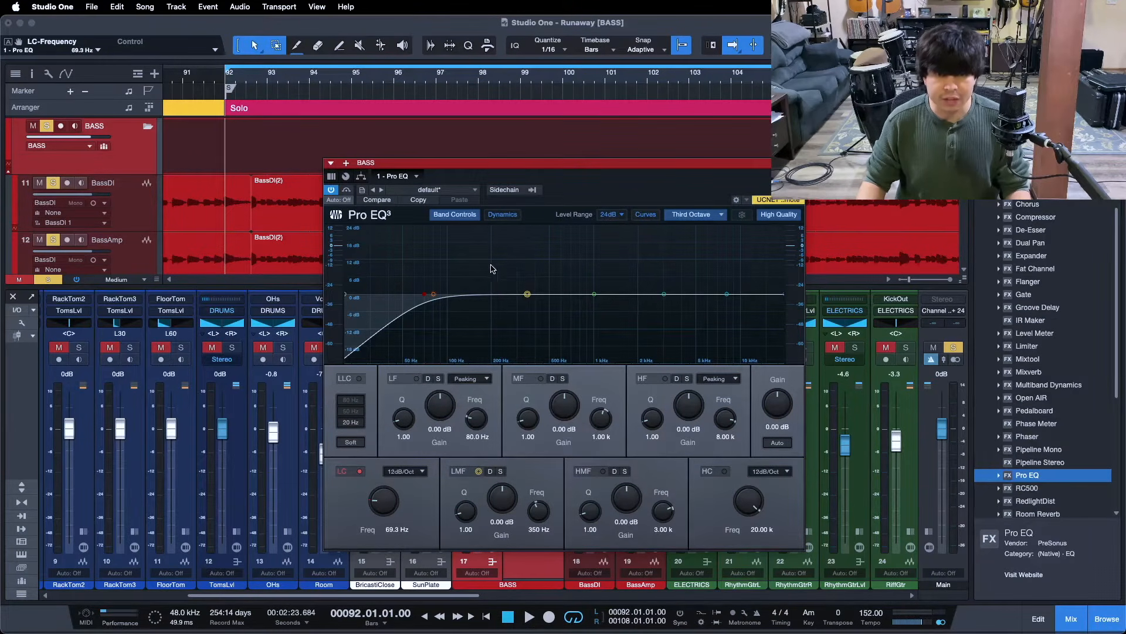
Sweep the BASS bus Pro EQ low mids during playback, then set a 3.84 dB cut at 200 Hz with the 69.3 Hz low cut
key("space")
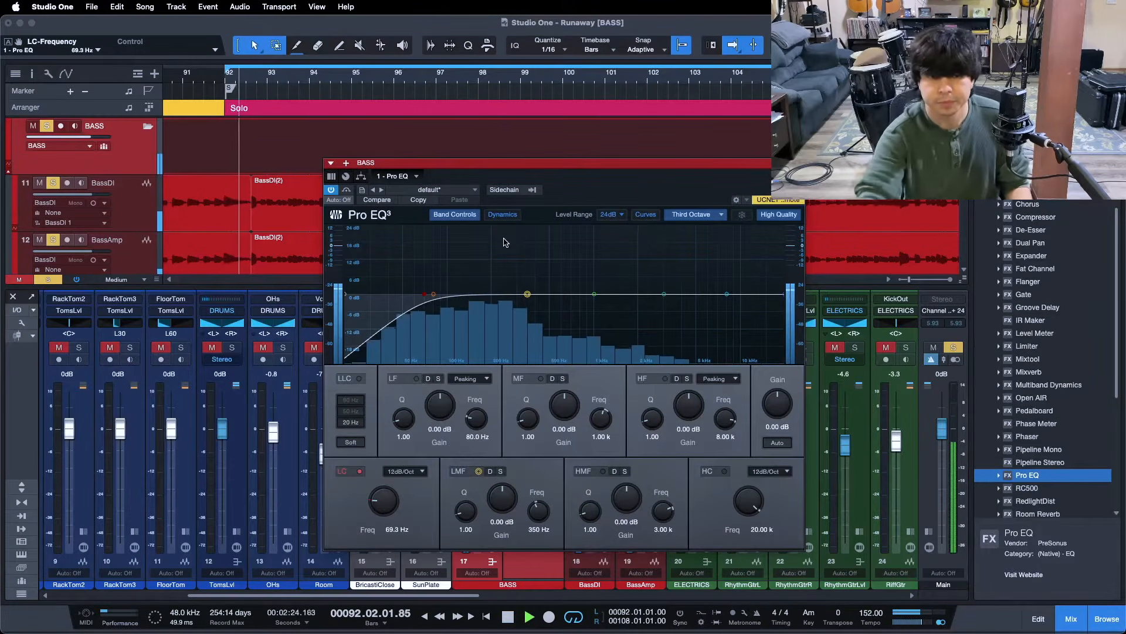
left_click_drag(526, 293, 492, 245)
left_click_drag(502, 495, 504, 503)
scroll(503, 499, "down", 4)
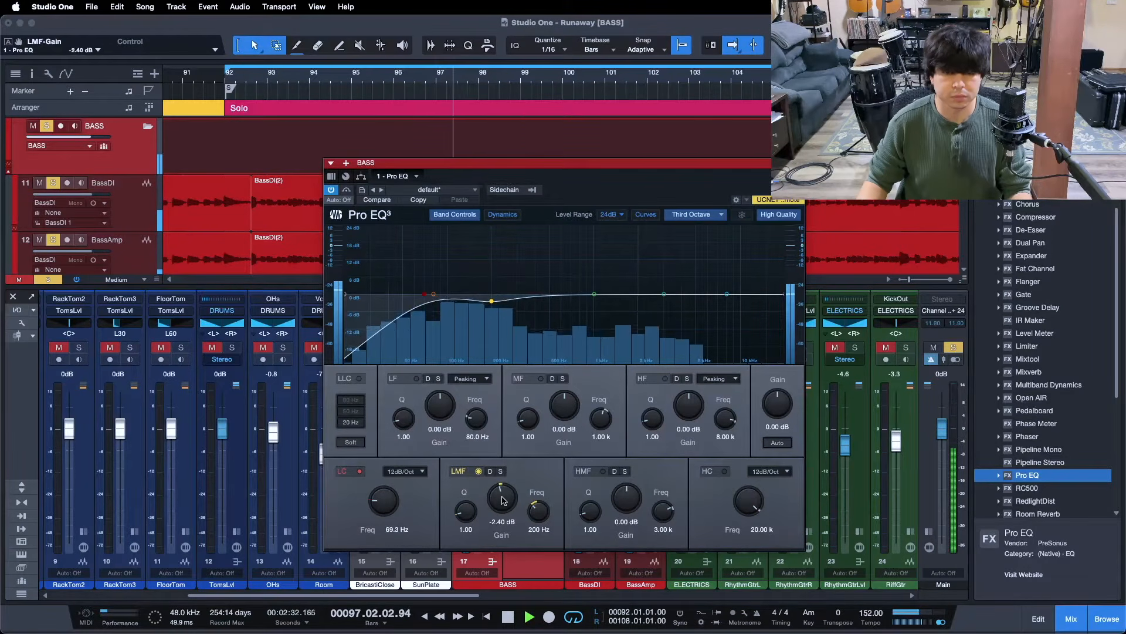
scroll(502, 498, "down", 1)
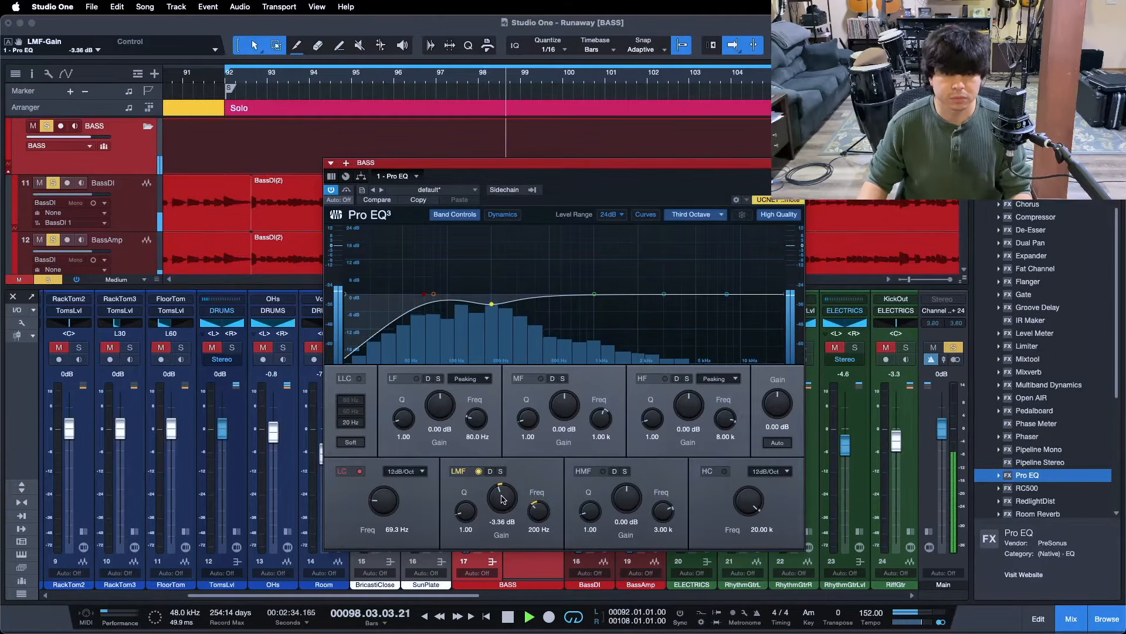
scroll(502, 498, "down", 1)
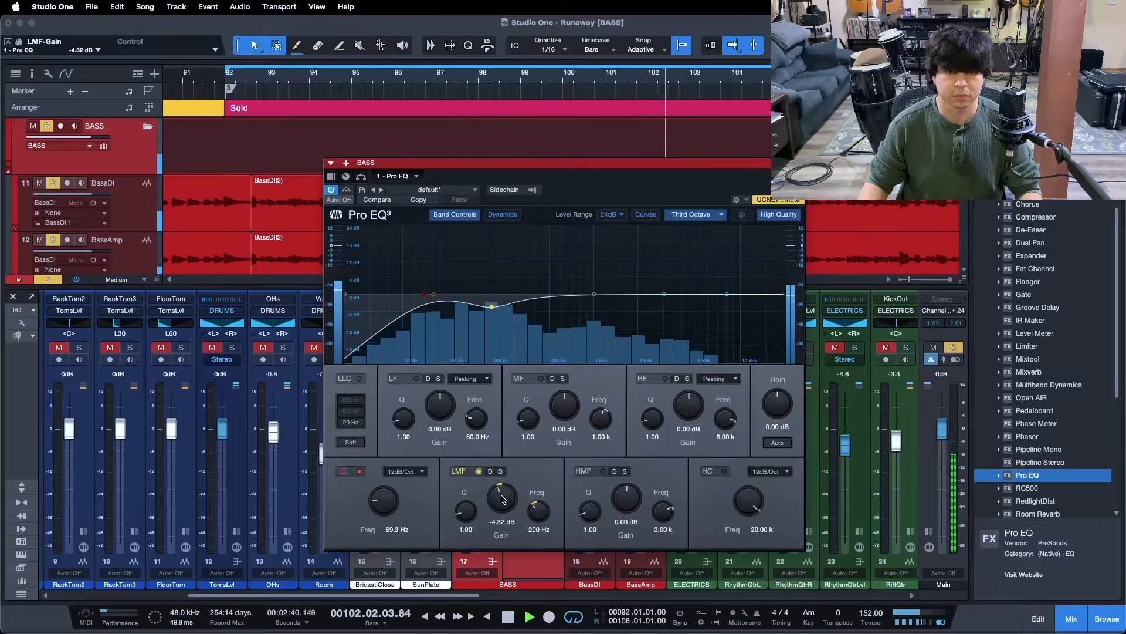
Bypass and re-enable the low-mid cut to compare, then stop playback
left_click(479, 471)
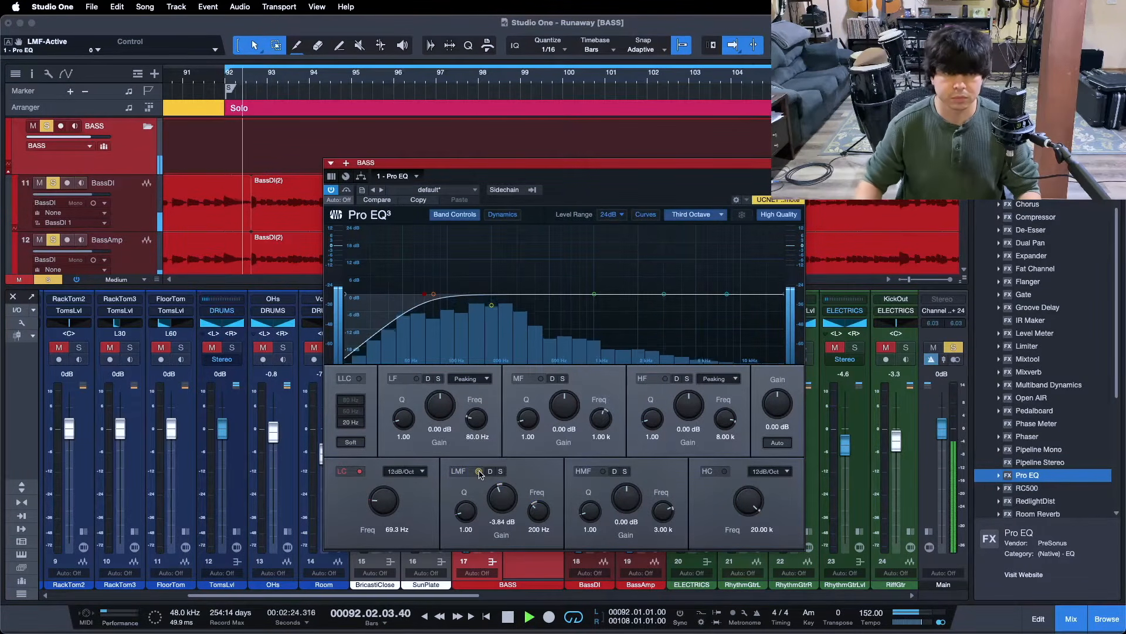
left_click(479, 471)
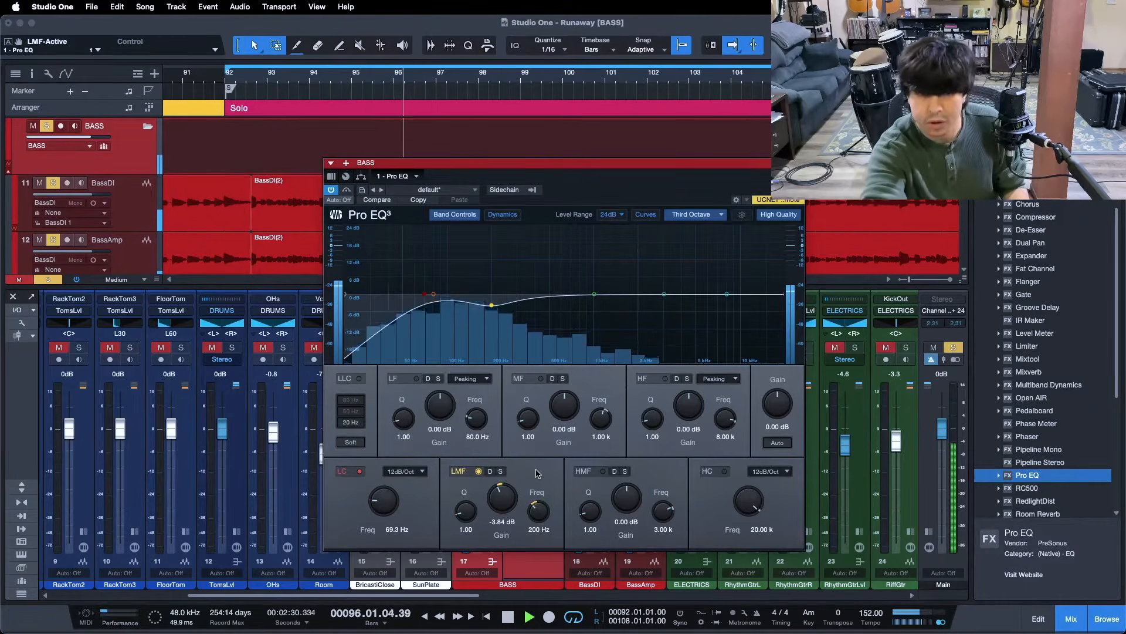
key("space")
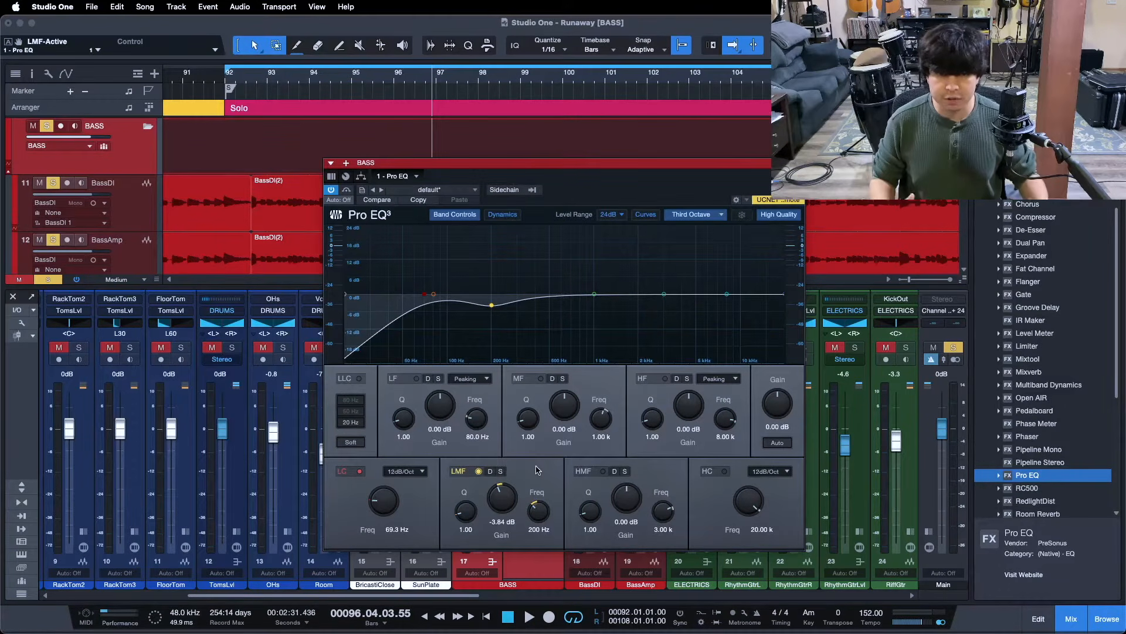
A/B the BASS bus Pro EQ against bypass over the loop, leave it active, and stop playback
left_click(541, 379)
key("KP_1")
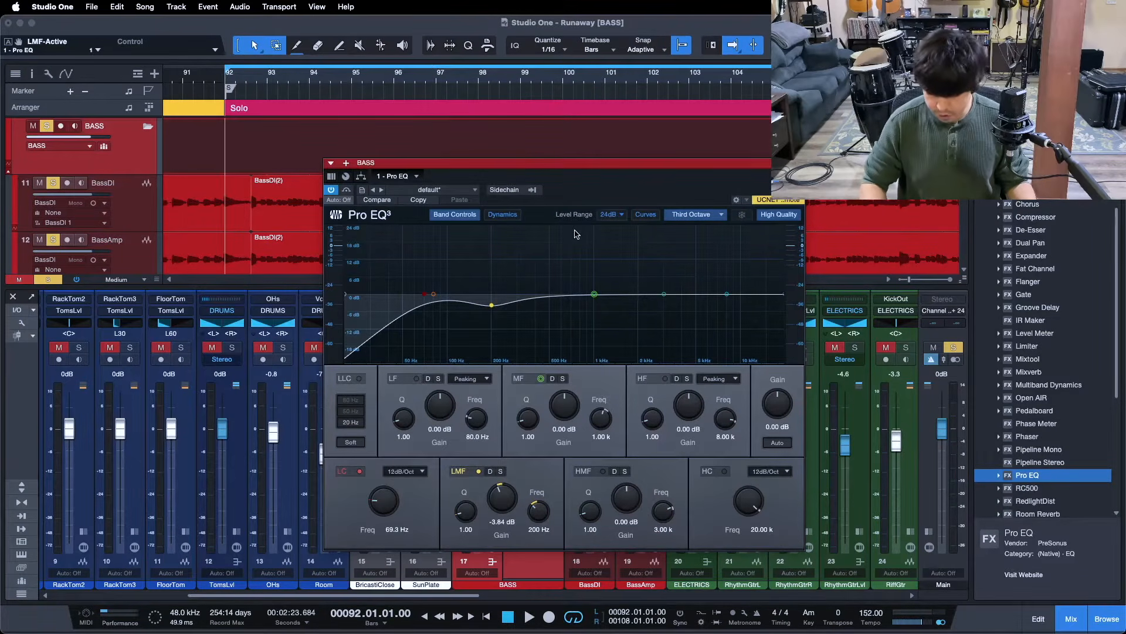
left_click(348, 190)
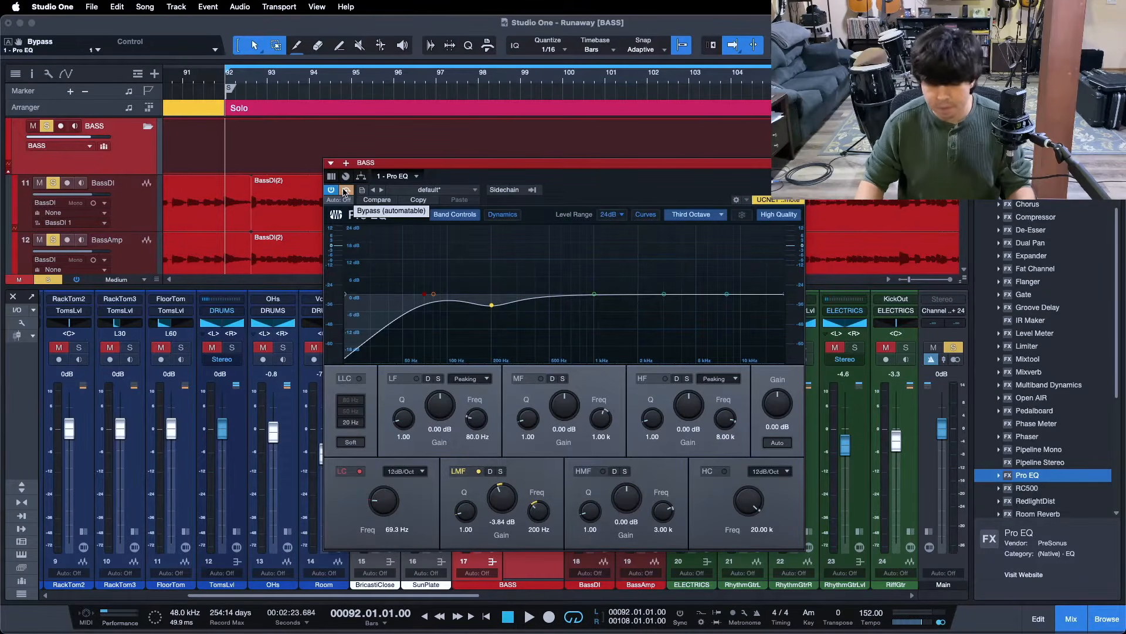
key("space")
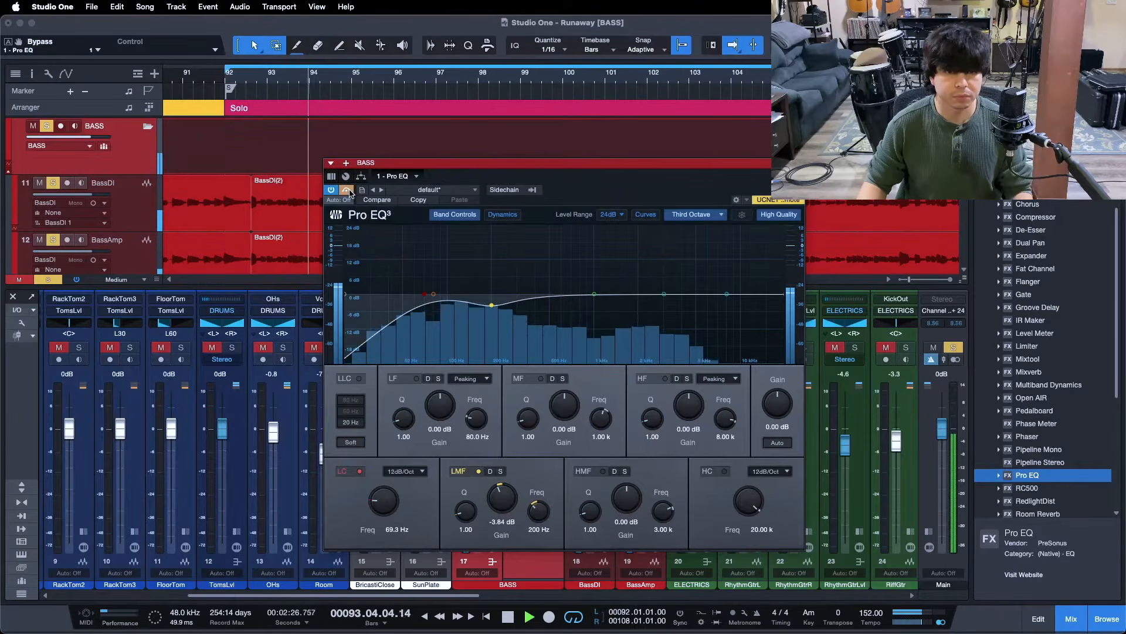
left_click(350, 193)
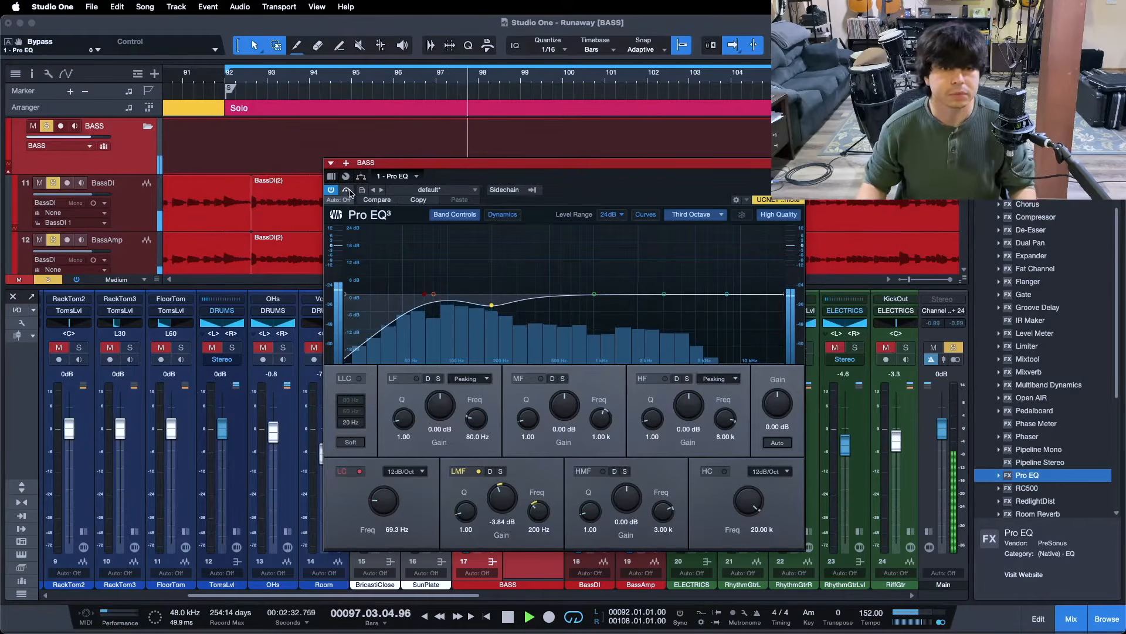
left_click(347, 191)
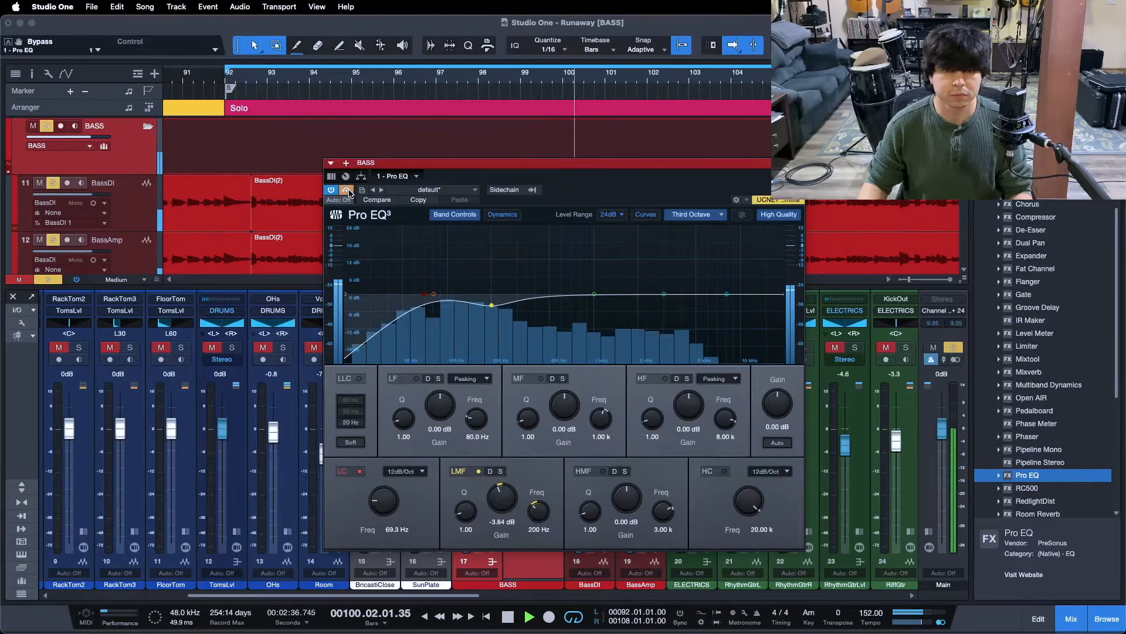
left_click(348, 191)
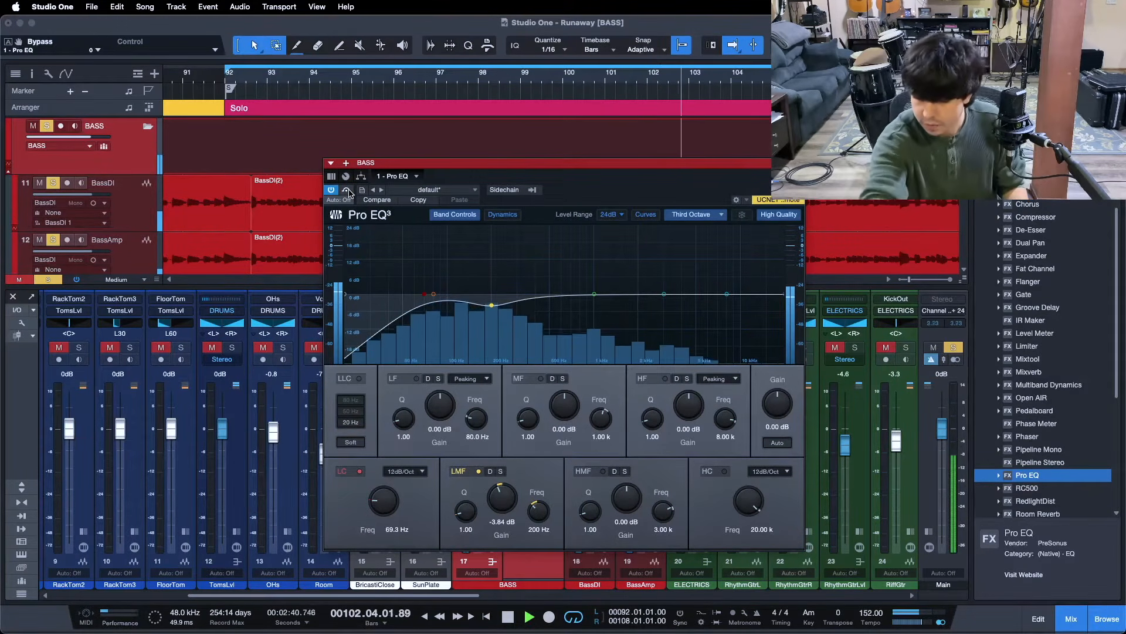
key("space")
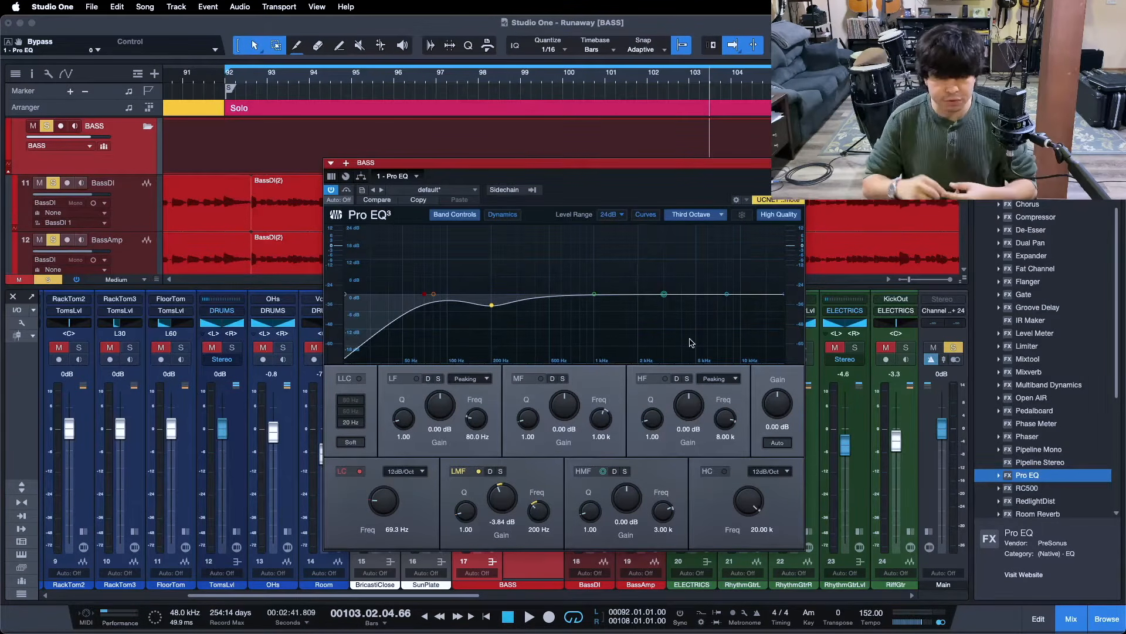
Return the playhead to bar 92, close the Pro EQ, and zoom out to the whole song
key("KP_1")
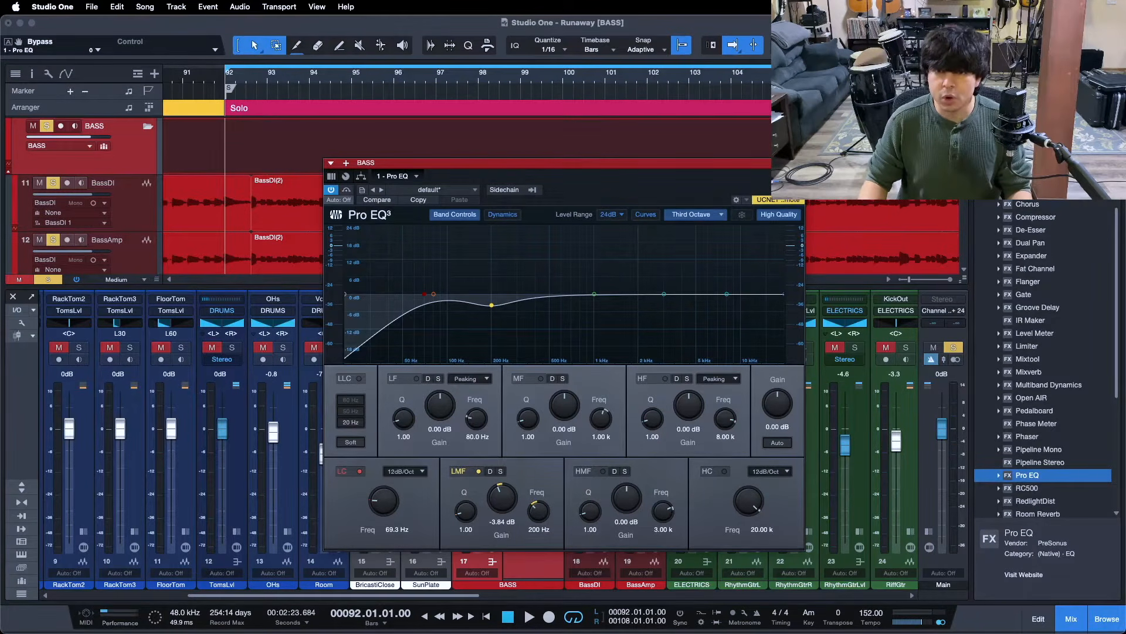
left_click(797, 163)
left_click_drag(549, 81, 688, 24)
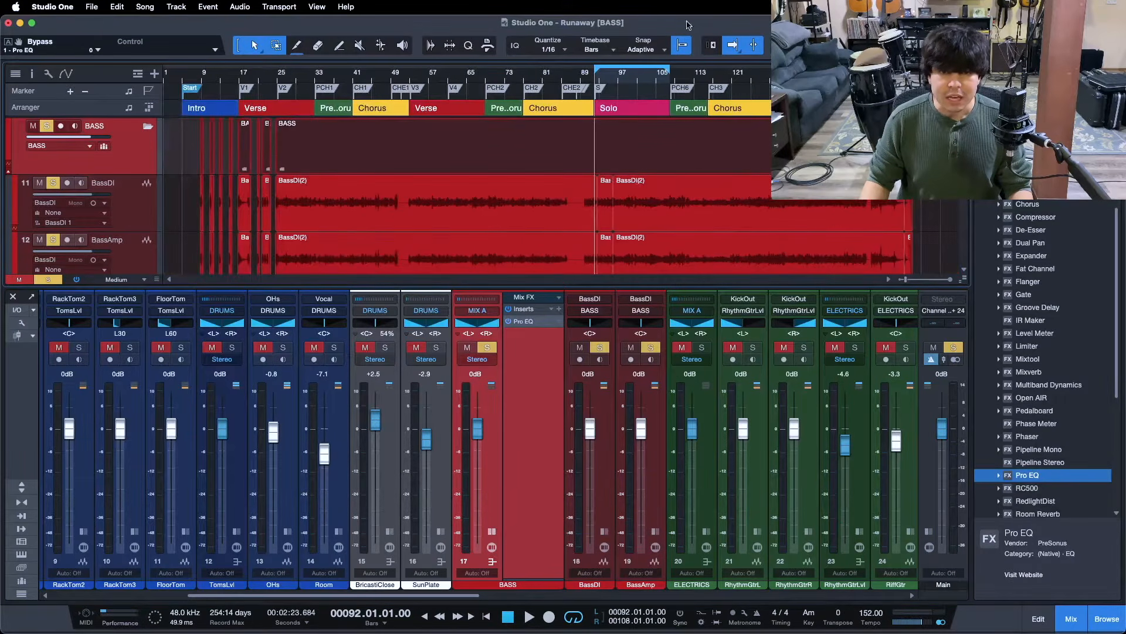
Zoom into the Solo section and drop Fat Channel XT into the BASS inserts after Pro EQ
scroll(758, 209, "down", 1)
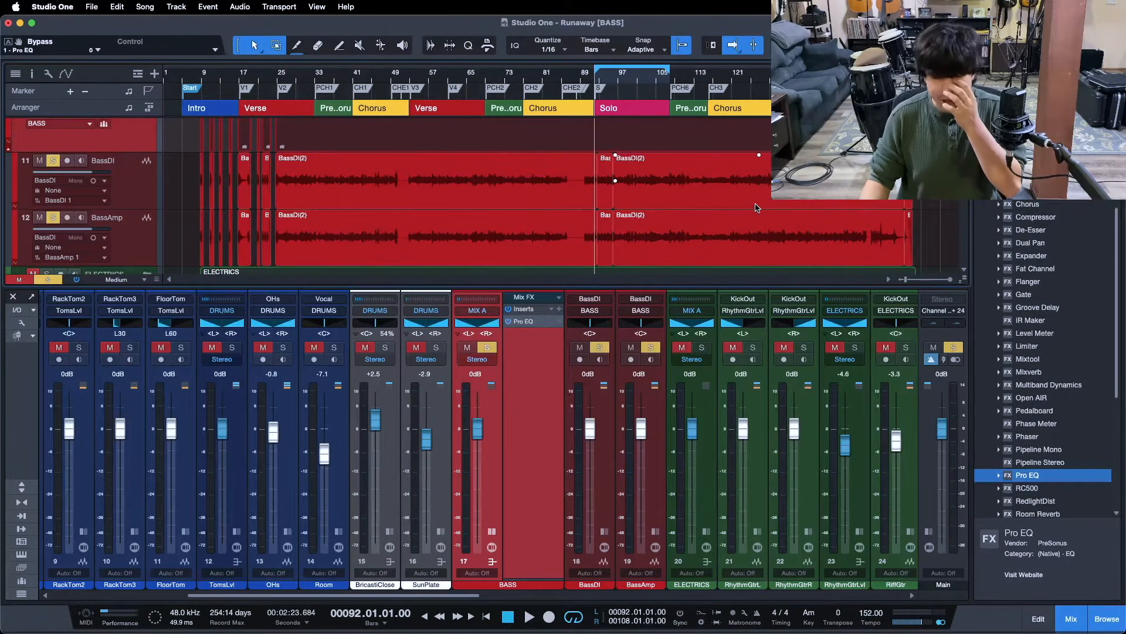
left_click_drag(643, 81, 595, 68)
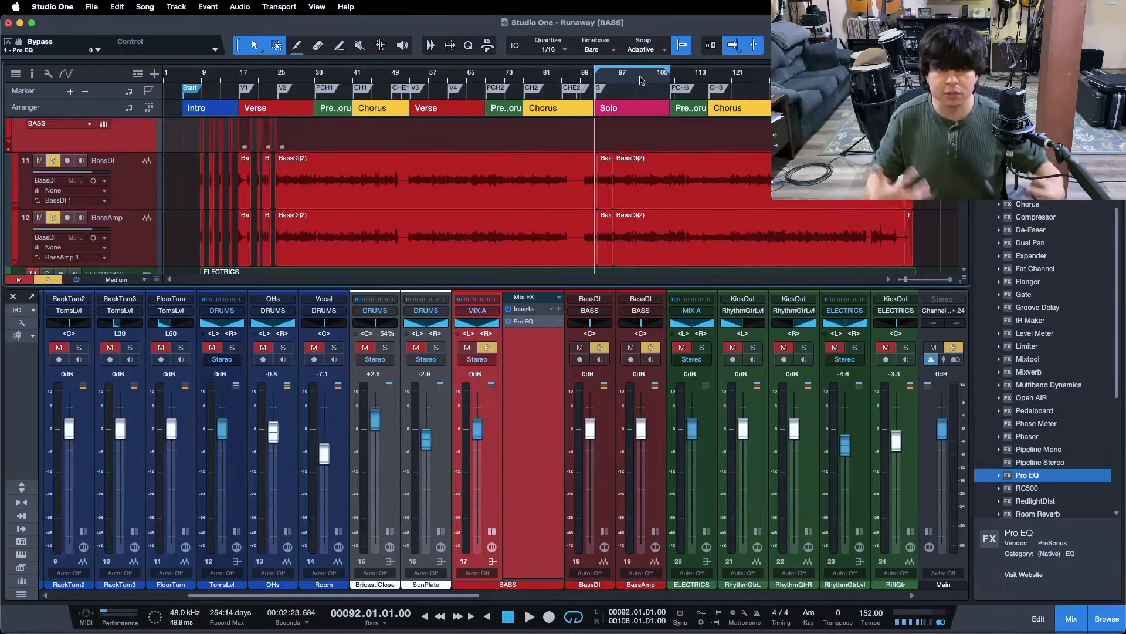
left_click_drag(639, 84, 632, 120)
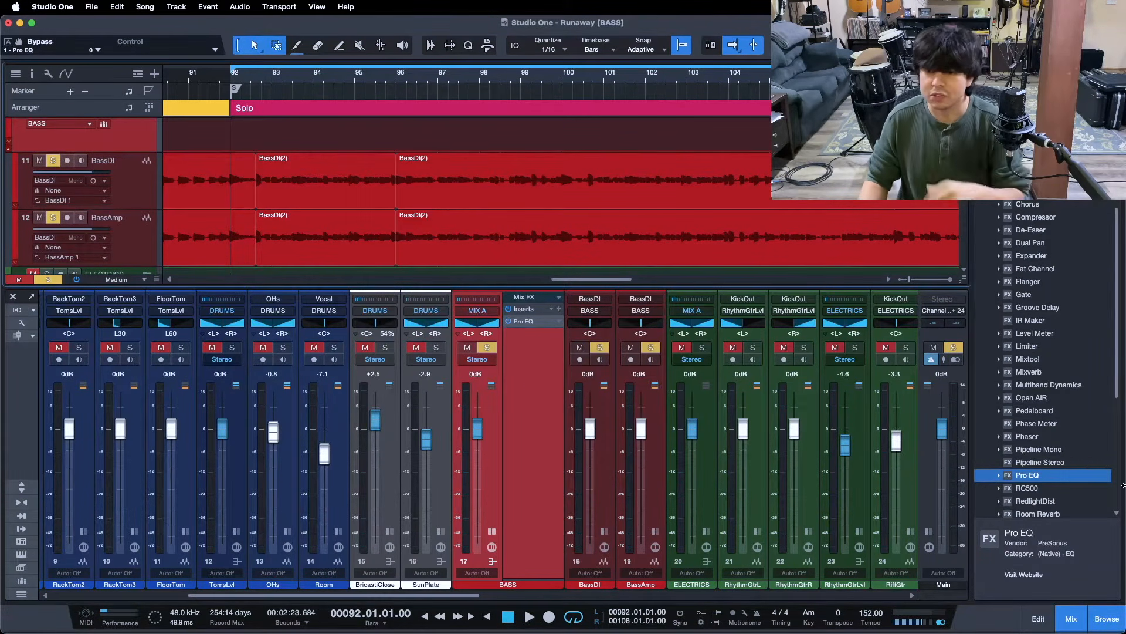
left_click_drag(1036, 269, 512, 384)
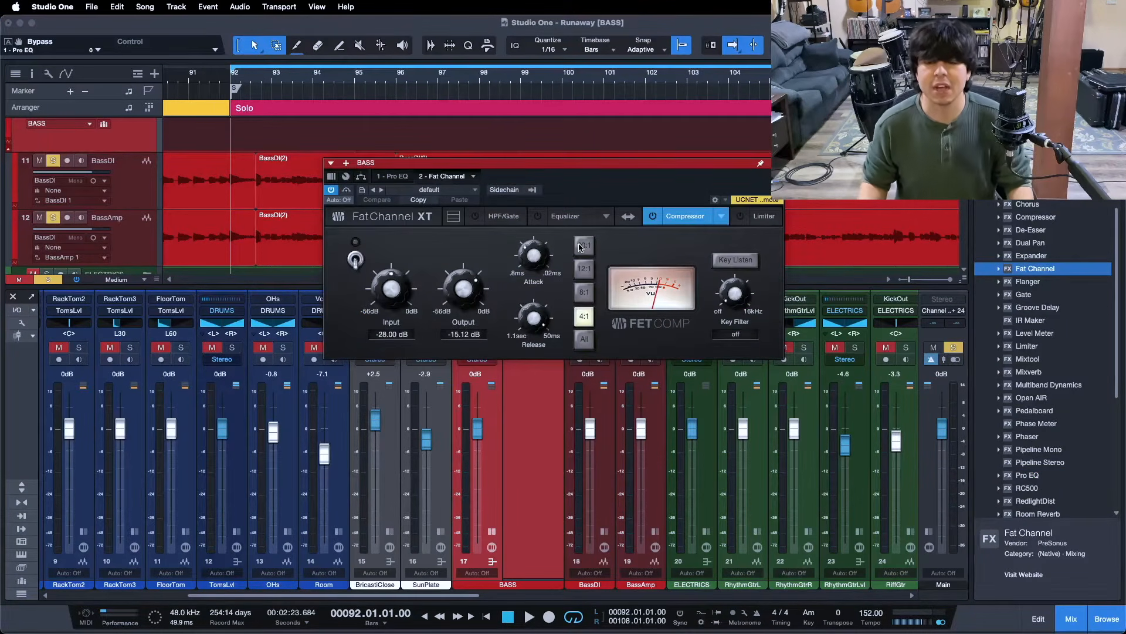
Switch on the BASS bus Fat Channel compressor, move its window lower, and start playback from bar 92
left_click(651, 220)
left_click_drag(591, 190, 589, 280)
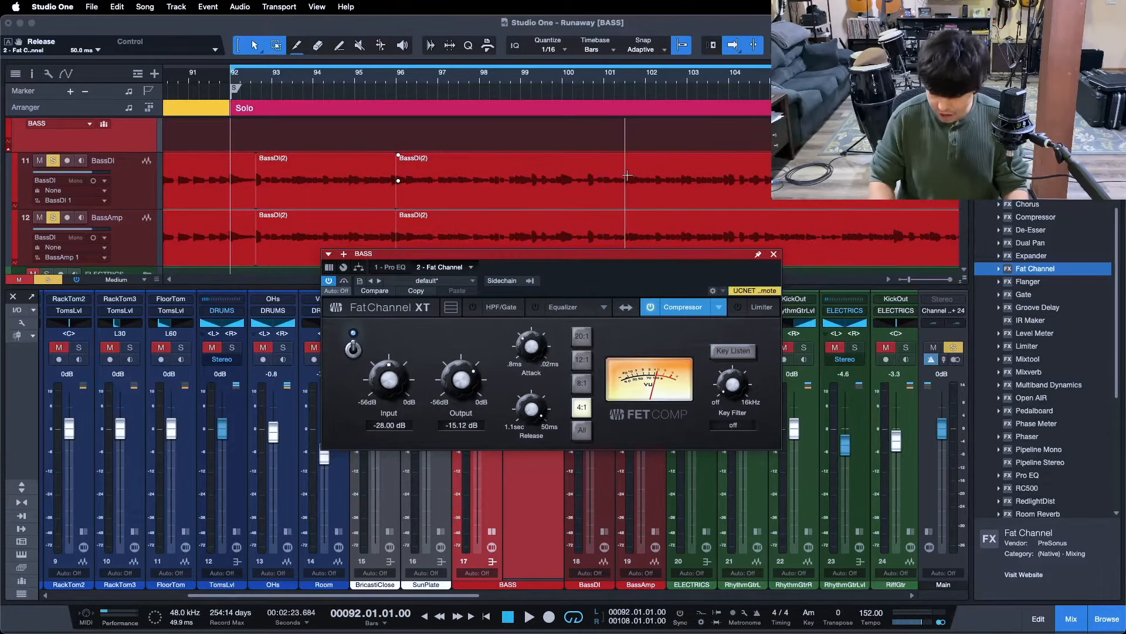
key("space")
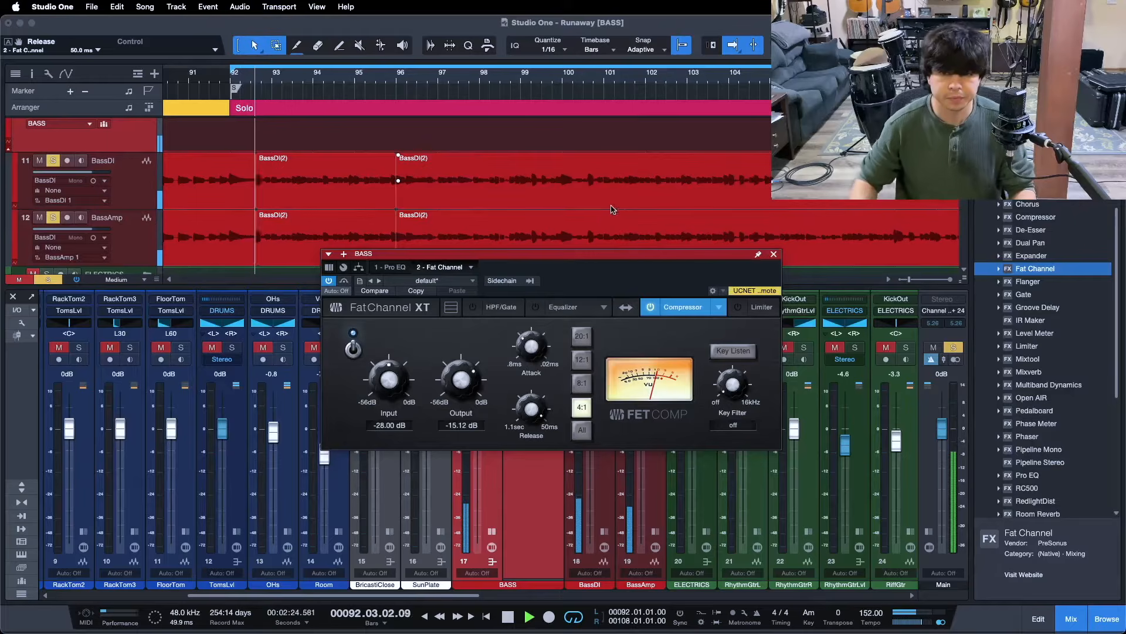
Raise the compressor input to -15.12 dB and lower its output to -28.00 dB at 4:1
left_click_drag(387, 384, 386, 382)
scroll(387, 382, "up", 3)
scroll(452, 381, "down", 3)
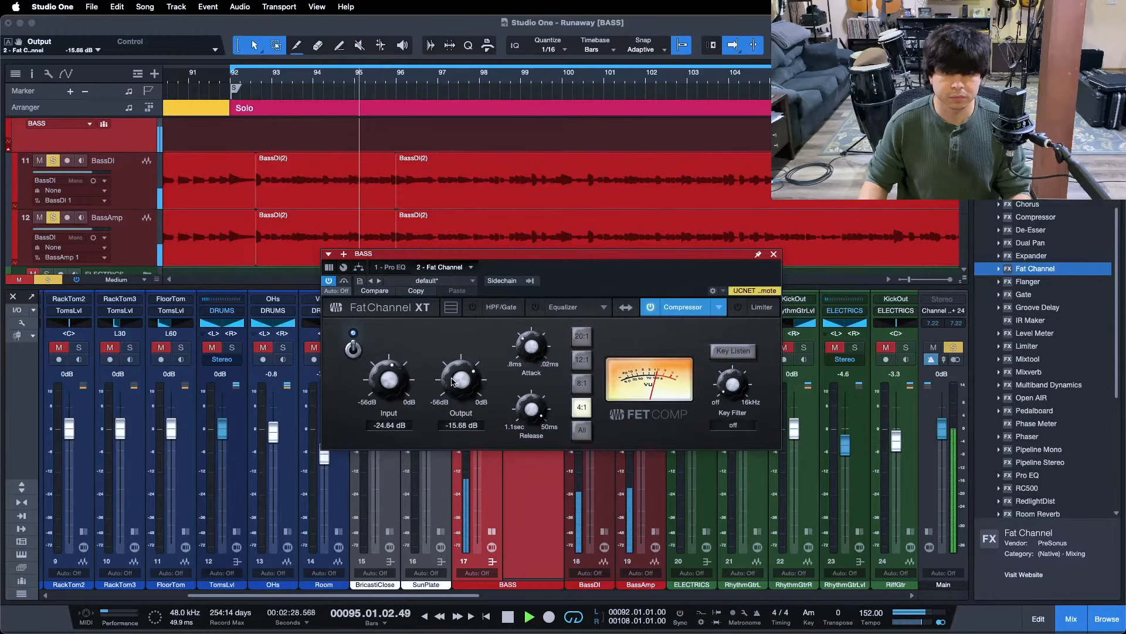
scroll(452, 381, "down", 3)
scroll(386, 377, "up", 1)
scroll(386, 377, "up", 5)
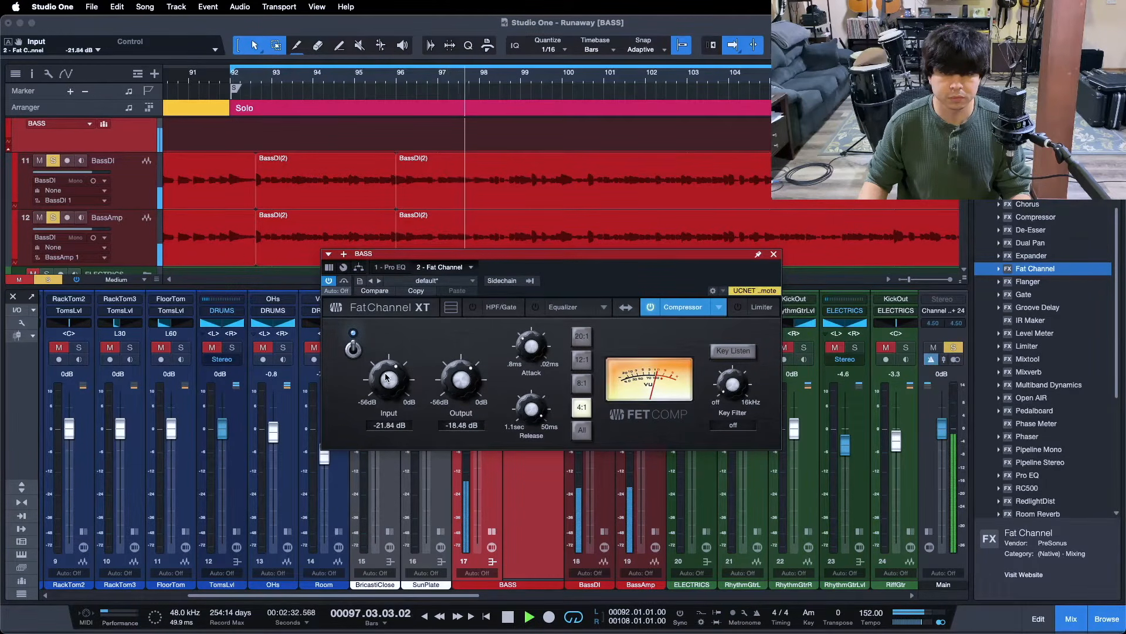
scroll(450, 376, "down", 6)
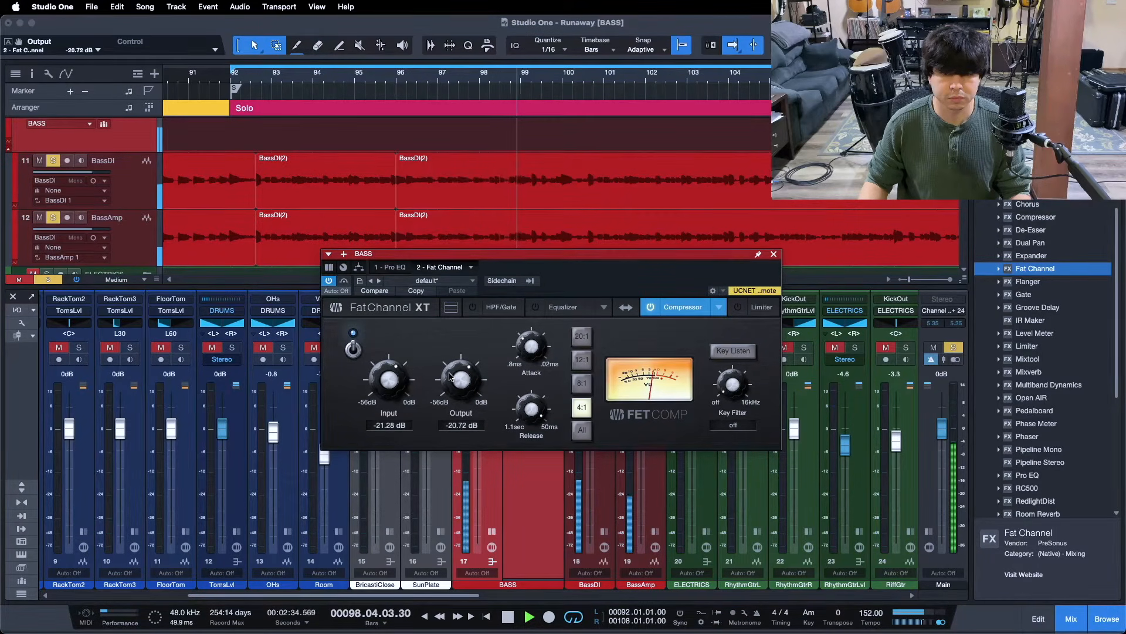
scroll(456, 373, "down", 1)
scroll(388, 378, "up", 2)
scroll(453, 379, "down", 1)
scroll(393, 379, "up", 1)
scroll(453, 379, "down", 1)
scroll(392, 380, "up", 1)
scroll(460, 380, "down", 1)
scroll(391, 381, "up", 1)
scroll(461, 380, "down", 1)
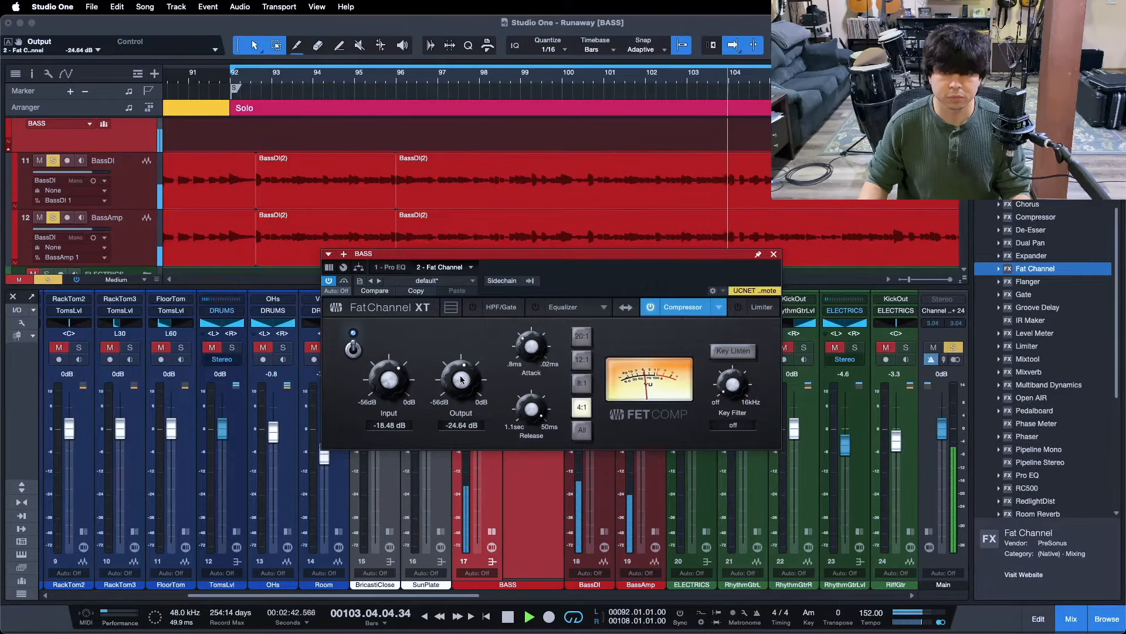
scroll(394, 379, "up", 1)
scroll(459, 379, "down", 1)
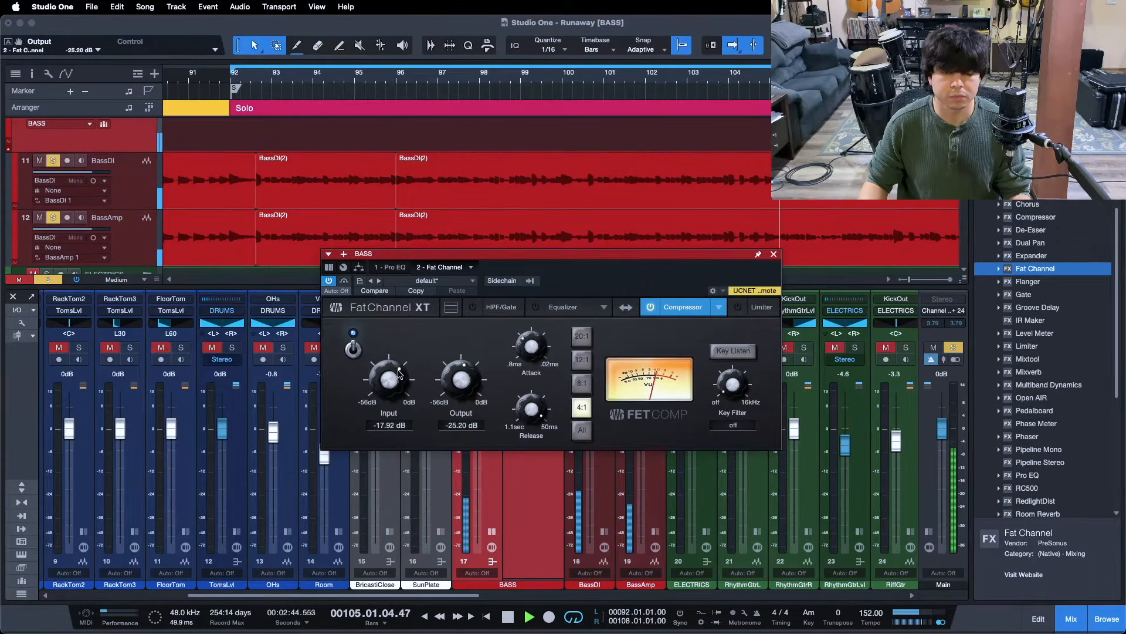
key("space")
key("space")
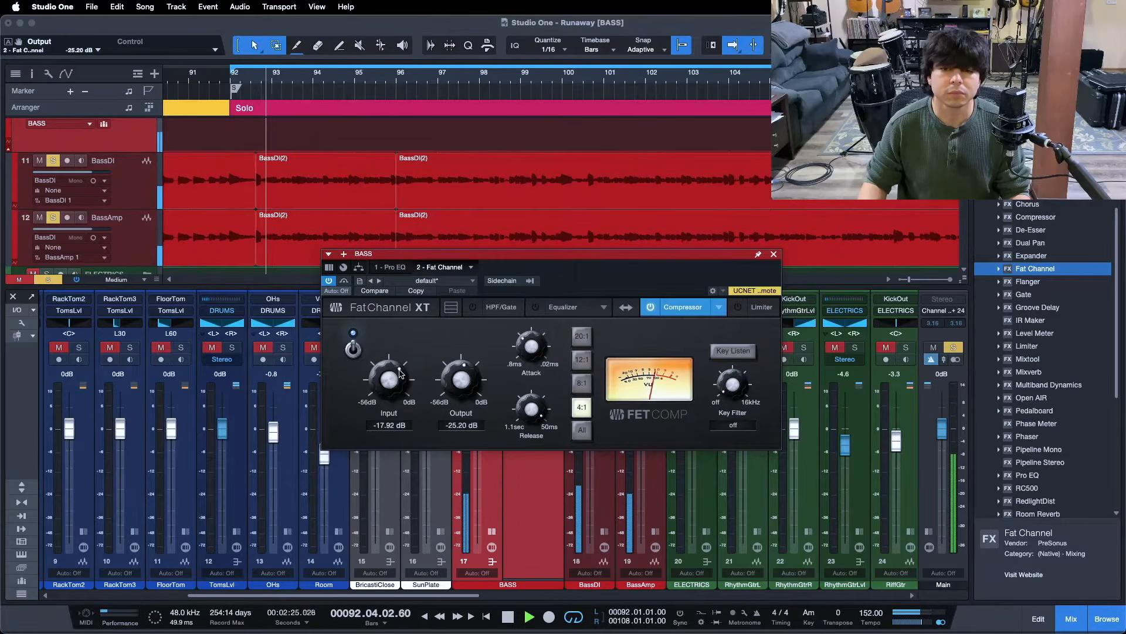
scroll(376, 381, "up", 1)
scroll(468, 385, "down", 1)
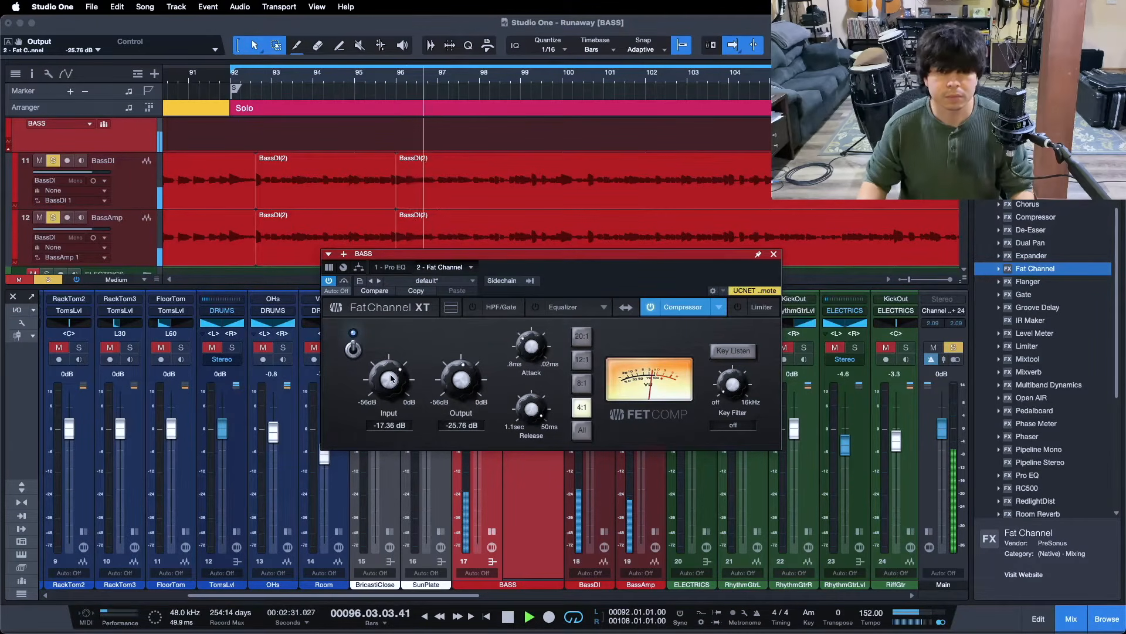
scroll(391, 378, "up", 1)
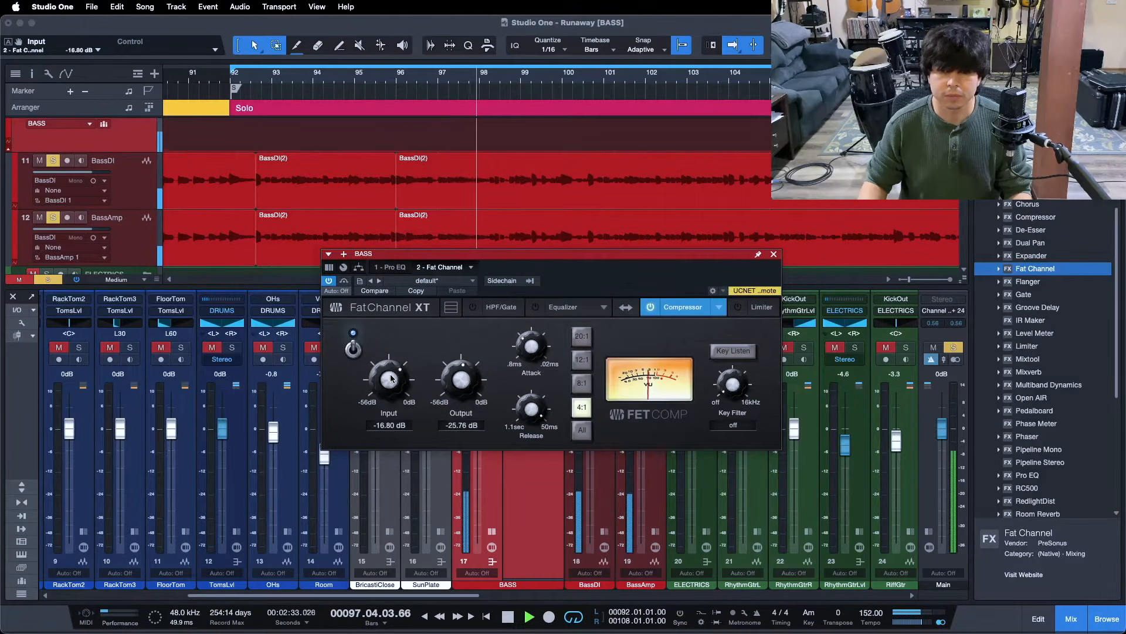
scroll(390, 379, "up", 1)
scroll(474, 383, "down", 2)
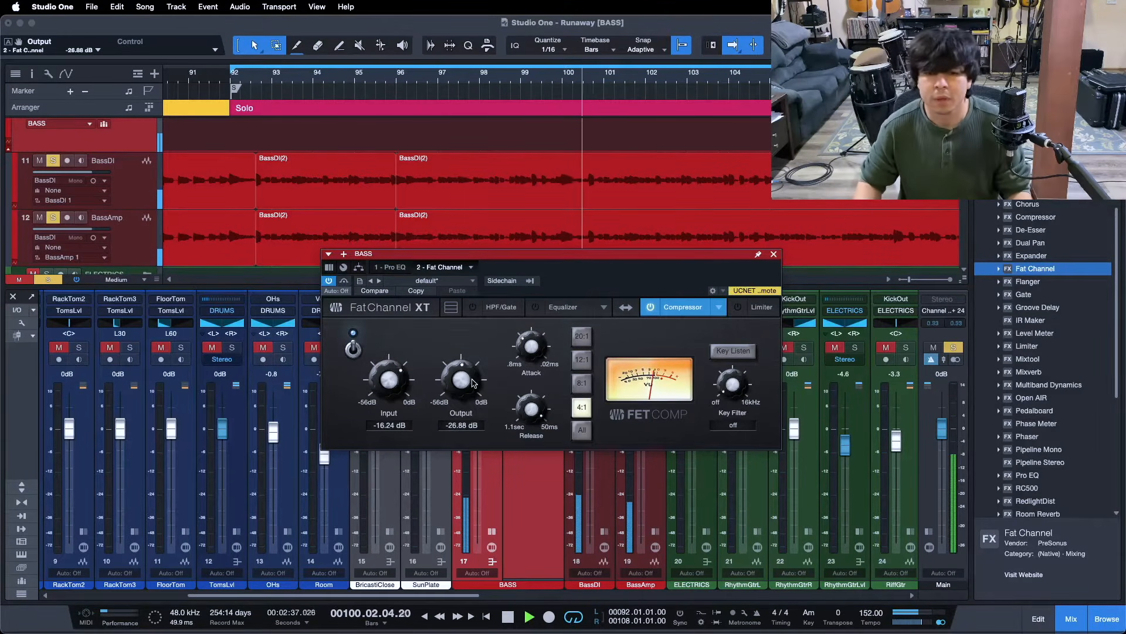
Jump playback around the song, turn playhead following back on, and zoom into the Solo section
left_click(508, 78)
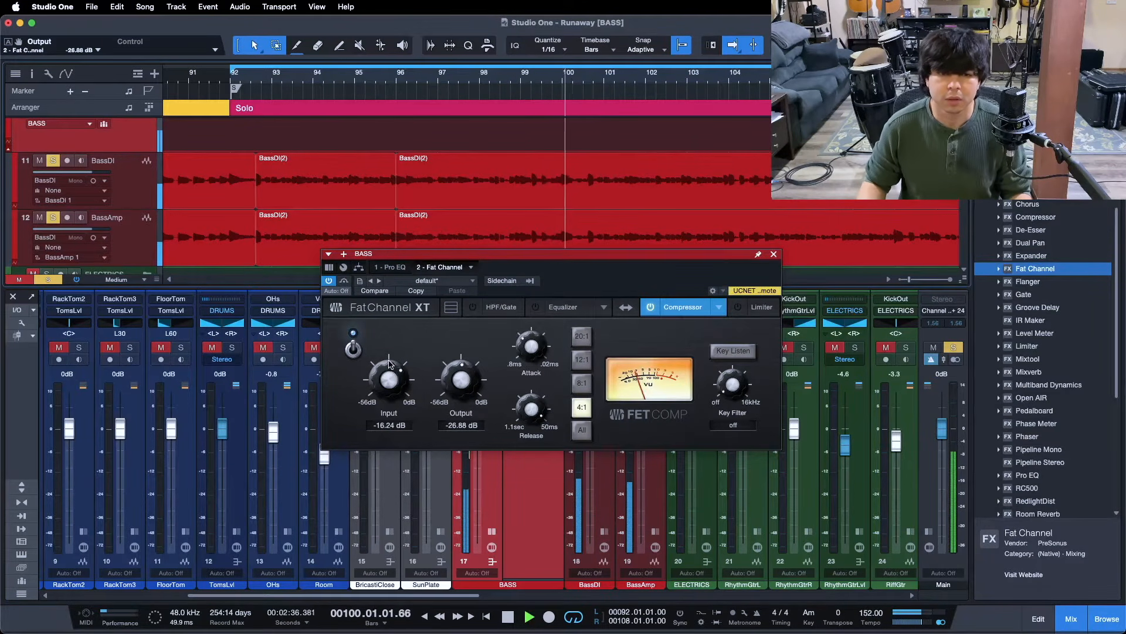
scroll(391, 367, "up", 1)
scroll(461, 379, "down", 1)
left_click_drag(584, 78, 635, 35)
left_click_drag(378, 77, 413, 119)
left_click(390, 77)
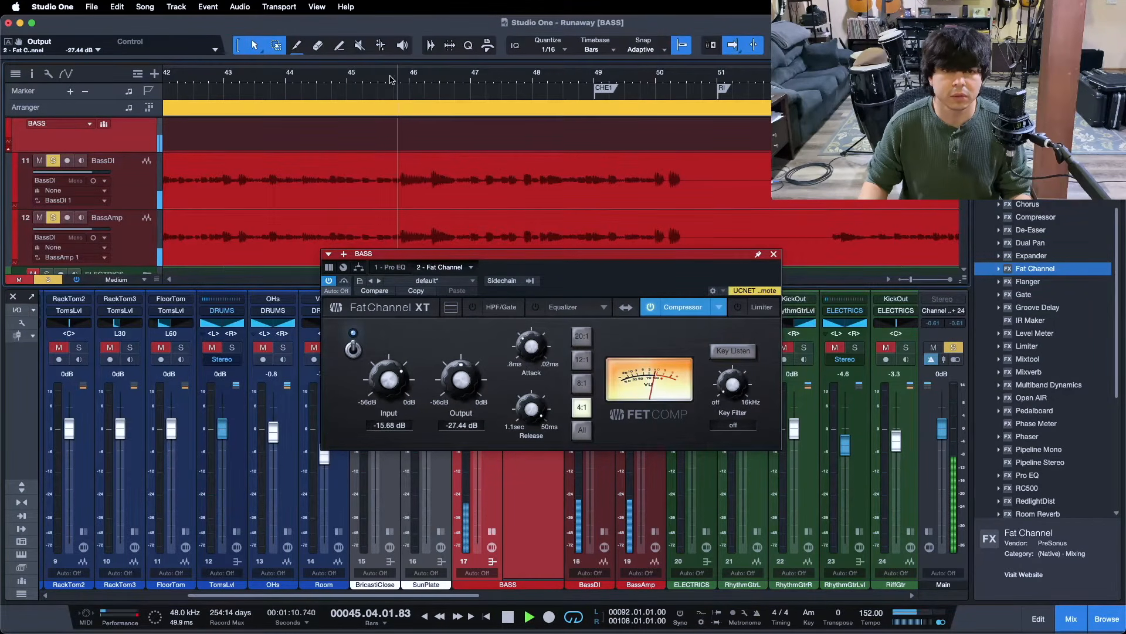
left_click_drag(390, 76, 389, 3)
left_click(571, 81)
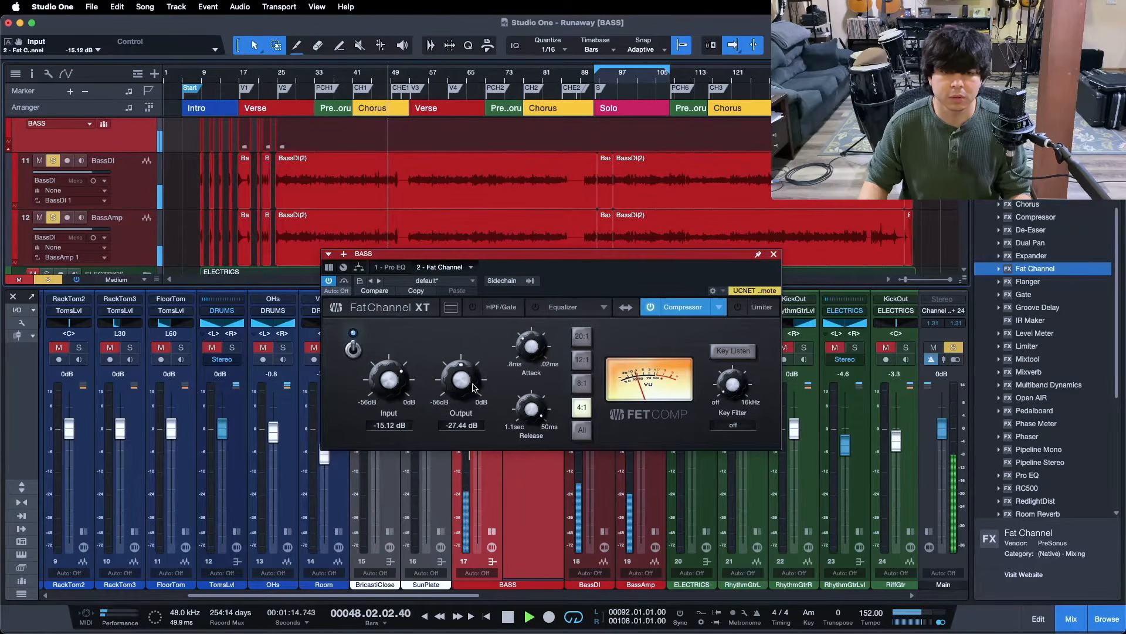
left_click_drag(632, 80, 526, 119)
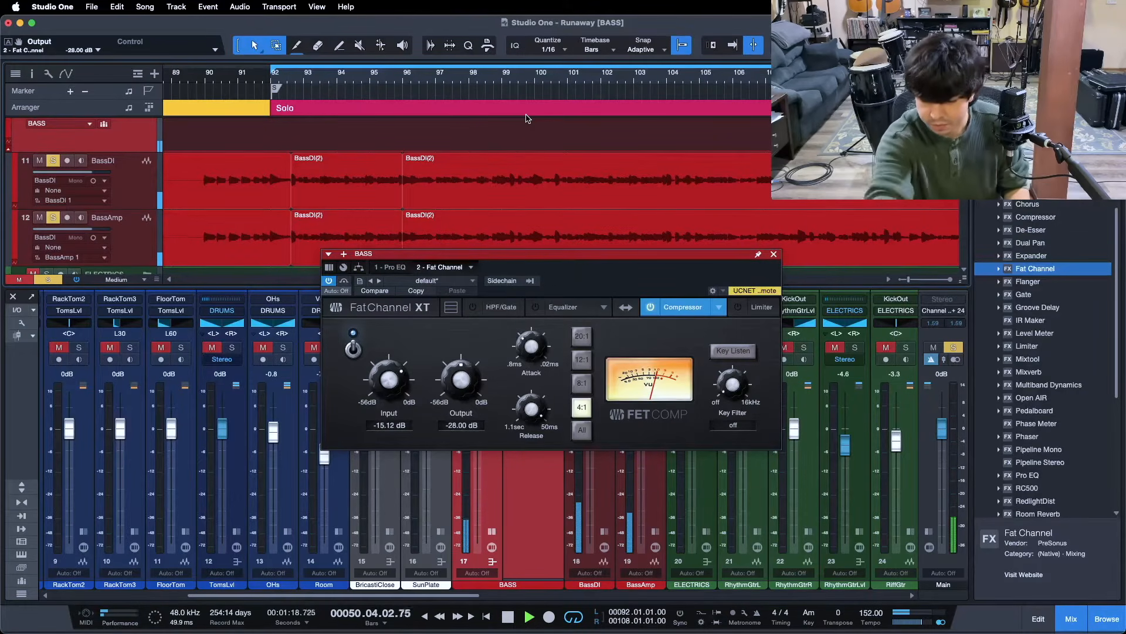
Stop the bass solo playback and pan the arrange view slightly along the ruler
key("space")
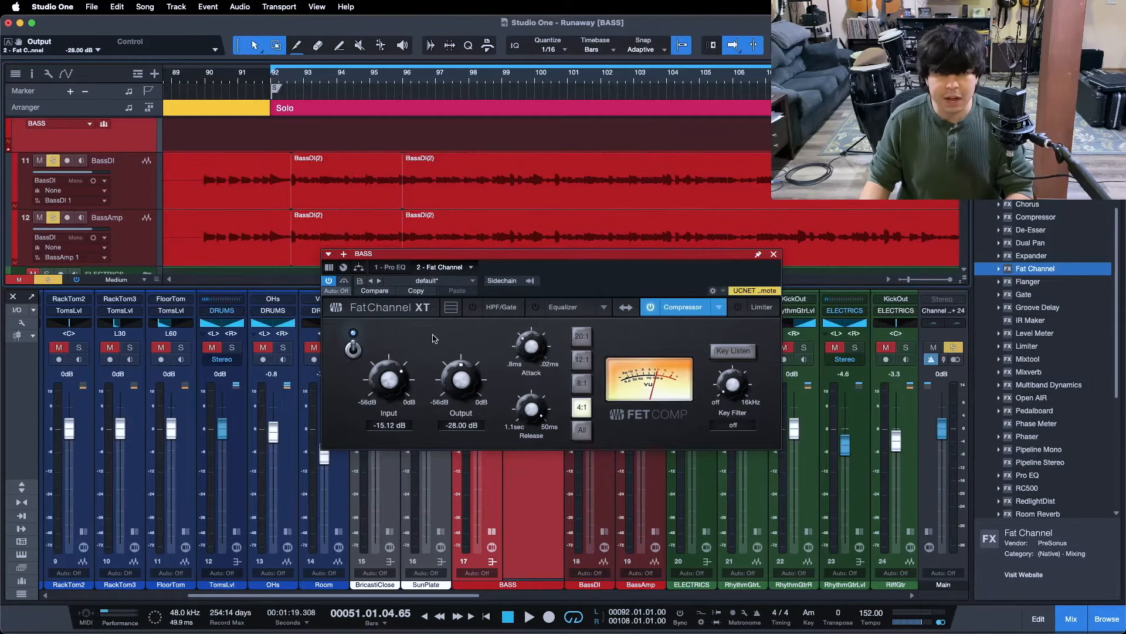
scroll(567, 211, "down", 1)
left_click_drag(488, 79, 525, 85)
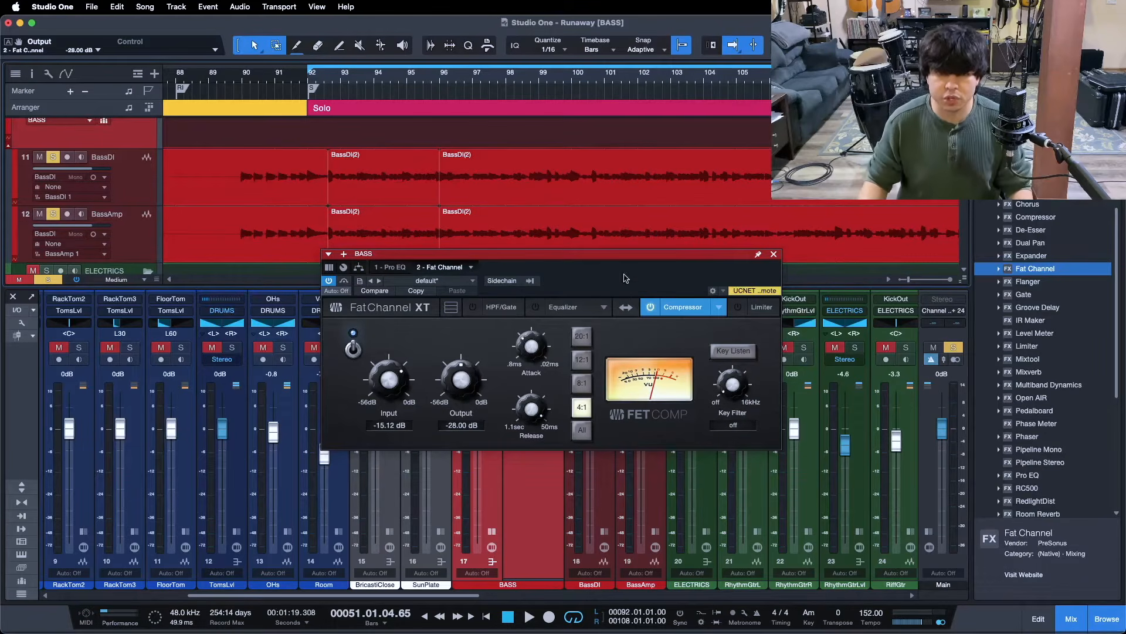
Rewind to bar 92, play the loop, and A/B the Fat Channel compressor by toggling its power
key("KP_1")
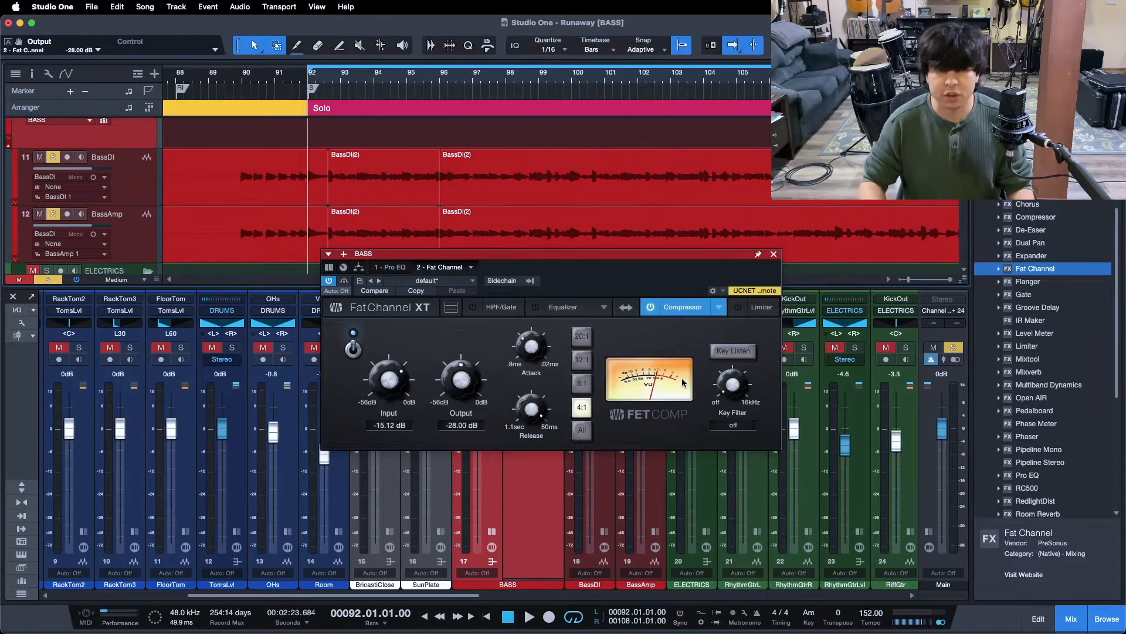
left_click(352, 352)
left_click(351, 351)
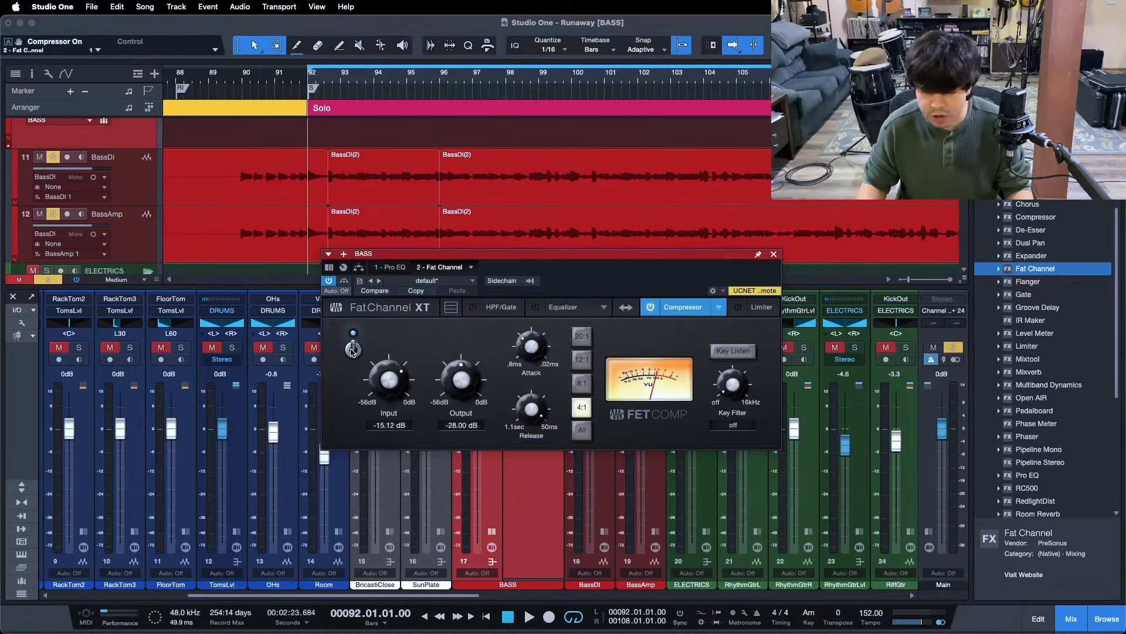
key("space")
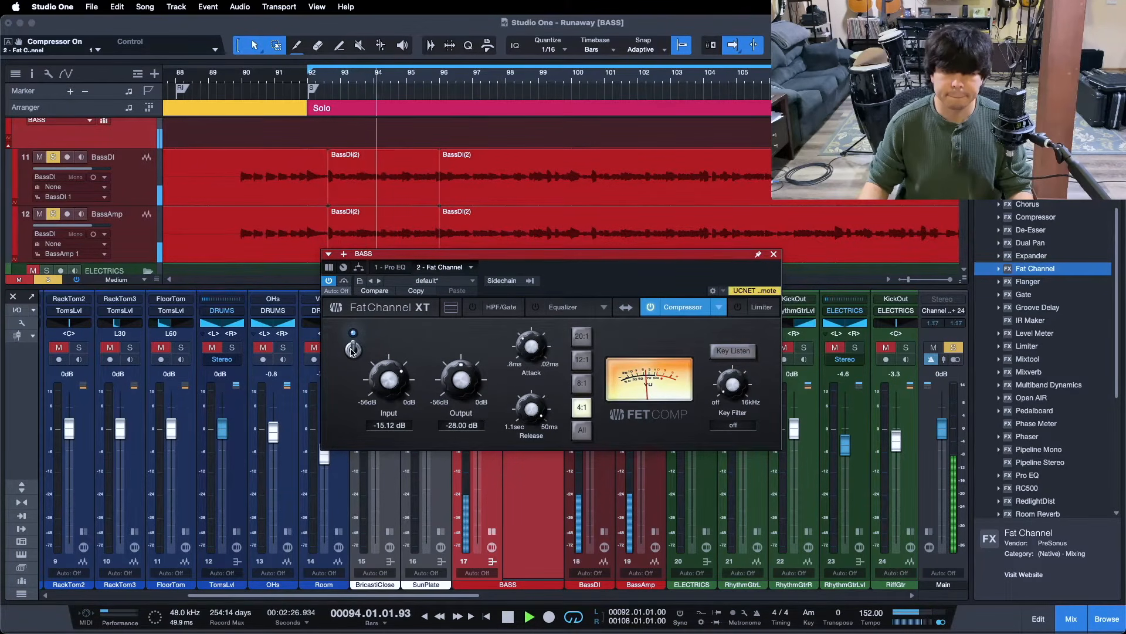
left_click(352, 350)
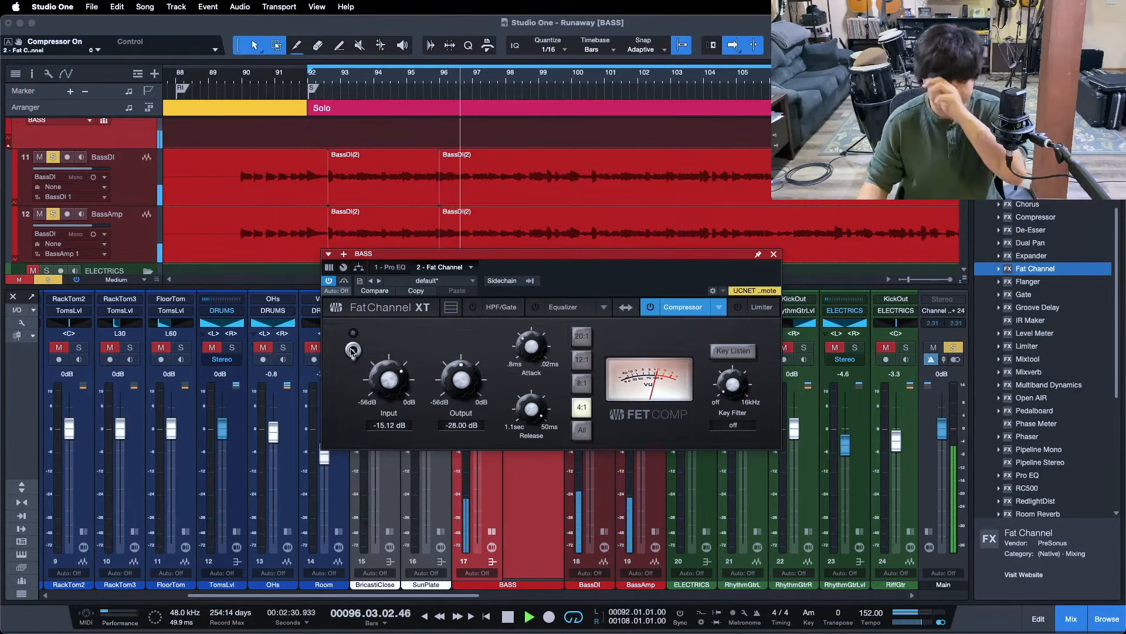
left_click(352, 351)
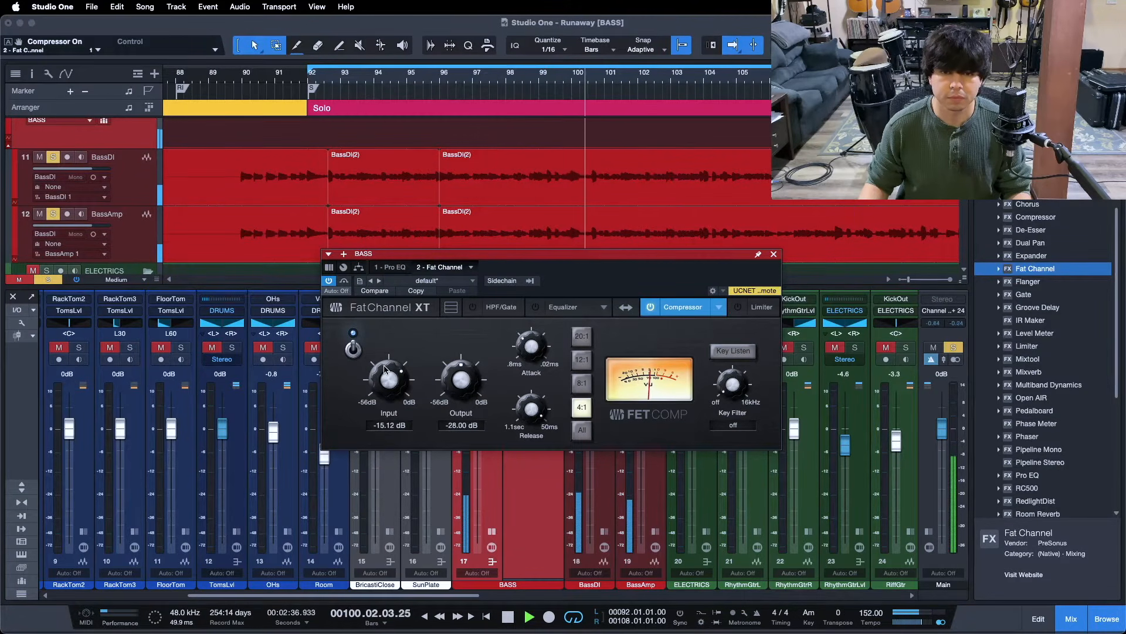
Set compressor input to -14.56 dB and output to -28.56 dB, compare once more, then stop
scroll(384, 369, "up", 1)
scroll(461, 384, "down", 1)
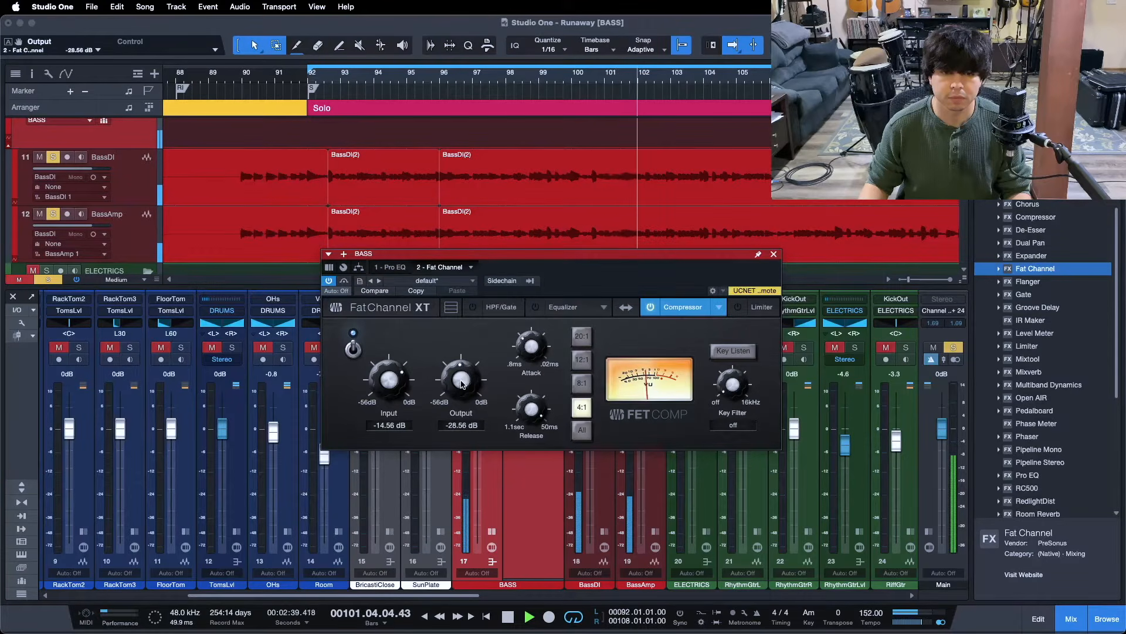
left_click(353, 350)
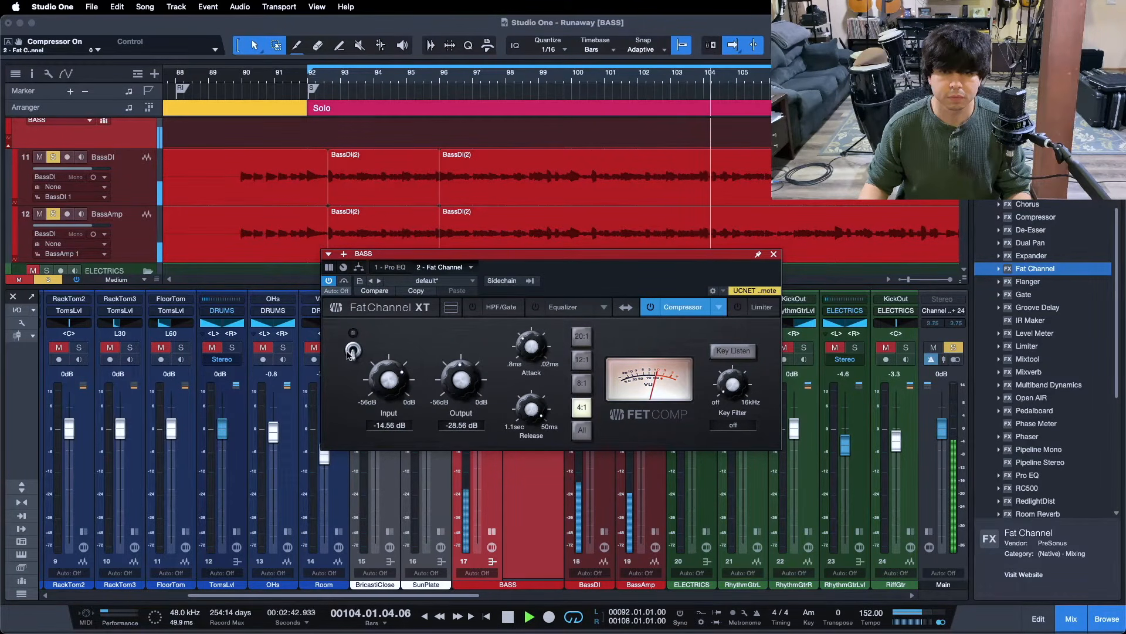
left_click(352, 350)
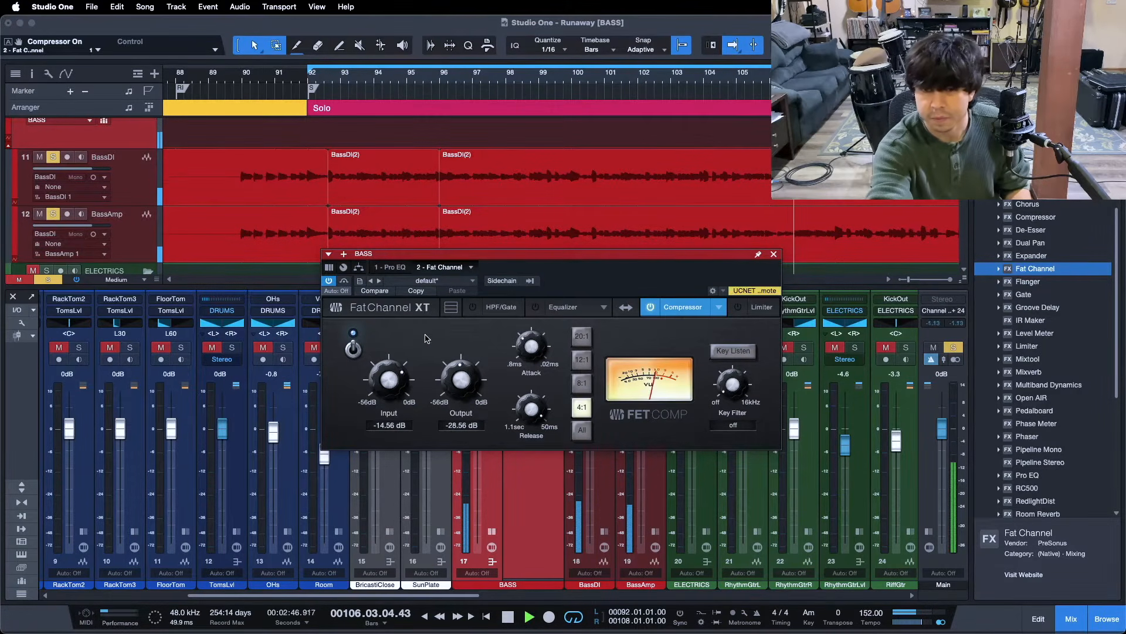
key("space")
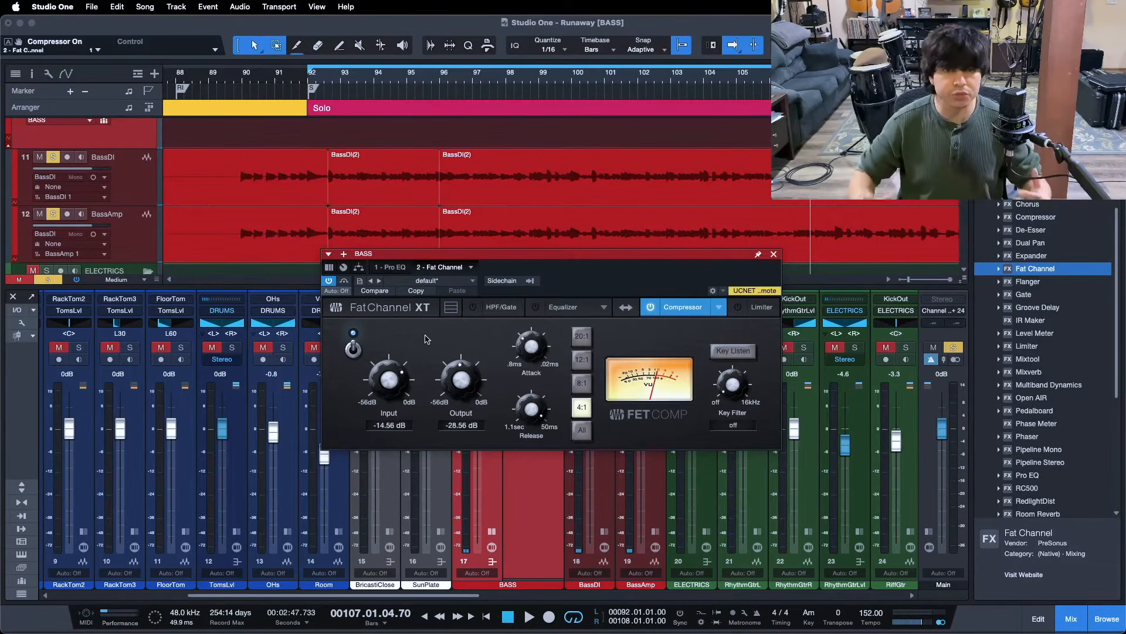
Close Fat Channel, check the Pro EQ, and add Multiband Dynamics as the third BASS insert
left_click(774, 255)
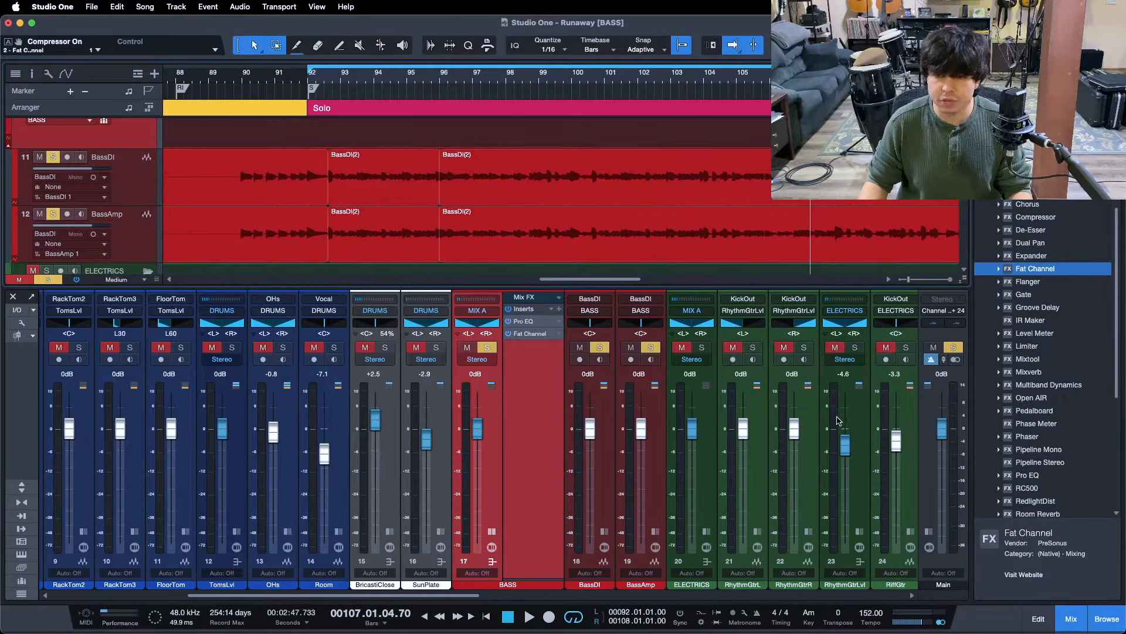
left_click(527, 322)
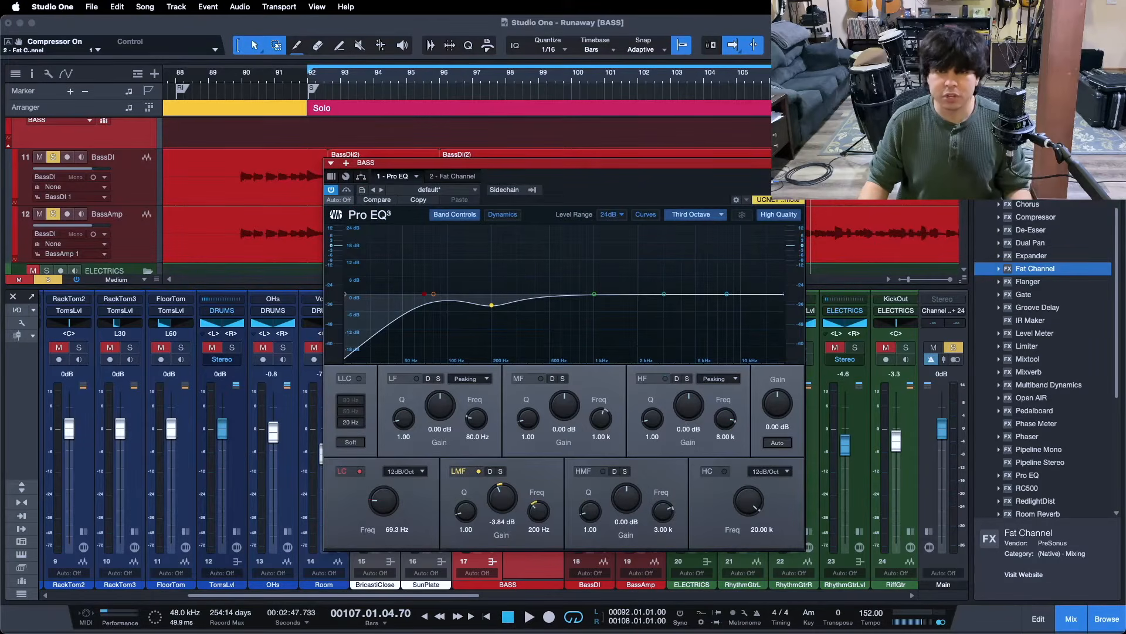
left_click(797, 163)
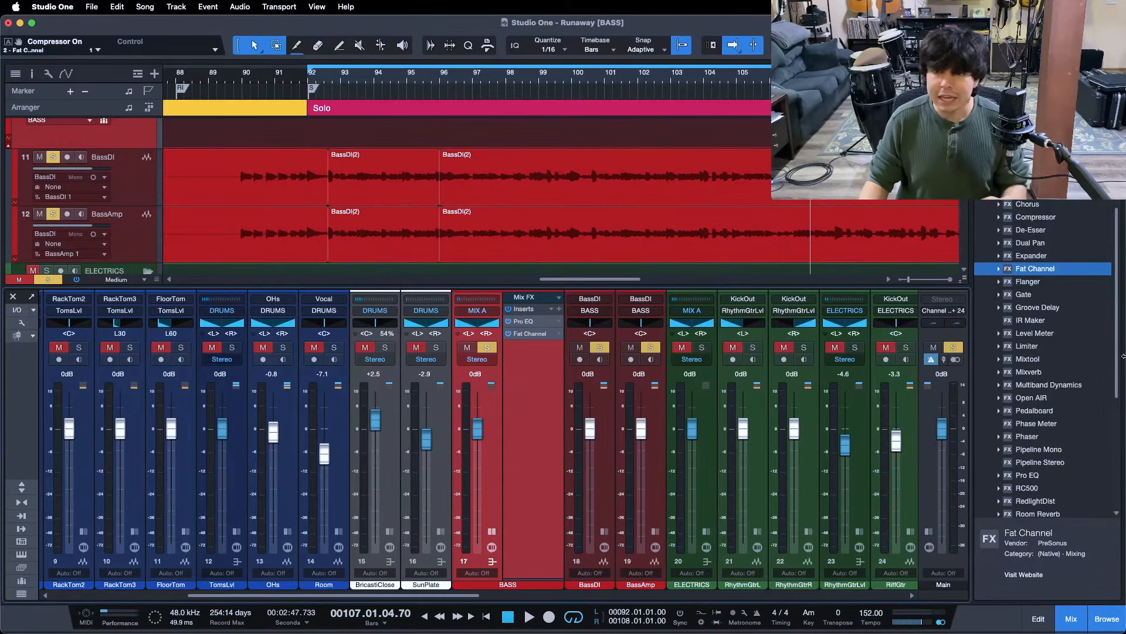
left_click_drag(1048, 384, 544, 369)
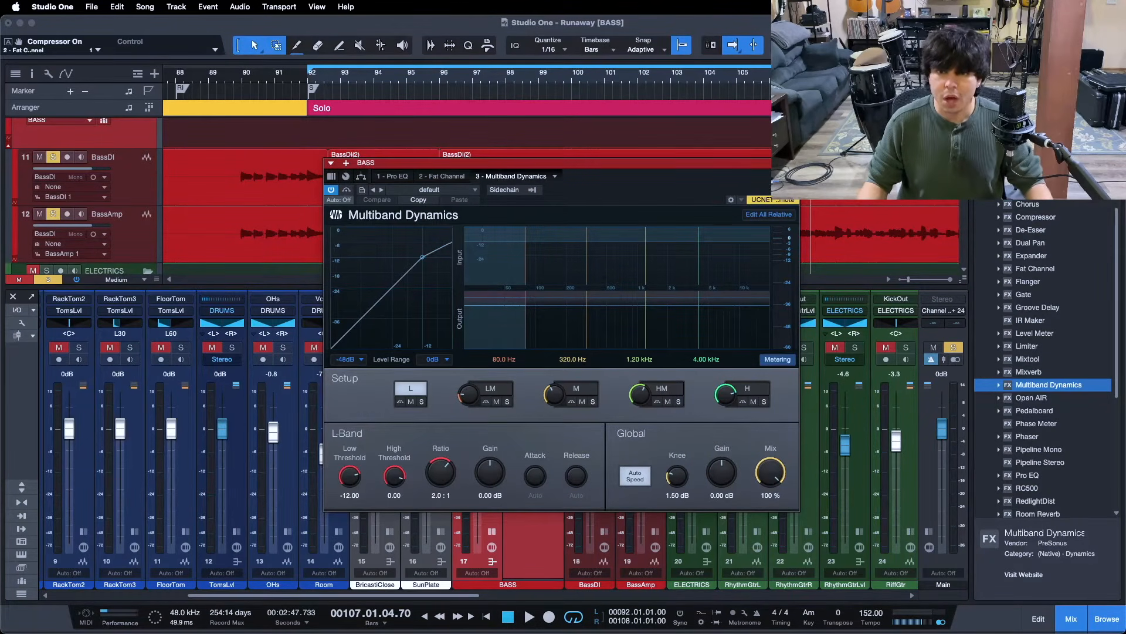
left_click(792, 163)
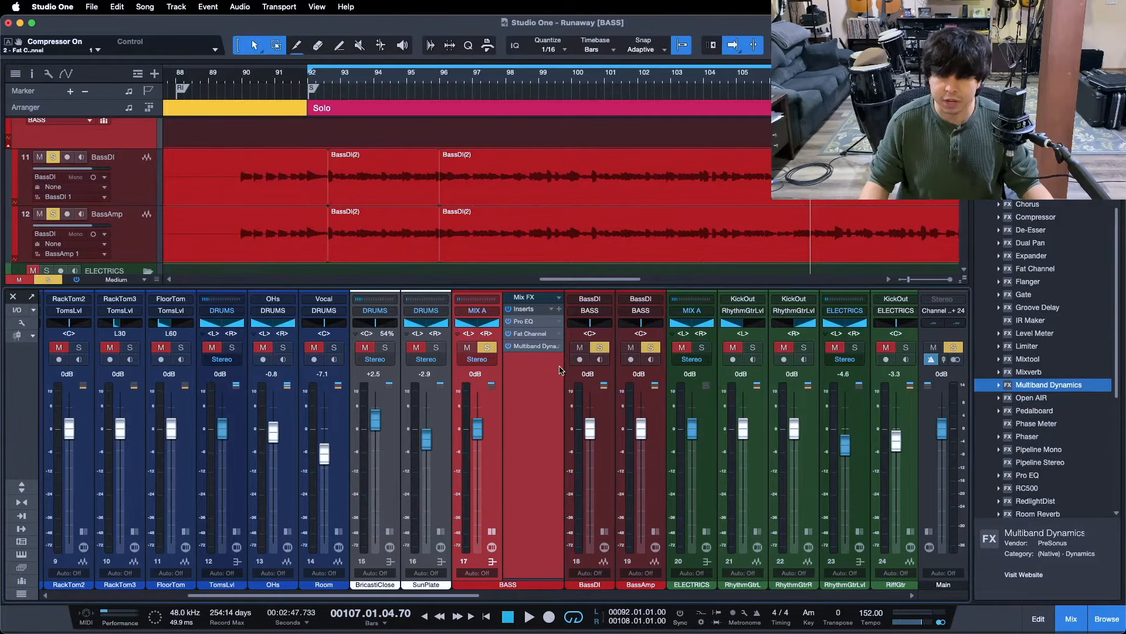
Check the BassDI and BassAmp insert lists, then bring up Multiband Dynamics and its preset list
left_click(605, 531)
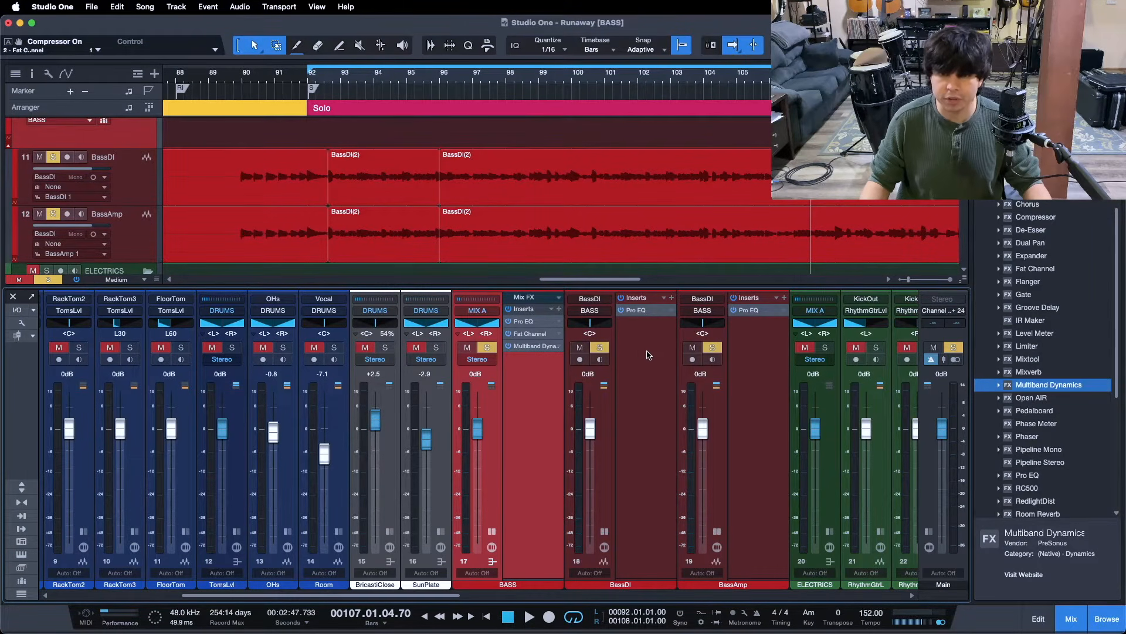
left_click(604, 531)
left_click(657, 532)
left_click(534, 346)
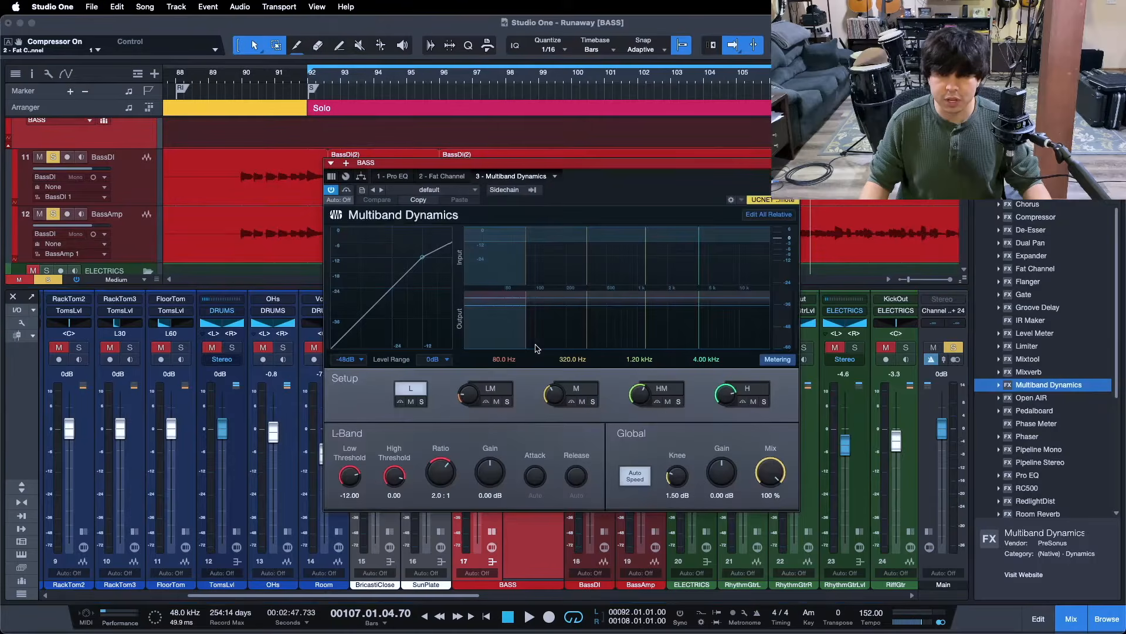
left_click(439, 189)
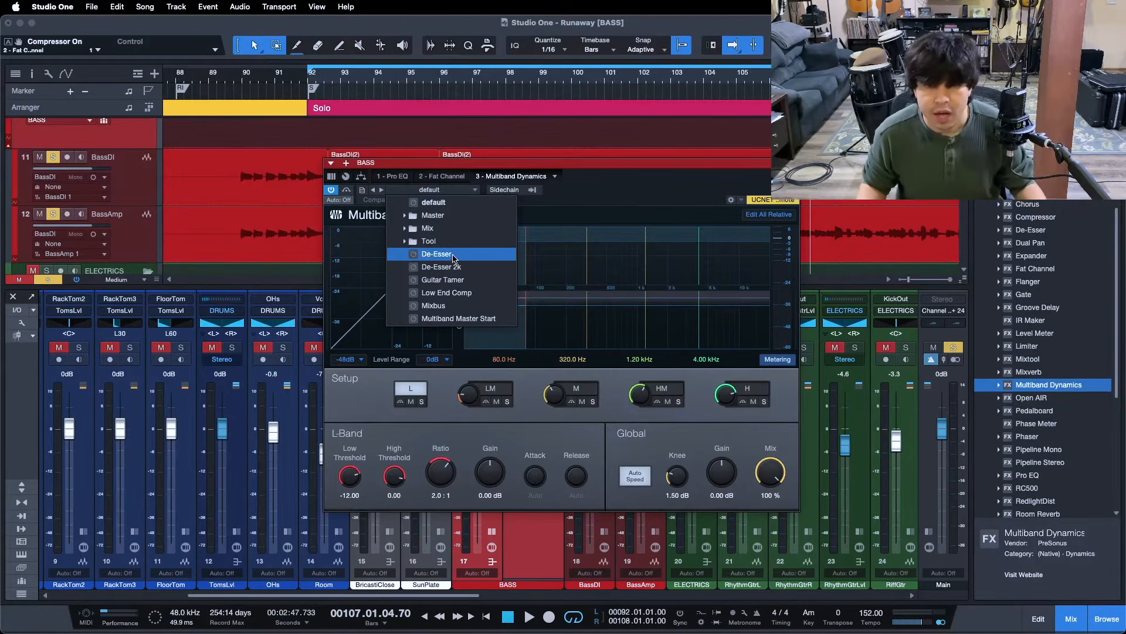
Load the Low End Comp preset and inspect the L and LM bands, noting the low band's 20:1 ratio
left_click(447, 293)
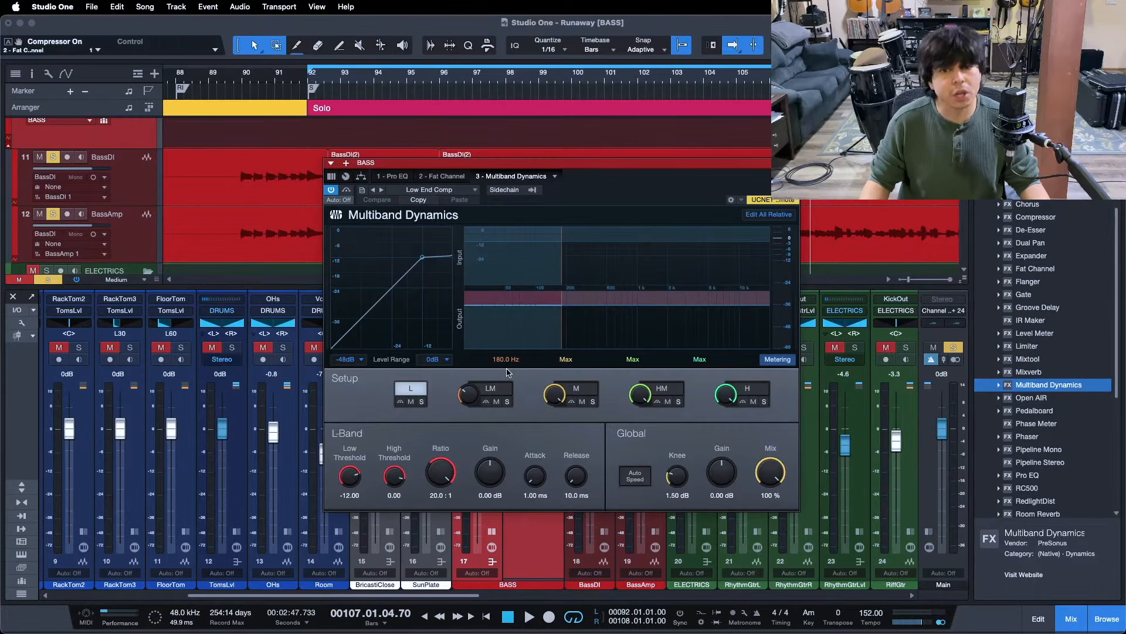
left_click(493, 389)
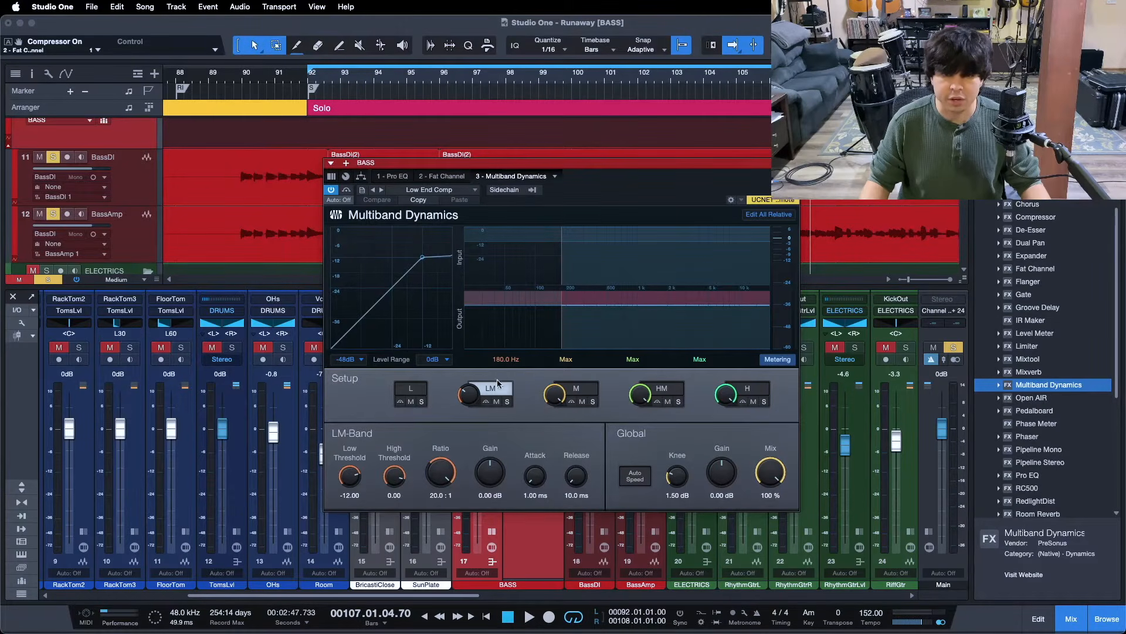
left_click(410, 388)
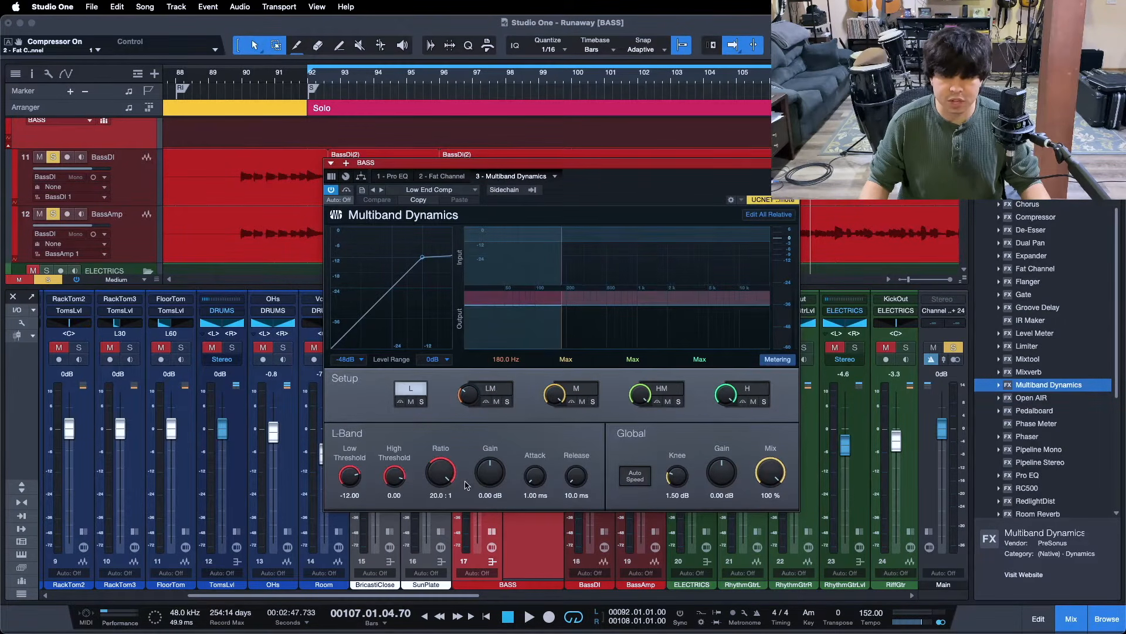
left_click(449, 479)
left_click(504, 392)
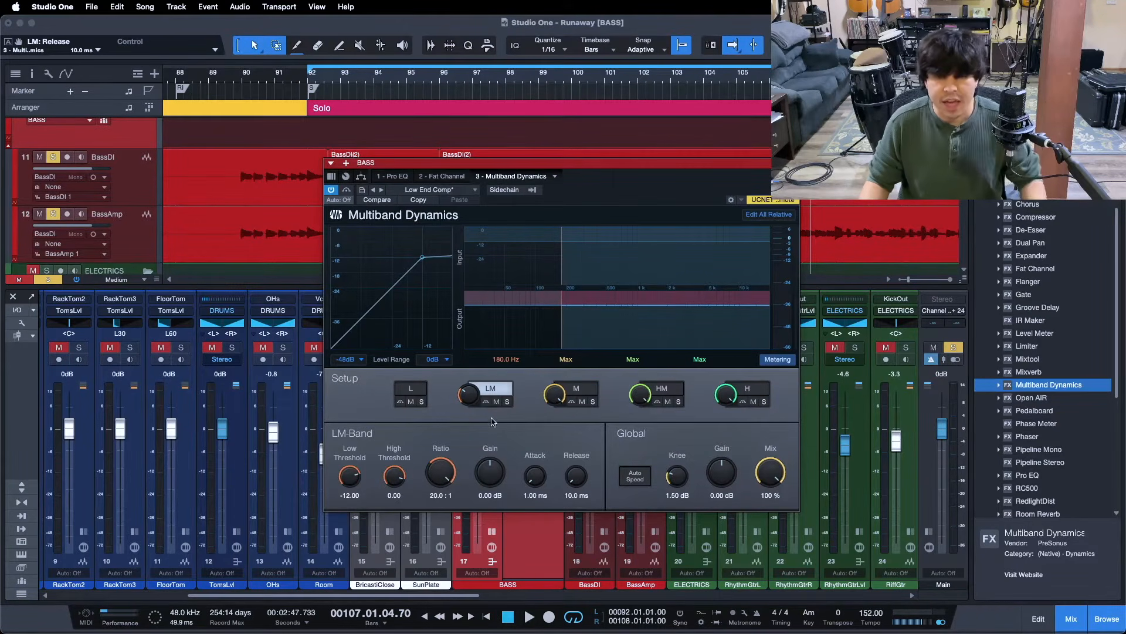
left_click(406, 390)
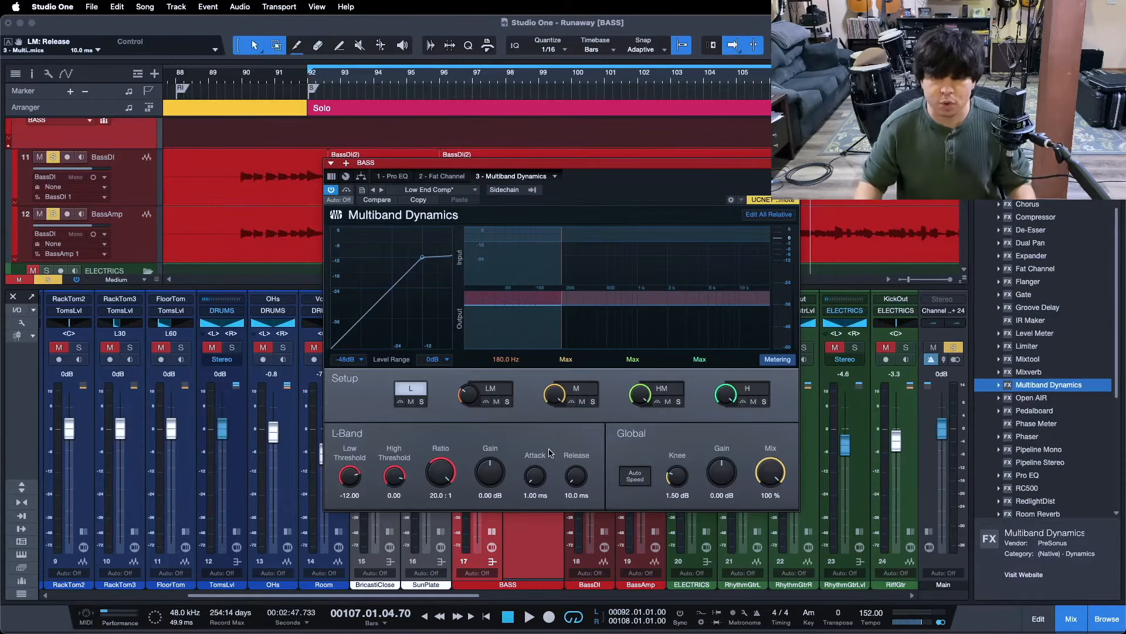
Solo the Multiband low band, play the loop, and lower its low threshold to -13.92 dB
left_click(421, 401)
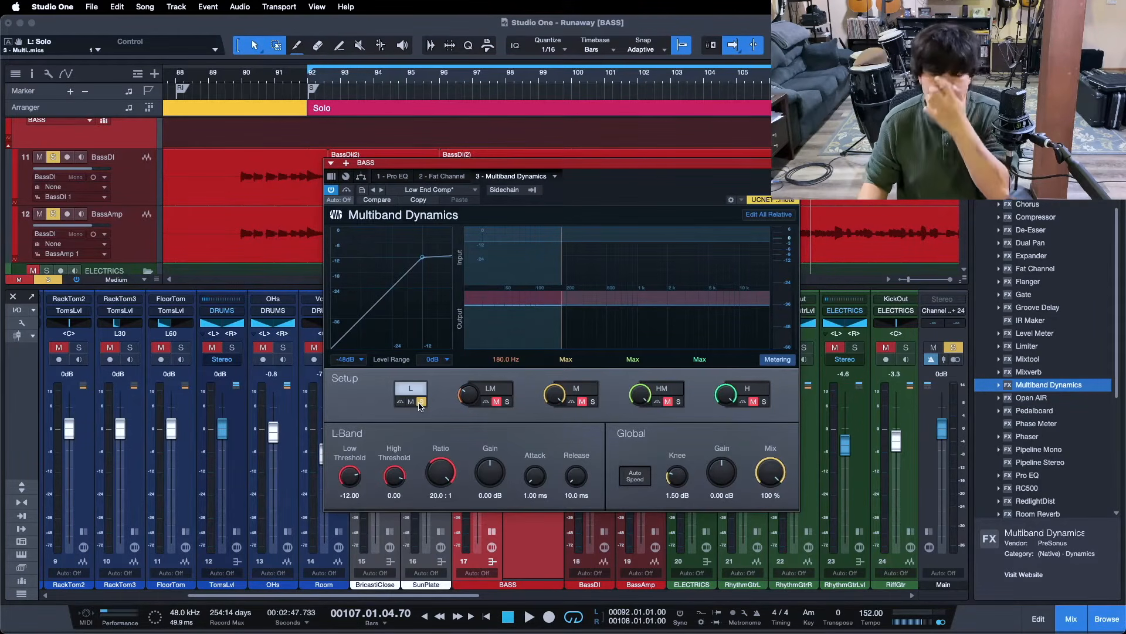
key("KP_1")
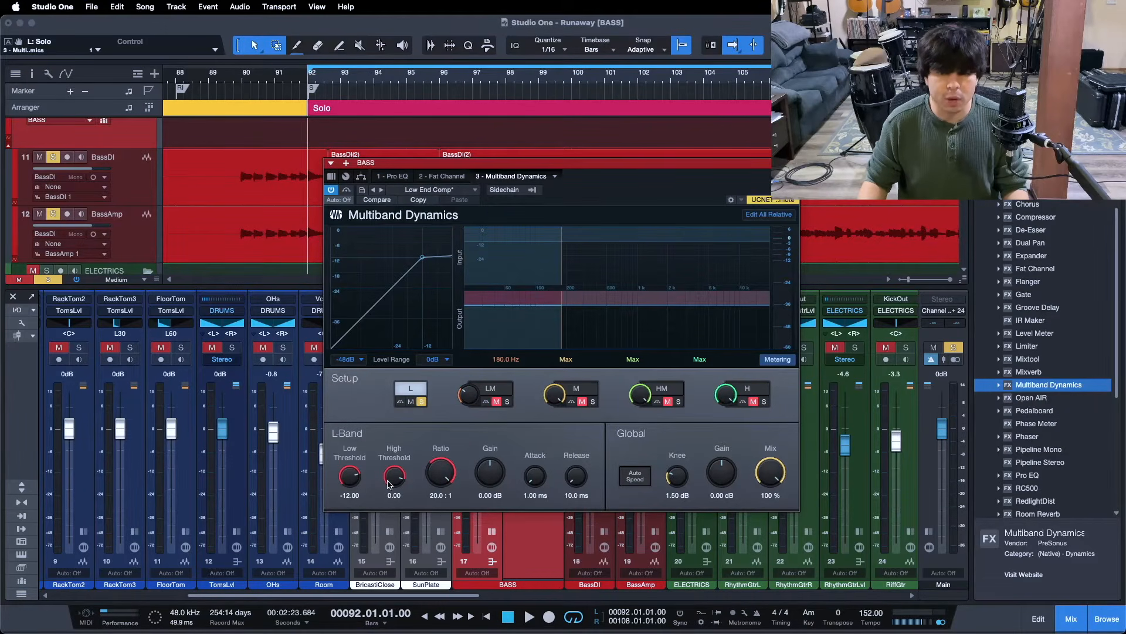
key("space")
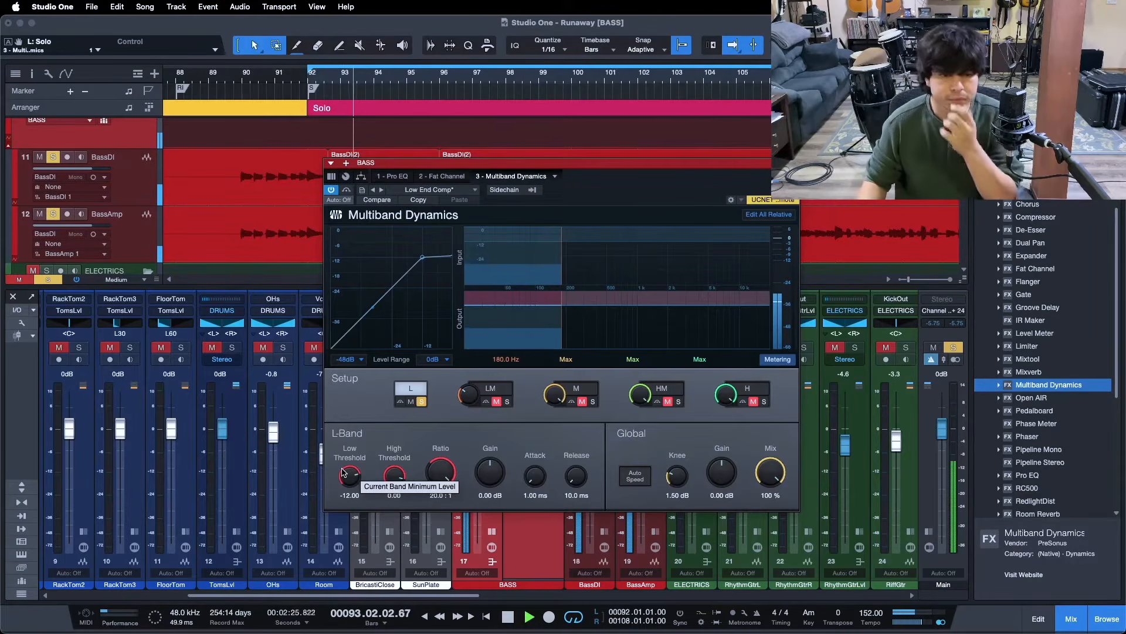
left_click_drag(351, 468, 343, 473)
scroll(344, 472, "down", 9)
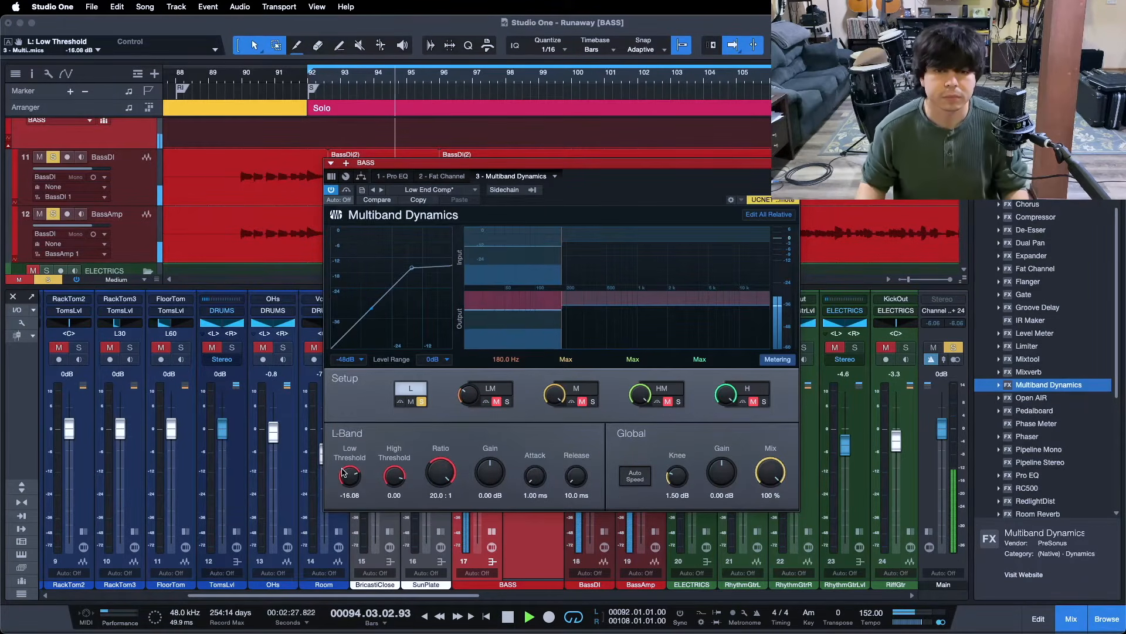
scroll(344, 472, "down", 7)
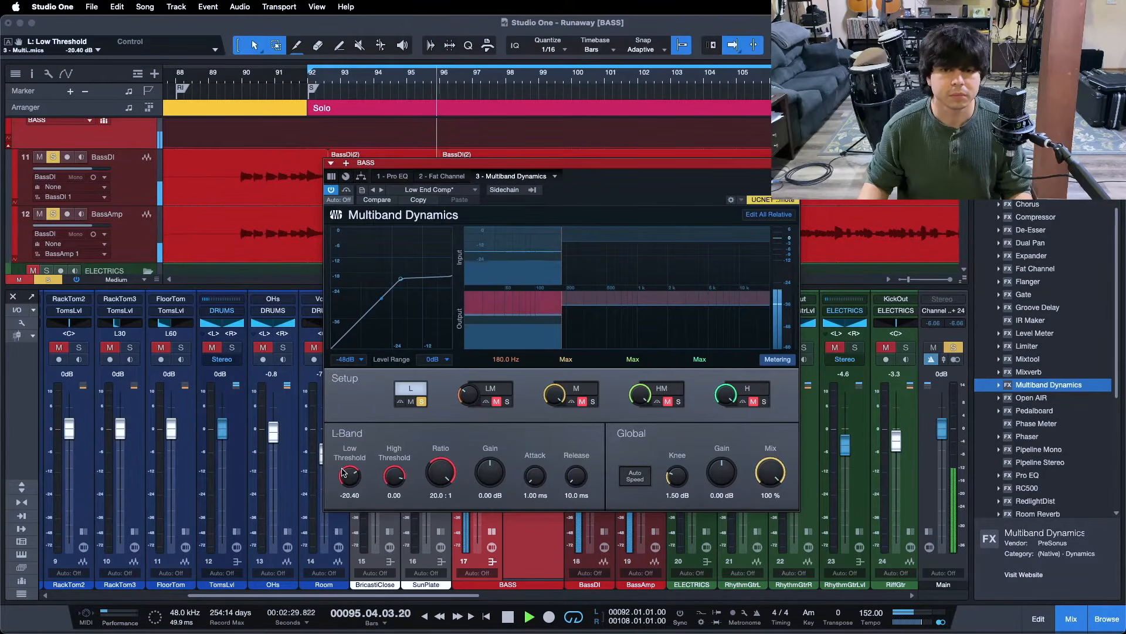
scroll(343, 472, "down", 4)
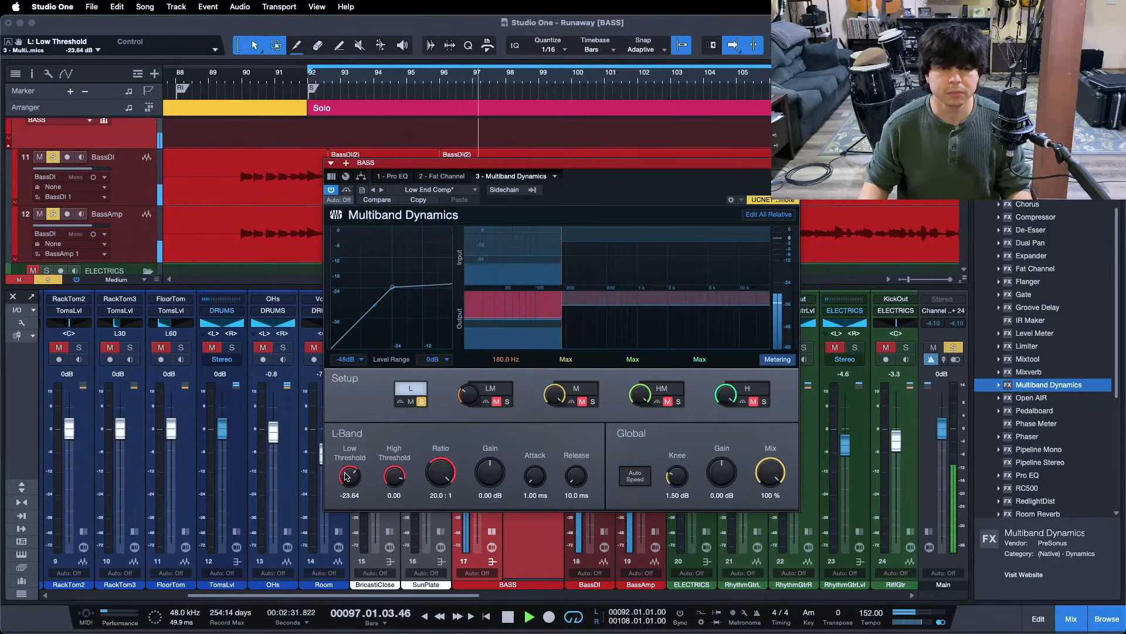
scroll(346, 476, "down", 2)
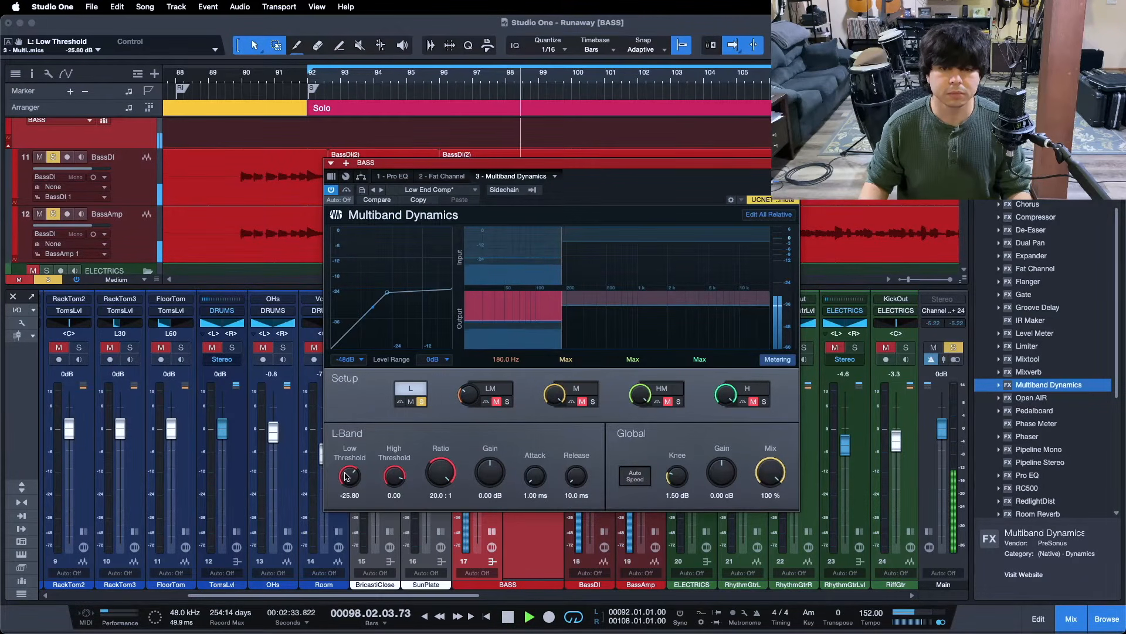
scroll(346, 476, "down", 2)
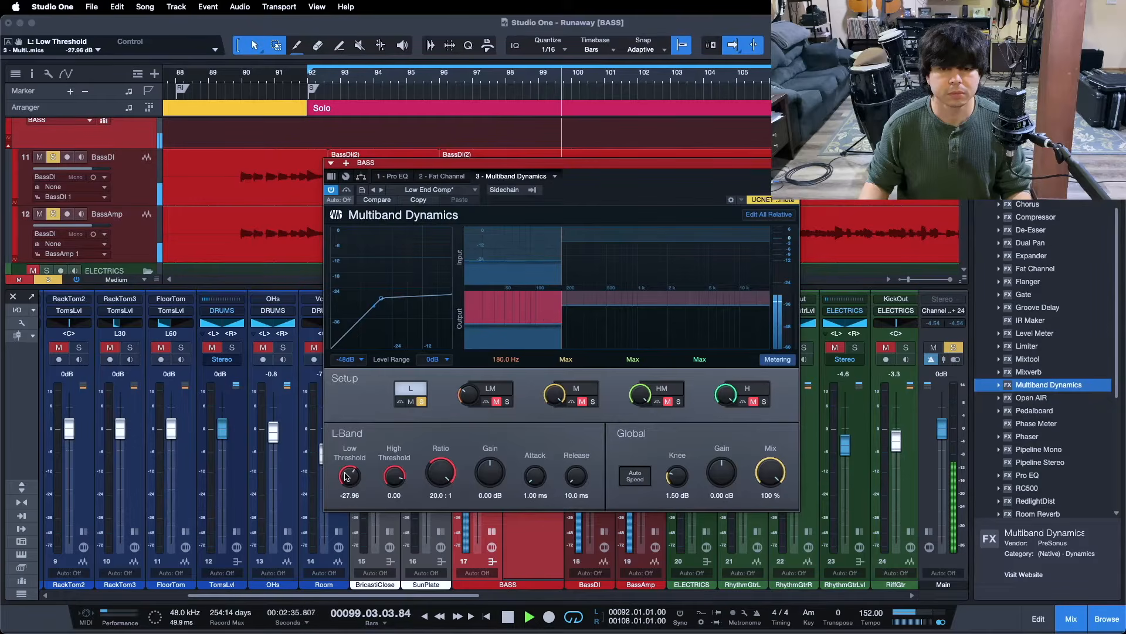
scroll(347, 476, "down", 2)
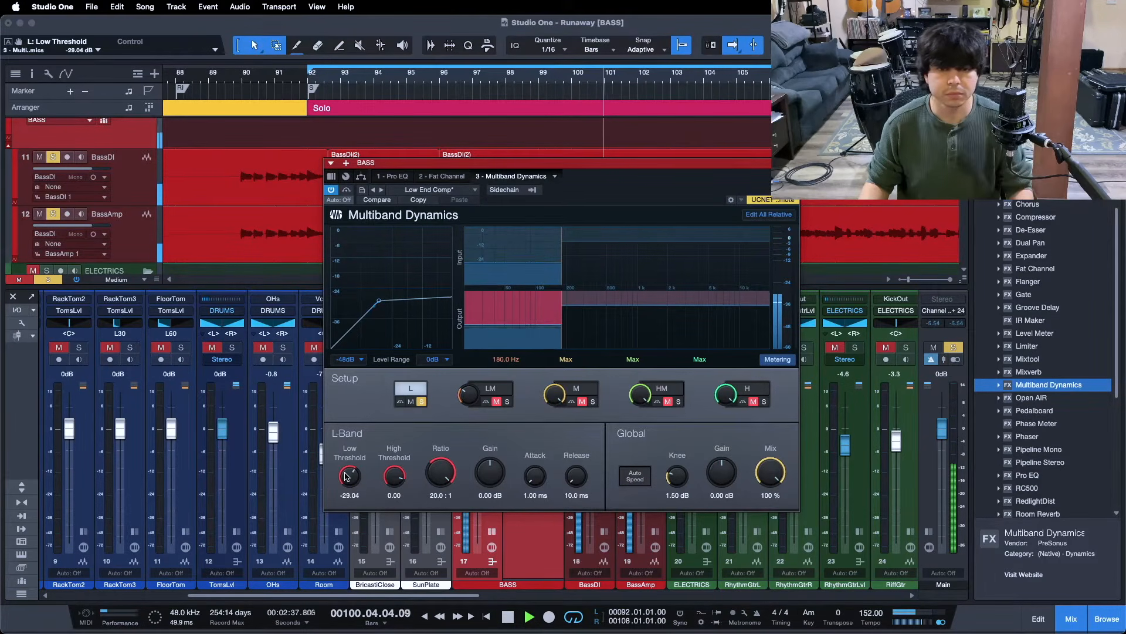
scroll(346, 476, "down", 2)
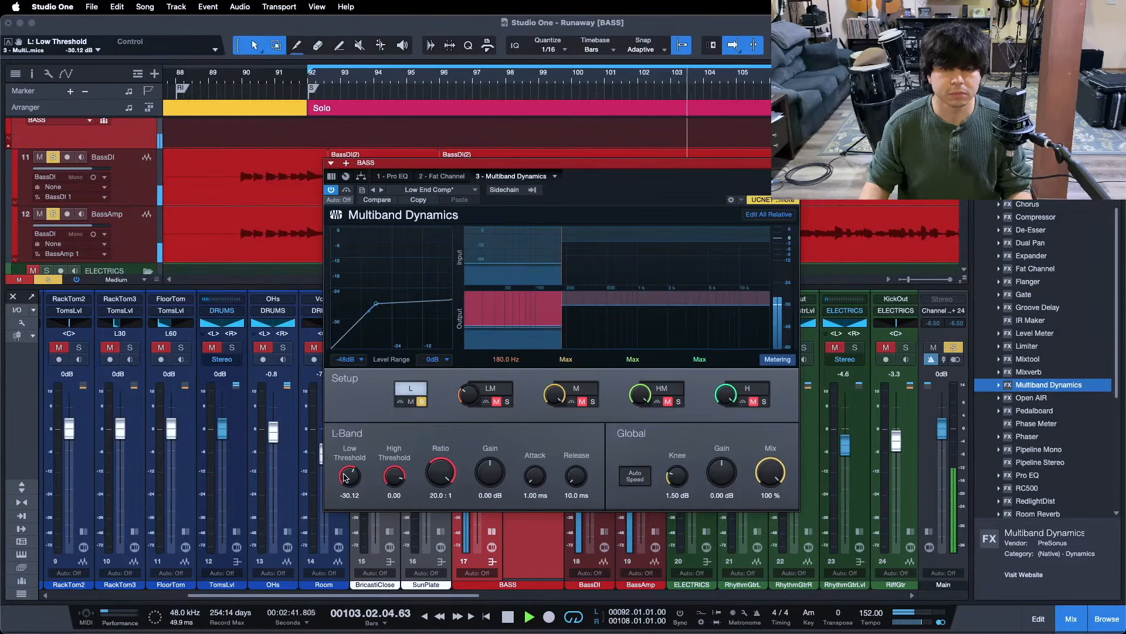
key("KP_1")
scroll(346, 476, "down", 2)
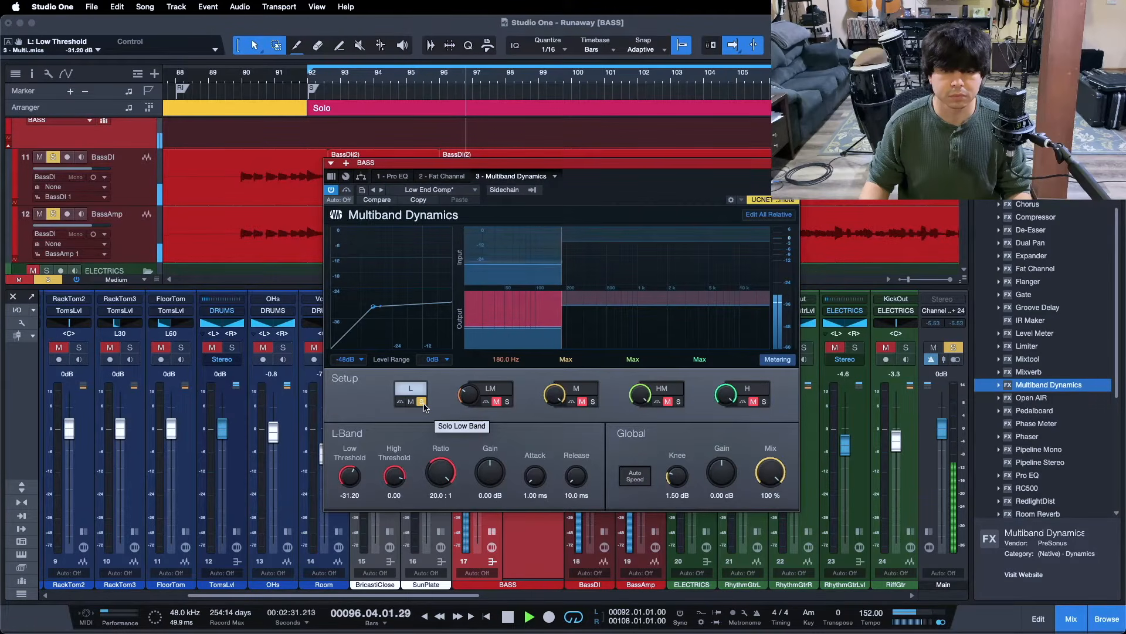
Raise the low band make-up gain to 0.72 dB, compare with its bypass, and stop playback
left_click_drag(490, 472, 490, 470)
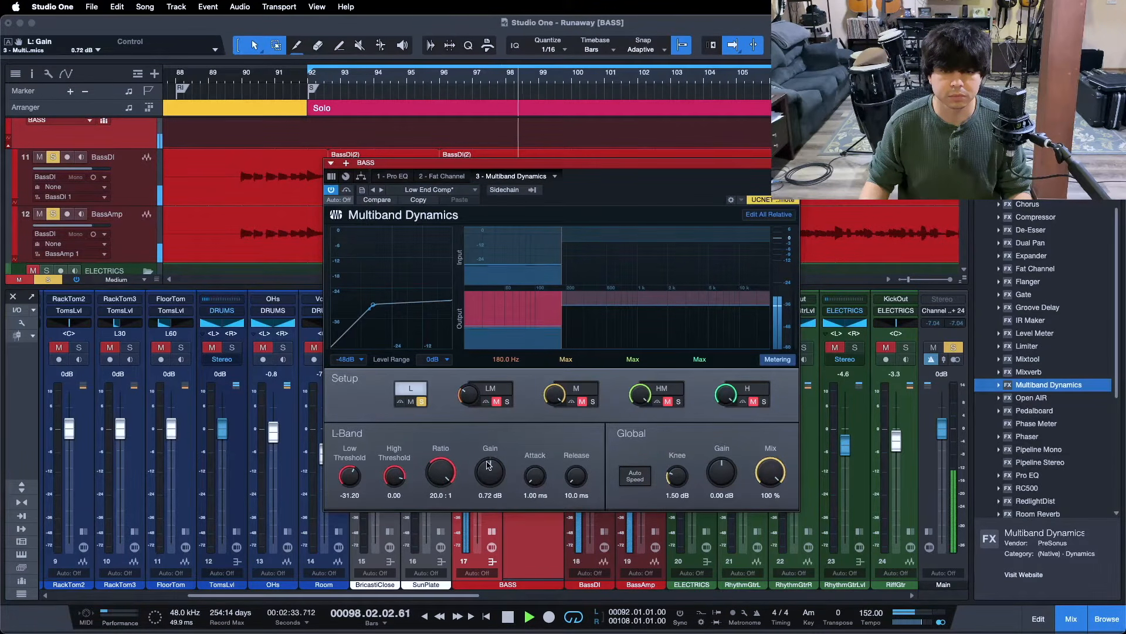
left_click(402, 404)
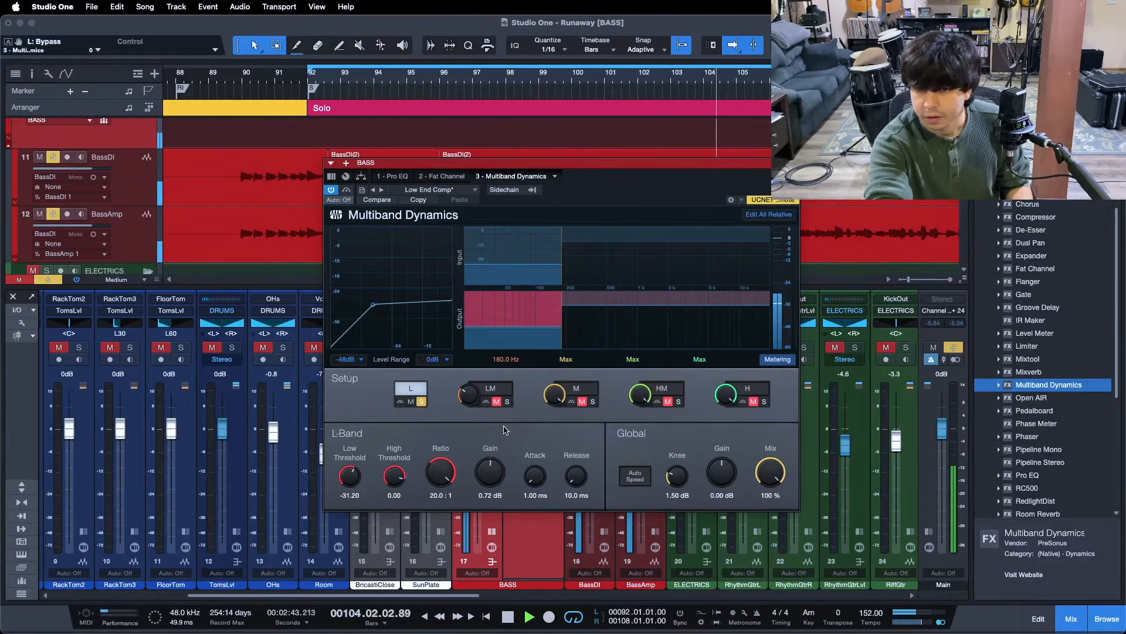
key("space")
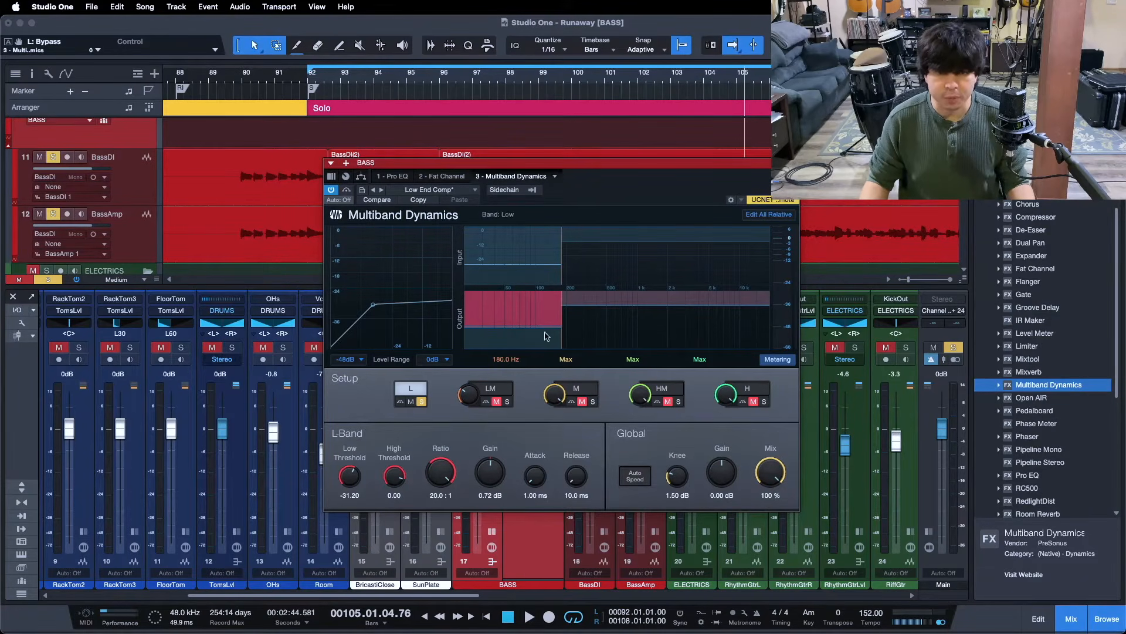
Unsolo the low band, select and solo the low-mid band, and start playback
left_click(421, 403)
left_click(498, 393)
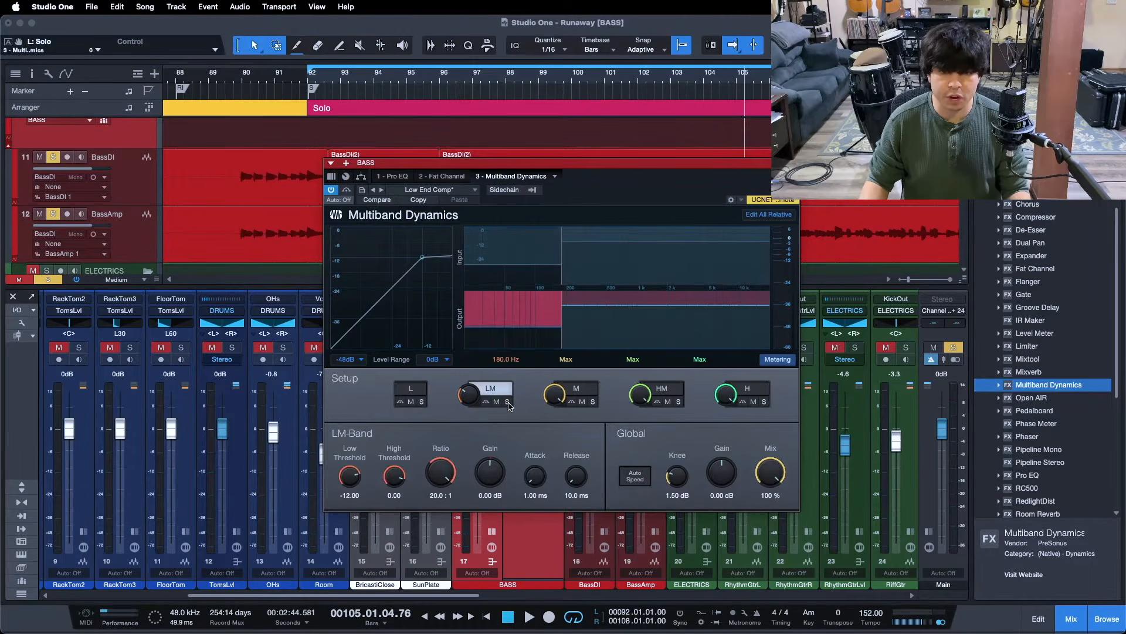
left_click(508, 402)
key("space")
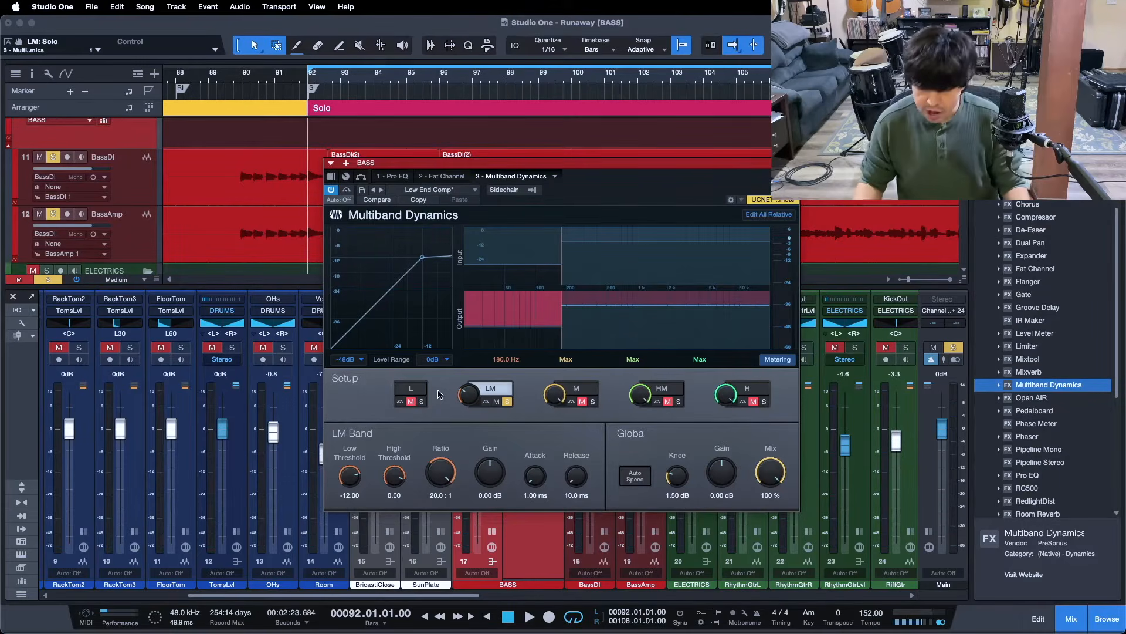
key("space")
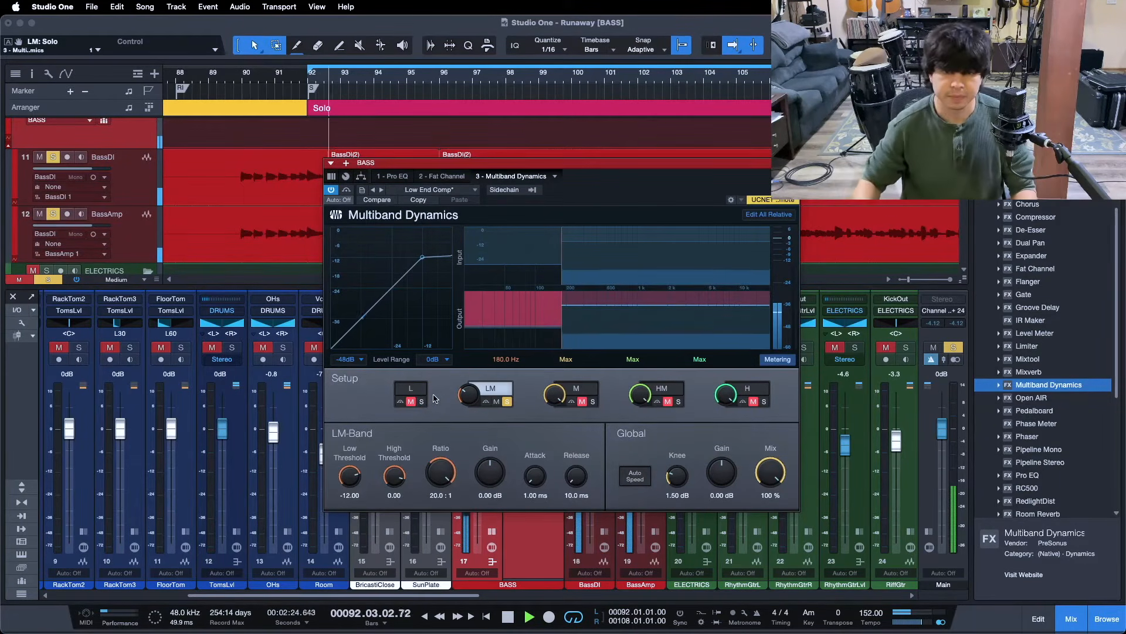
Lower the low-mid band's low threshold from -12 dB to -30.12 dB
left_click_drag(343, 476, 348, 475)
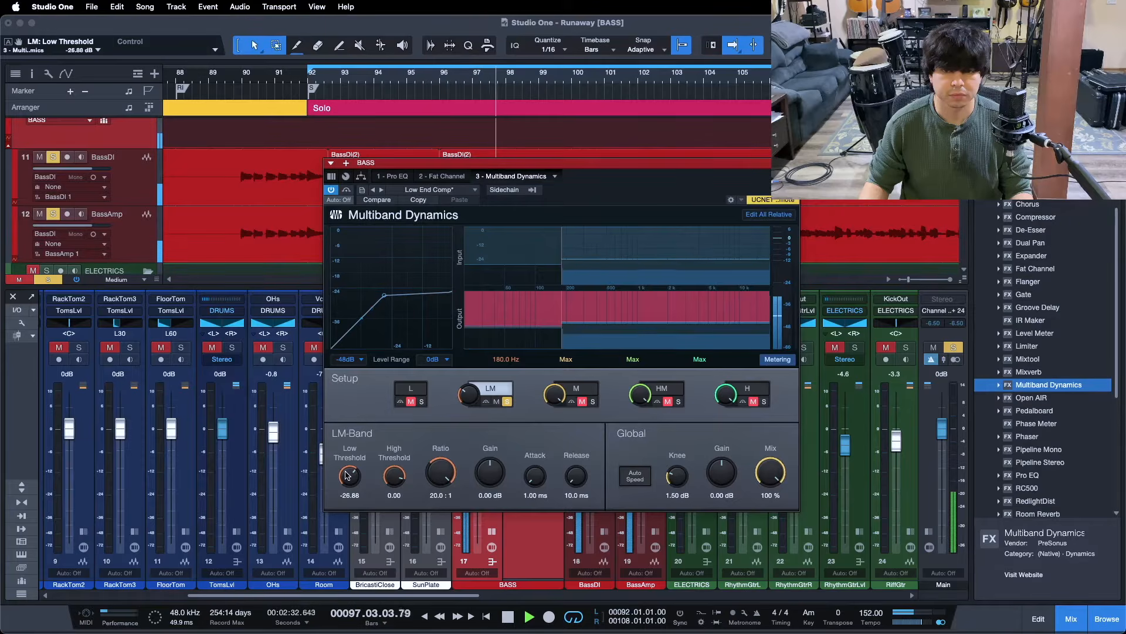
scroll(347, 475, "down", 1)
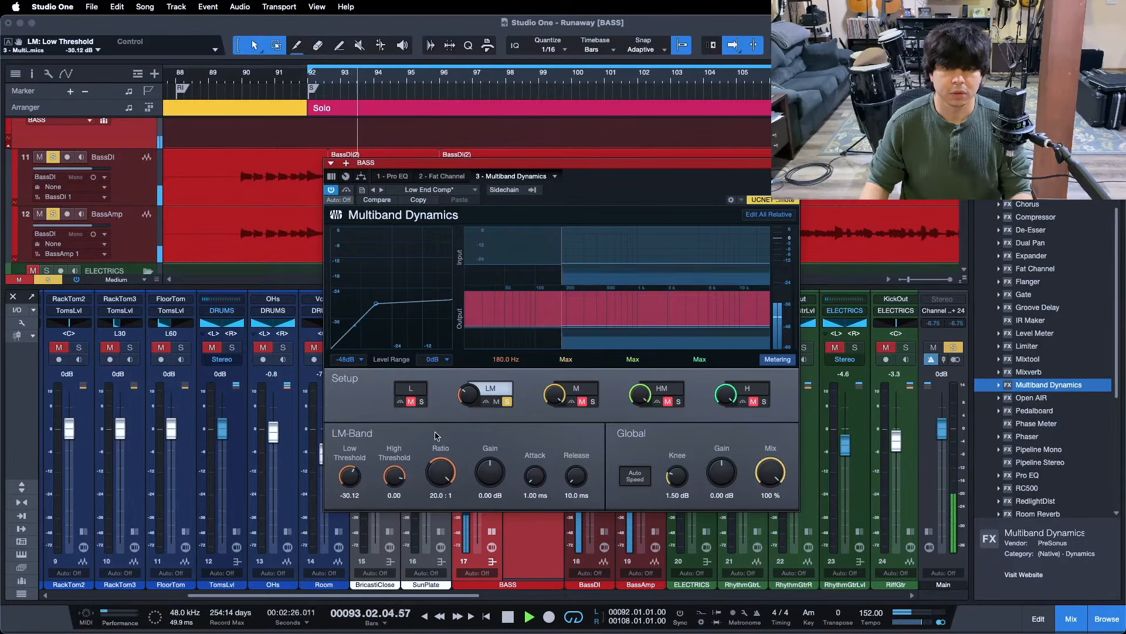
left_click(418, 393)
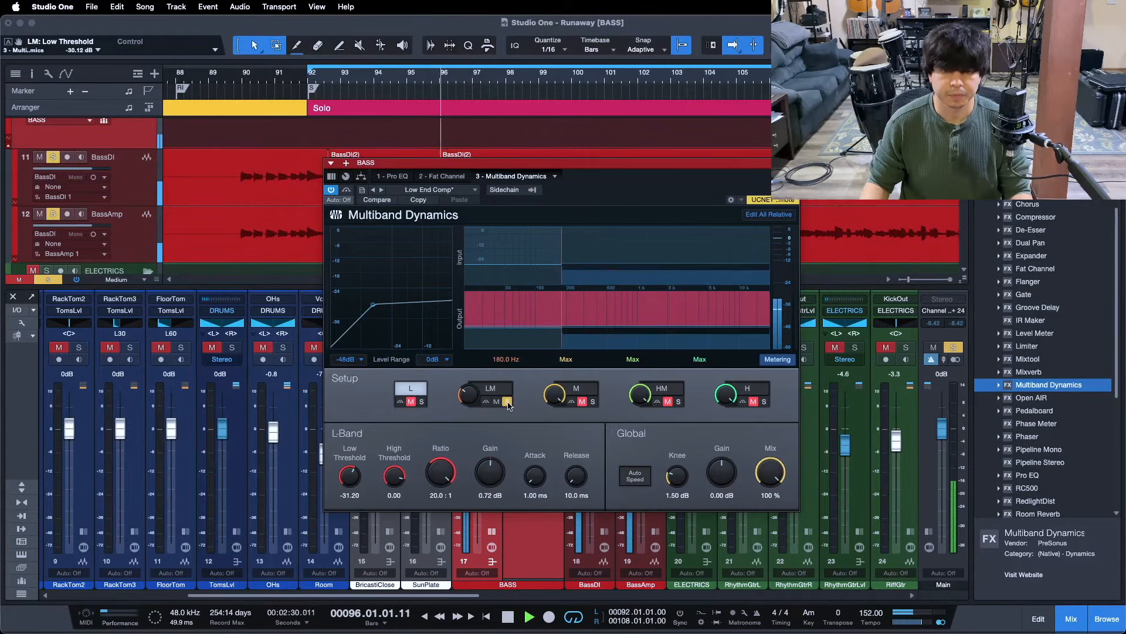
Unsolo the low-mid band, set its Low Threshold to -31.20 dB and stop playback
left_click(508, 402)
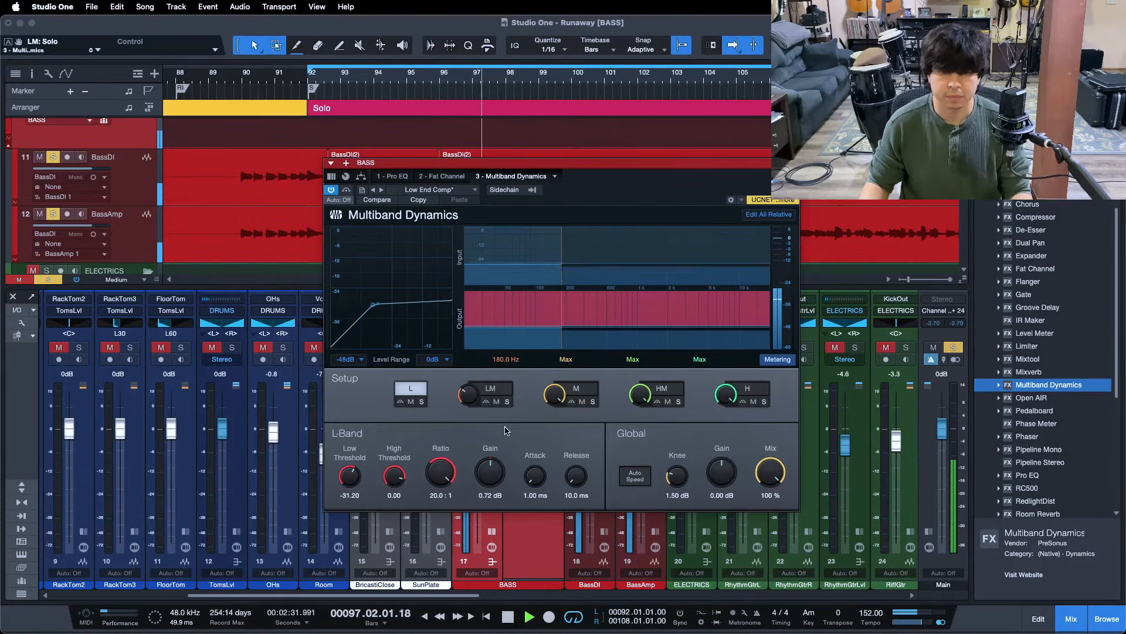
left_click(491, 389)
left_click_drag(350, 472, 354, 477)
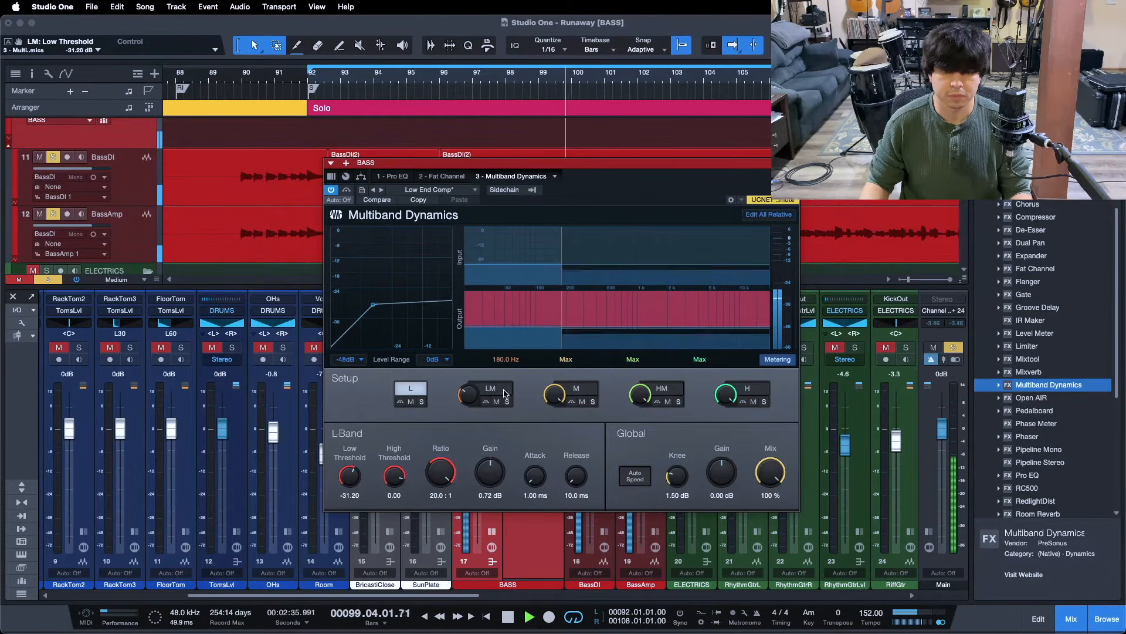
key("space")
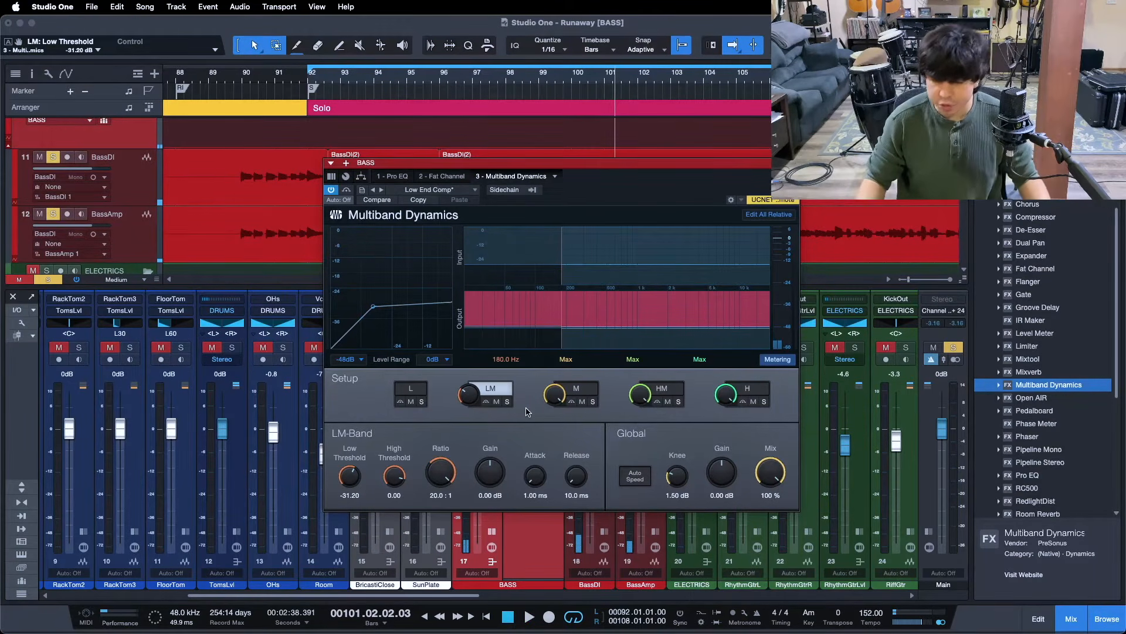
Compare with the low band's threshold, close Multiband Dynamics and return to the loop start
left_click(421, 392)
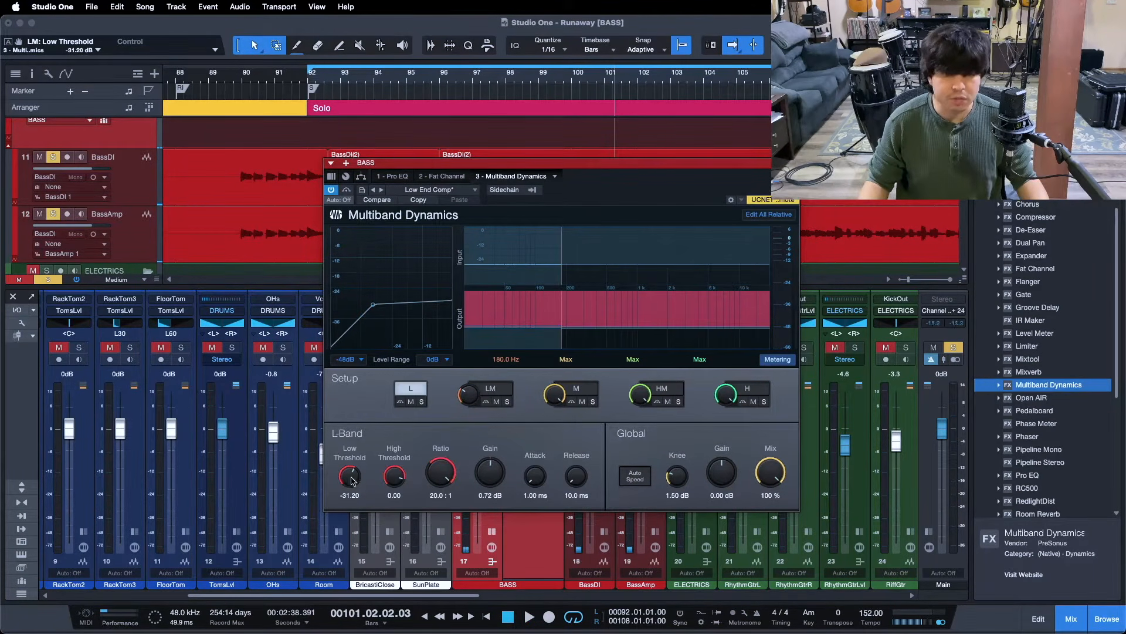
left_click(494, 388)
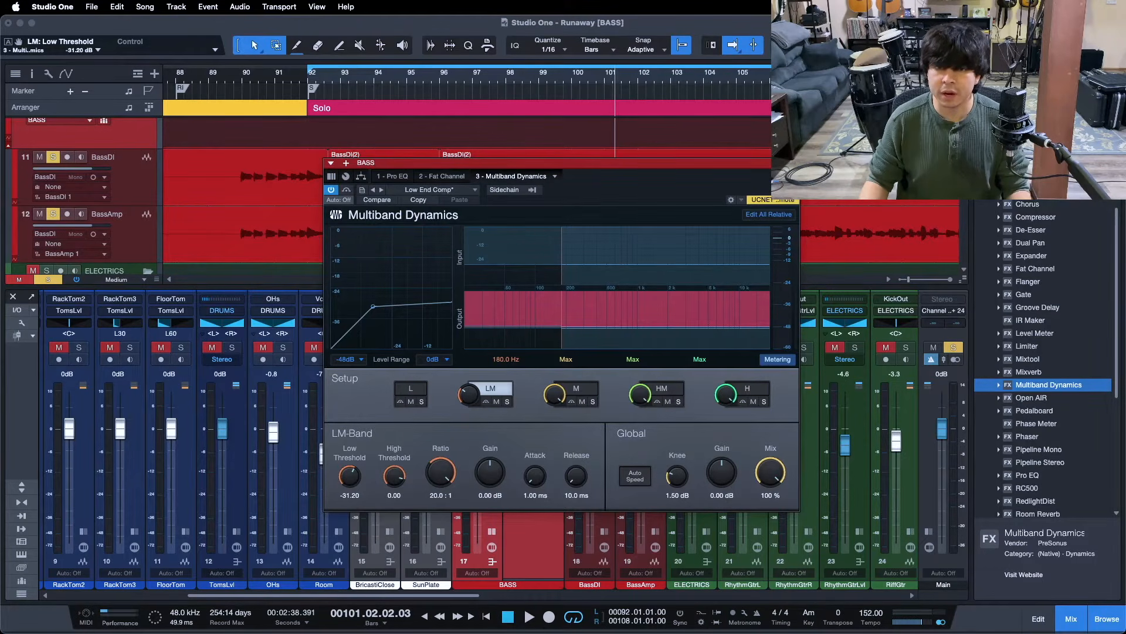
left_click(792, 163)
key("KP_0")
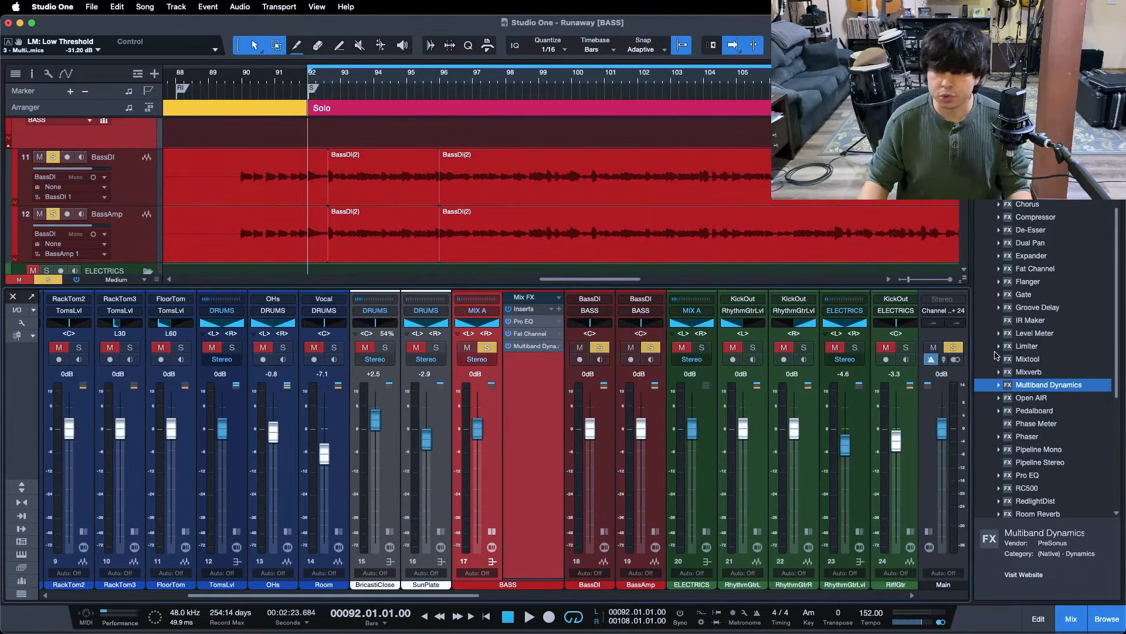
Add a Pro EQ as the BASS bus's fourth insert and boost its low band 8.64 dB at 80 Hz
left_click_drag(1028, 476, 530, 382)
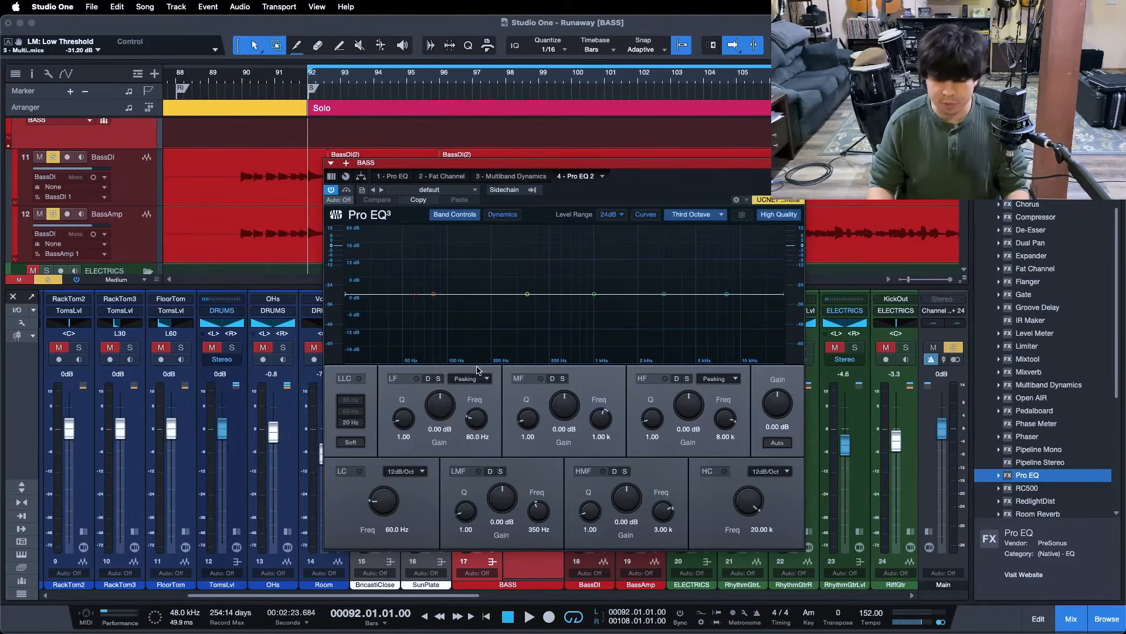
key("space")
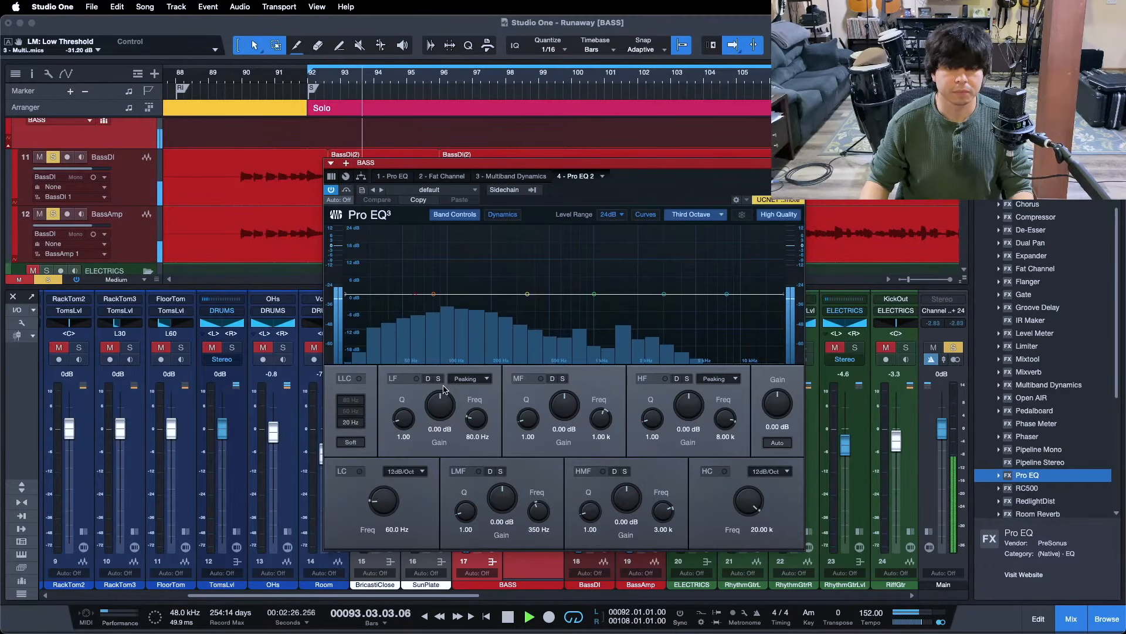
left_click_drag(436, 415, 436, 409)
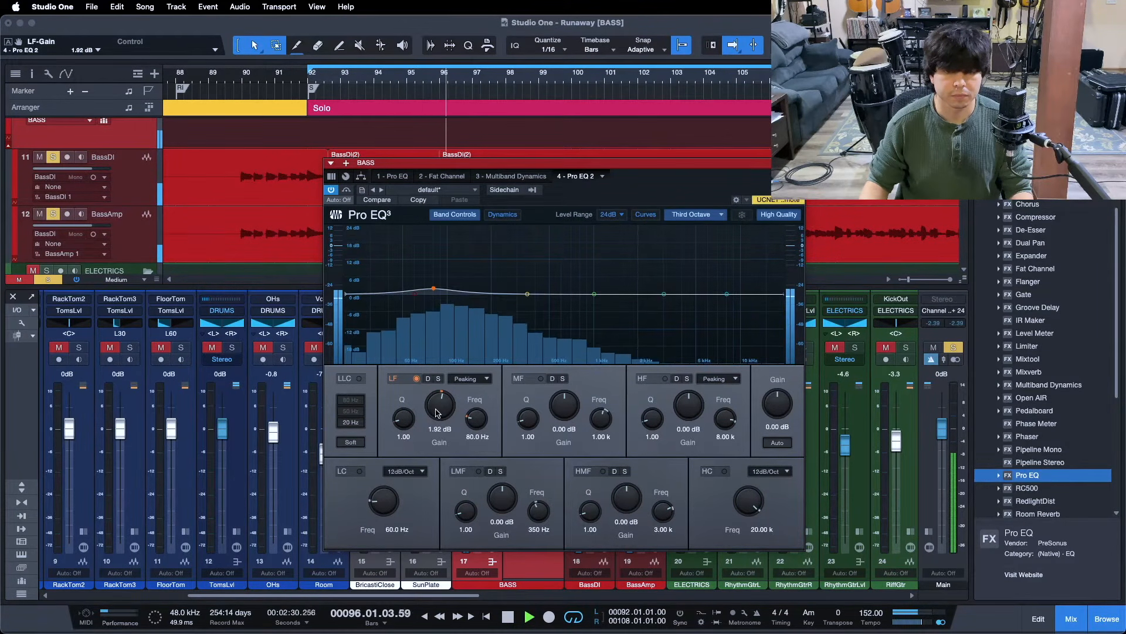
scroll(436, 413, "up", 4)
scroll(435, 413, "up", 5)
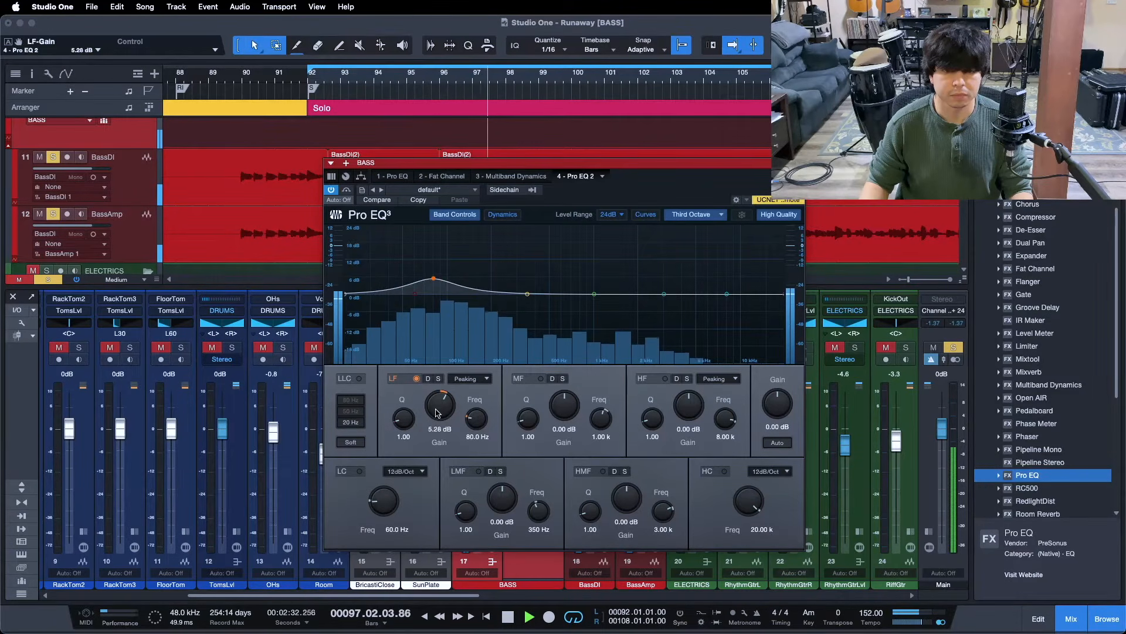
A/B the 80 Hz boost by switching the low band off and on, replaying from the loop start
left_click_drag(402, 163, 577, 155)
scroll(608, 399, "up", 3)
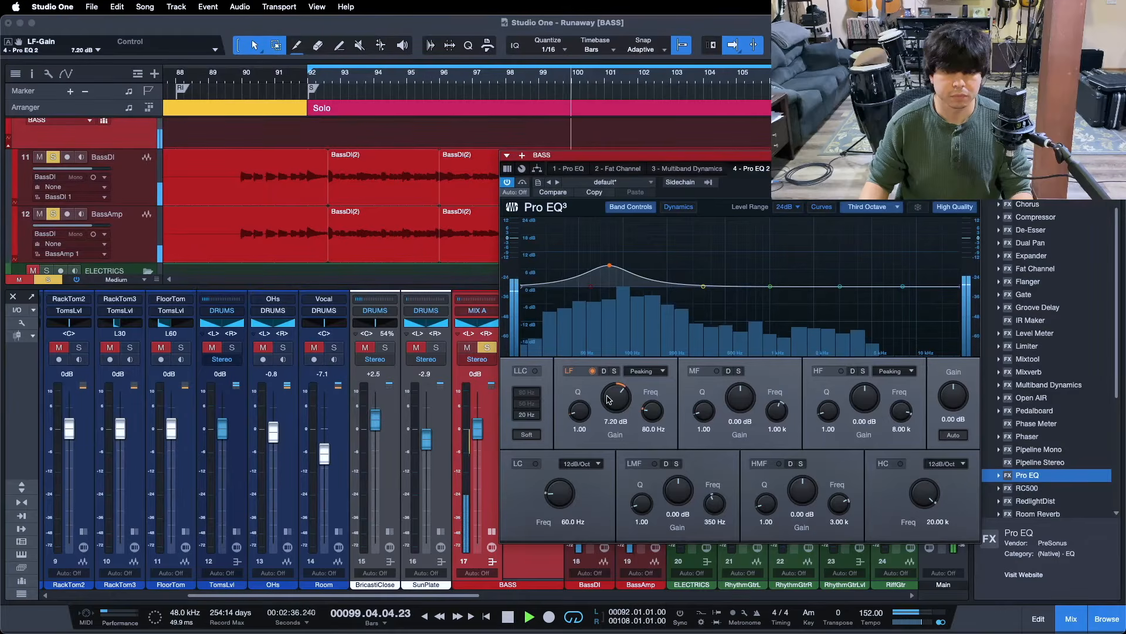
scroll(608, 399, "up", 1)
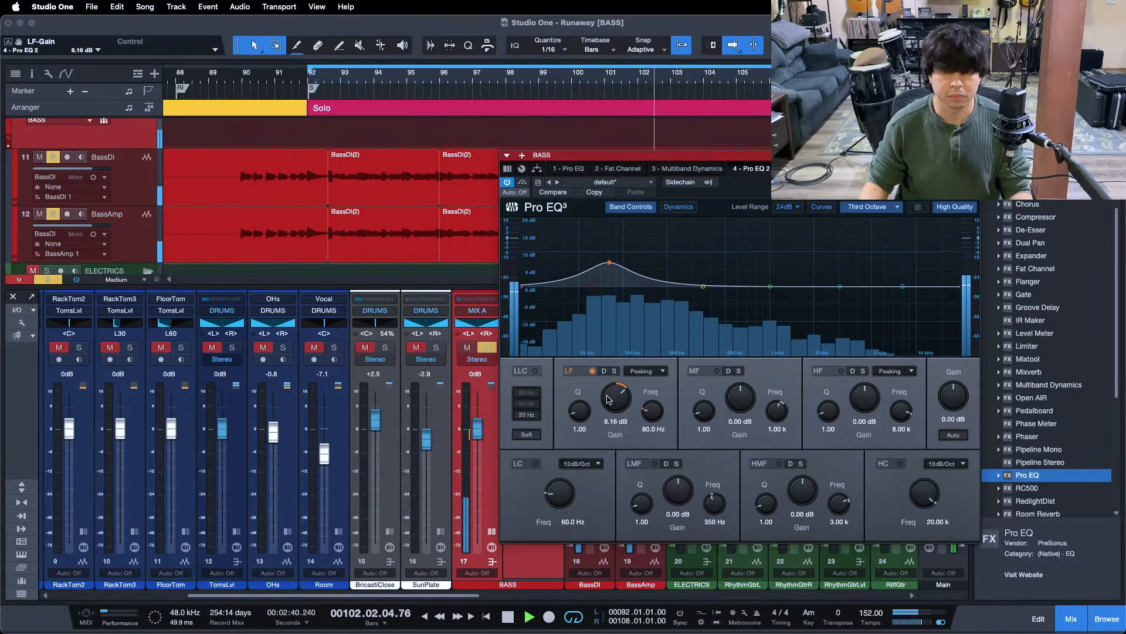
left_click(592, 371)
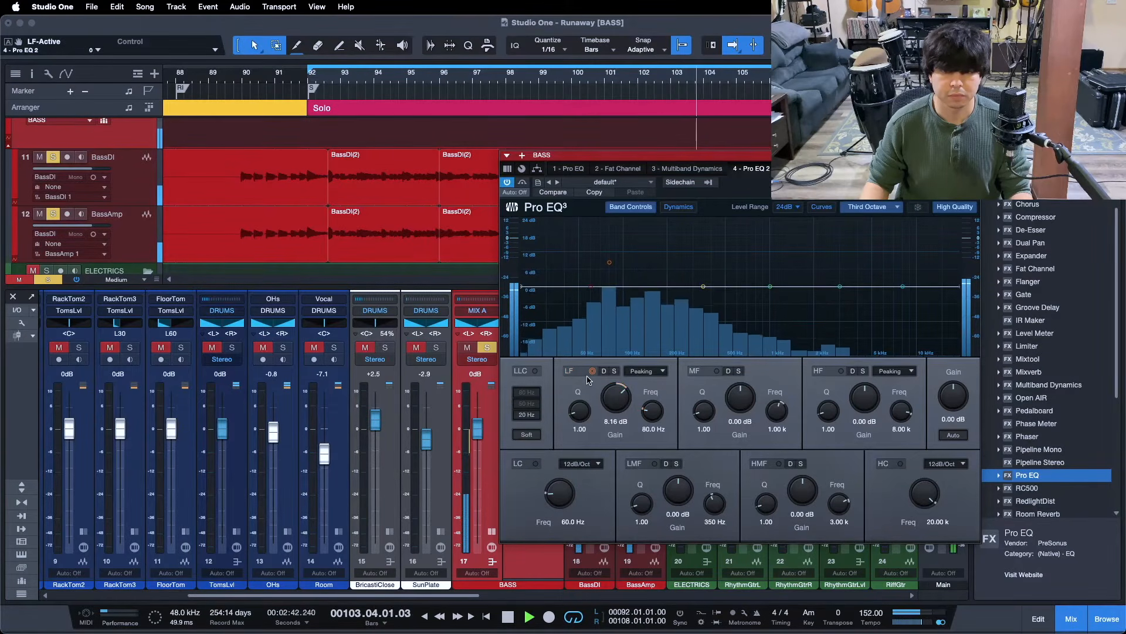
left_click(592, 371)
scroll(616, 398, "up", 1)
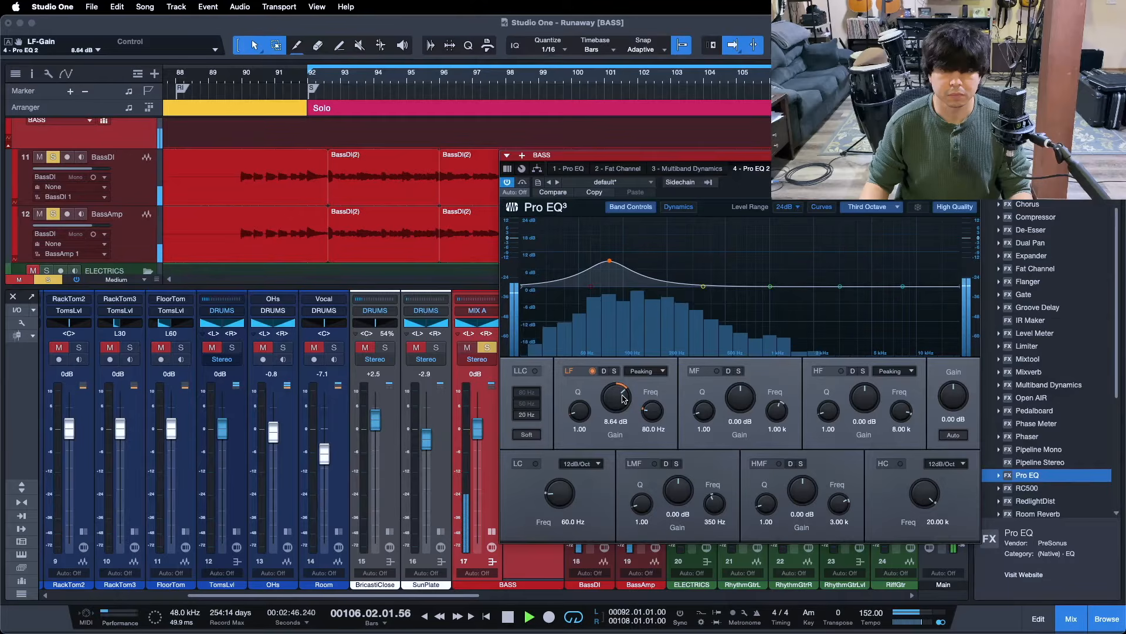
key("KP_1")
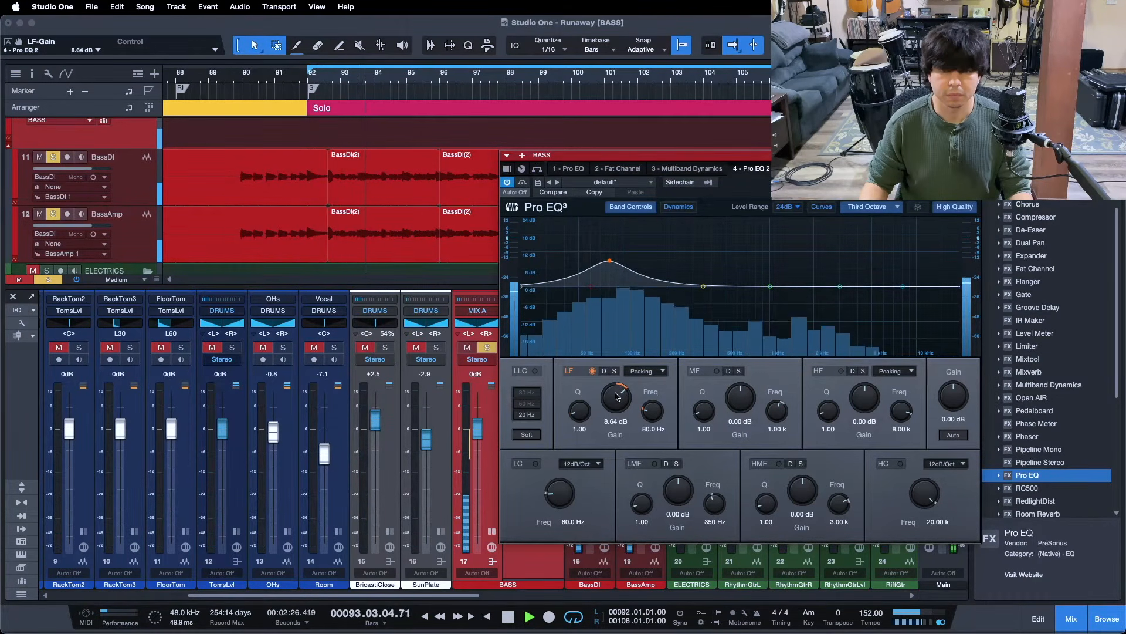
left_click_drag(869, 183, 744, 192)
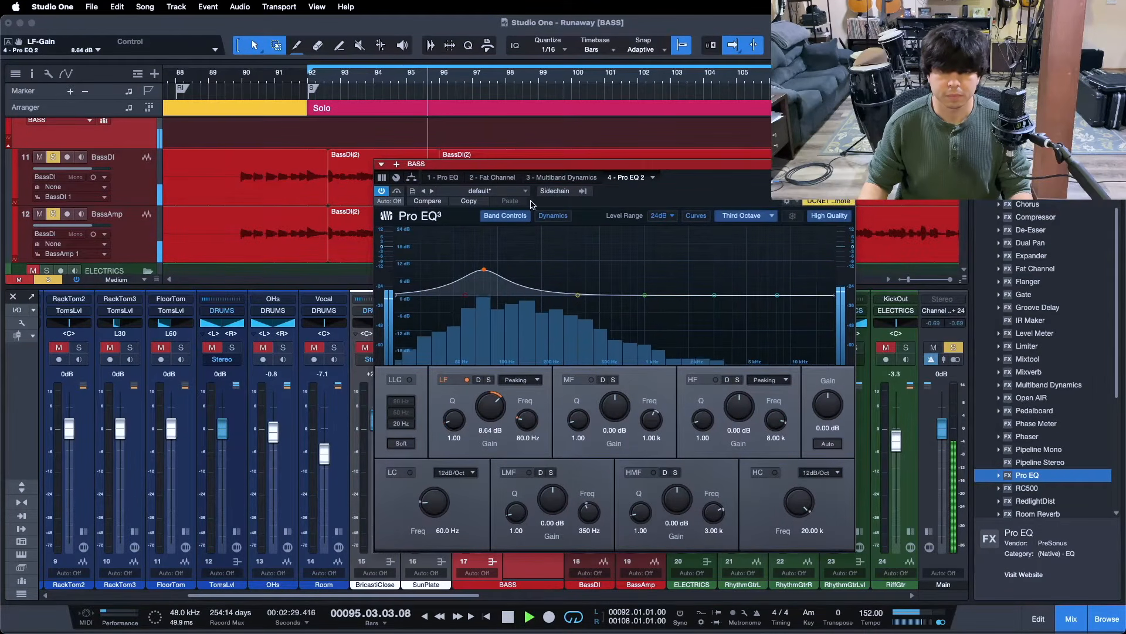
Compare the second Pro EQ bypassed versus active, then toggle its low band off and on
left_click(396, 193)
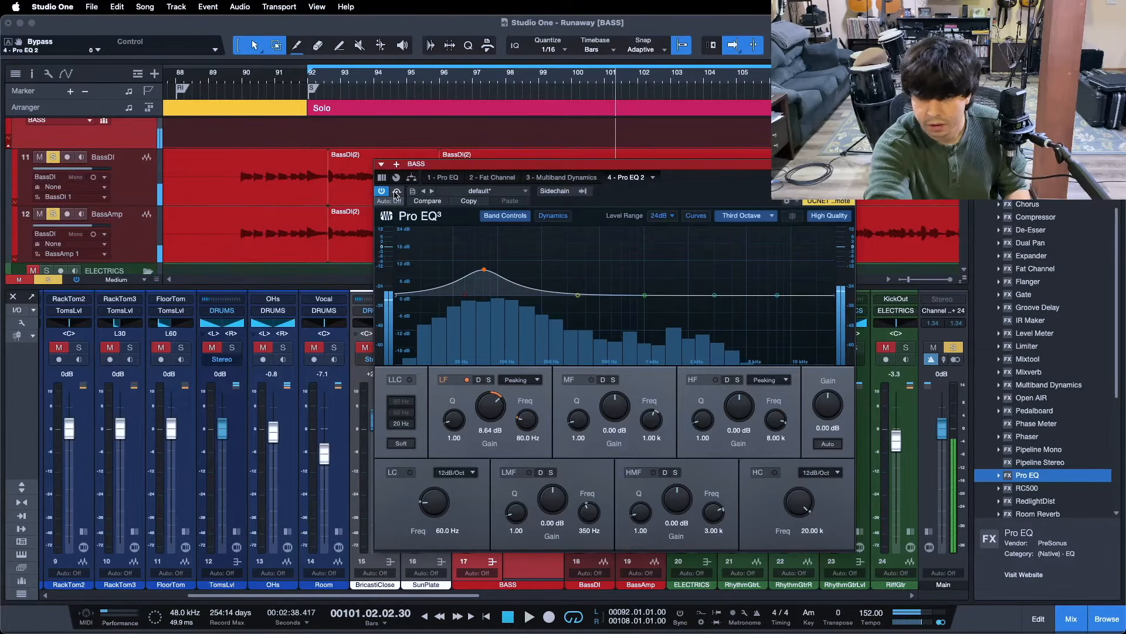
key("space")
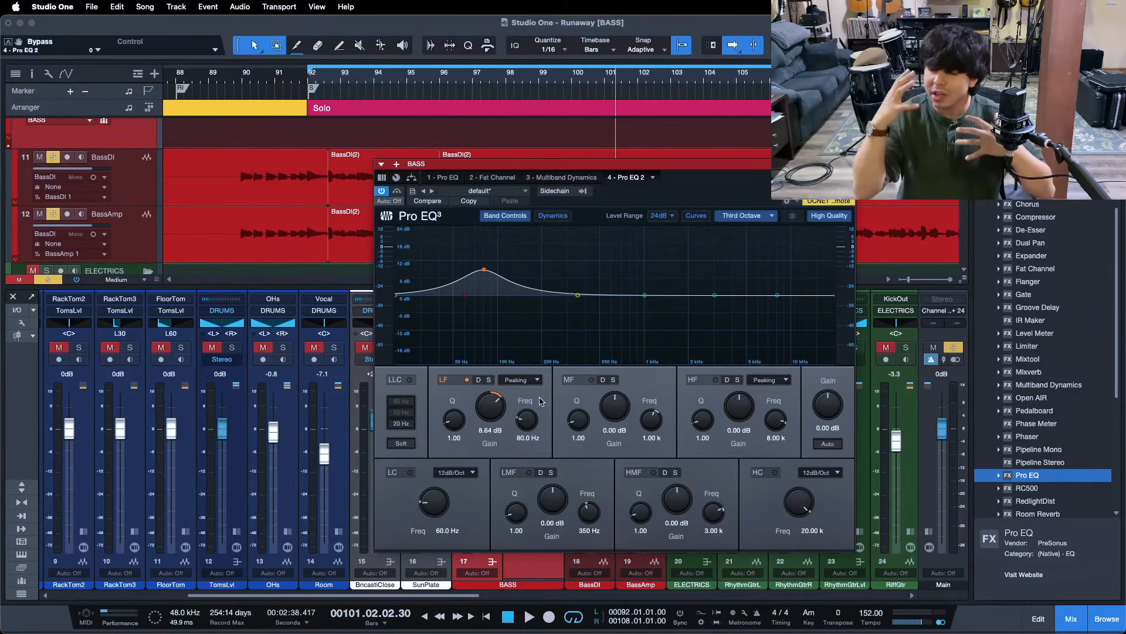
key("KP_1")
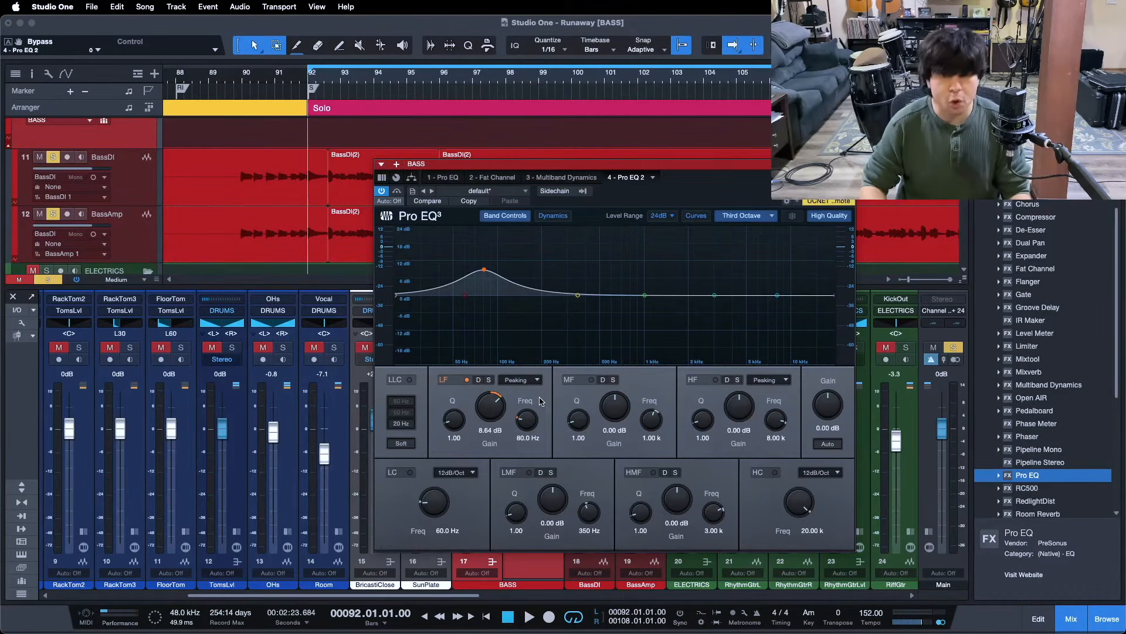
left_click(467, 380)
left_click(467, 381)
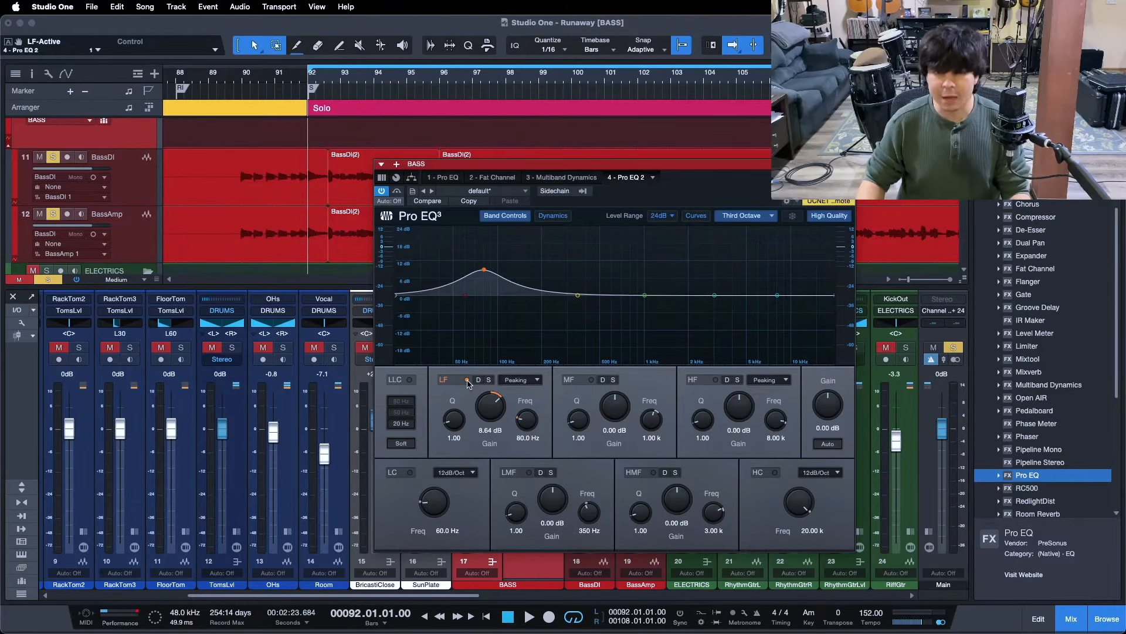
Replay and A/B the low band again, nudge the 80 Hz boost up slightly, then stop
key("space")
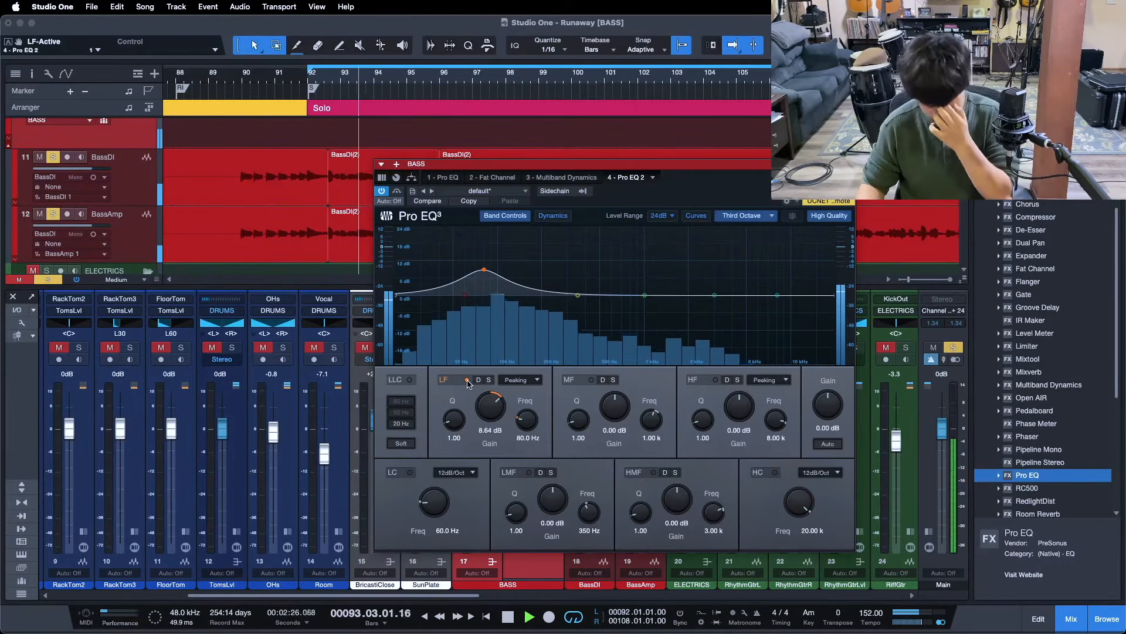
left_click(468, 381)
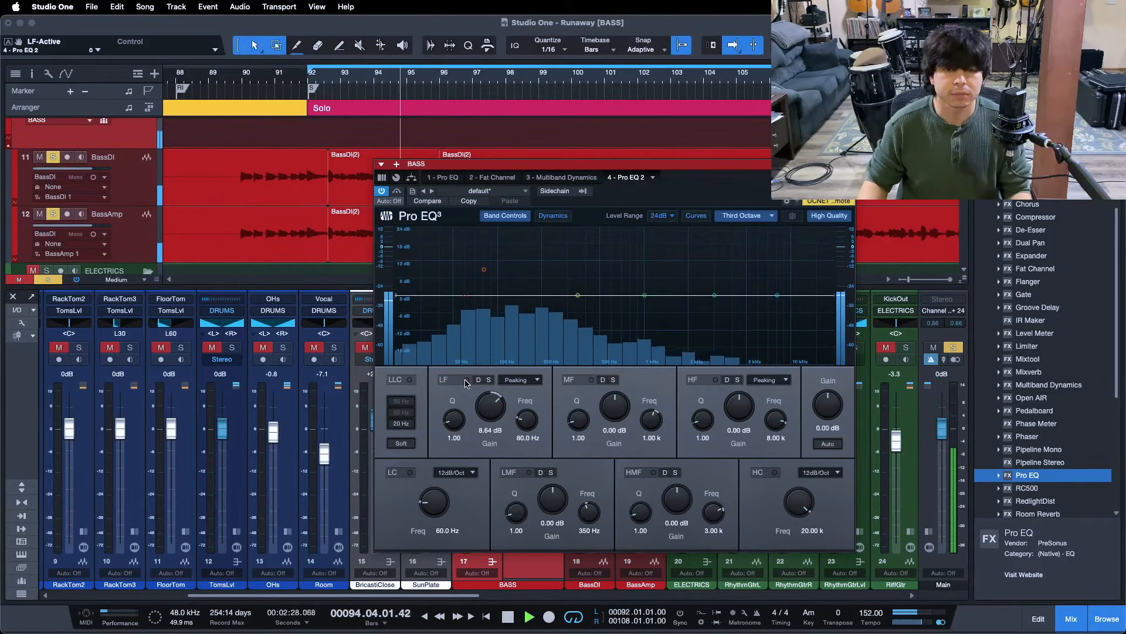
left_click(466, 379)
left_click_drag(490, 408, 490, 403)
scroll(490, 404, "down", 1)
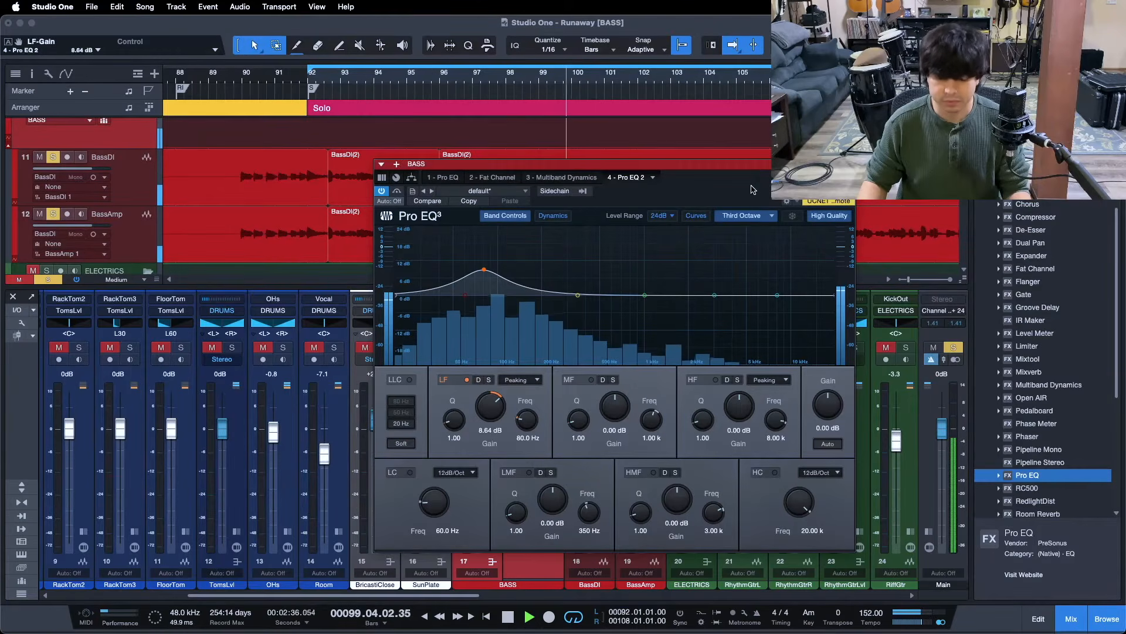
key("space")
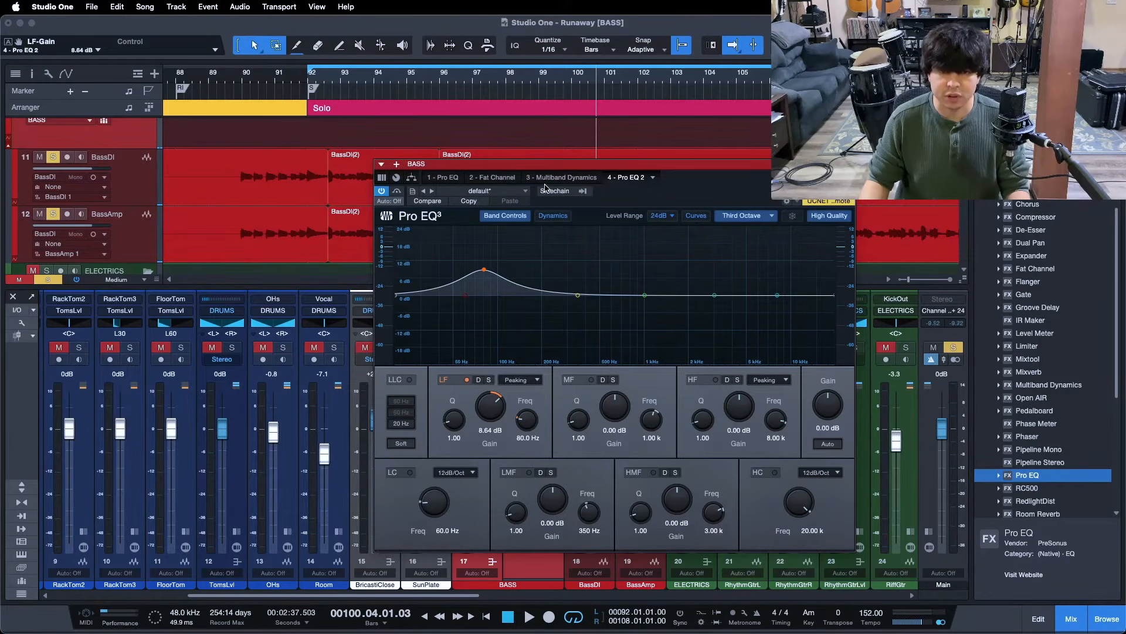
Flip between '1 - Pro EQ' and '4 - Pro EQ 2', end on Pro EQ, and replay from the loop start
left_click(443, 178)
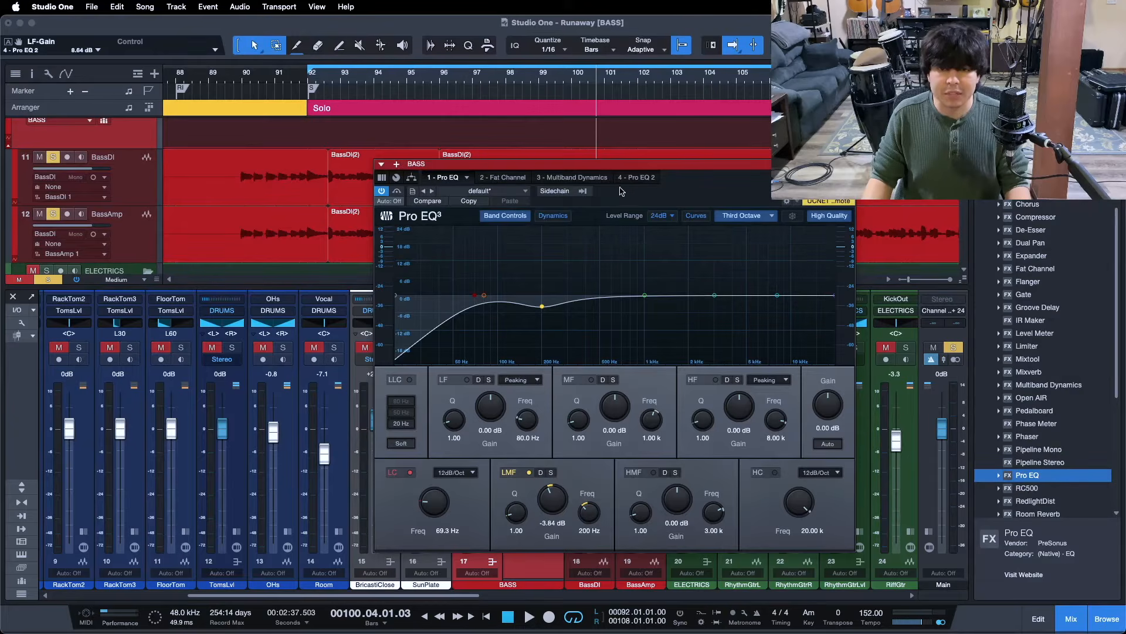
left_click(636, 179)
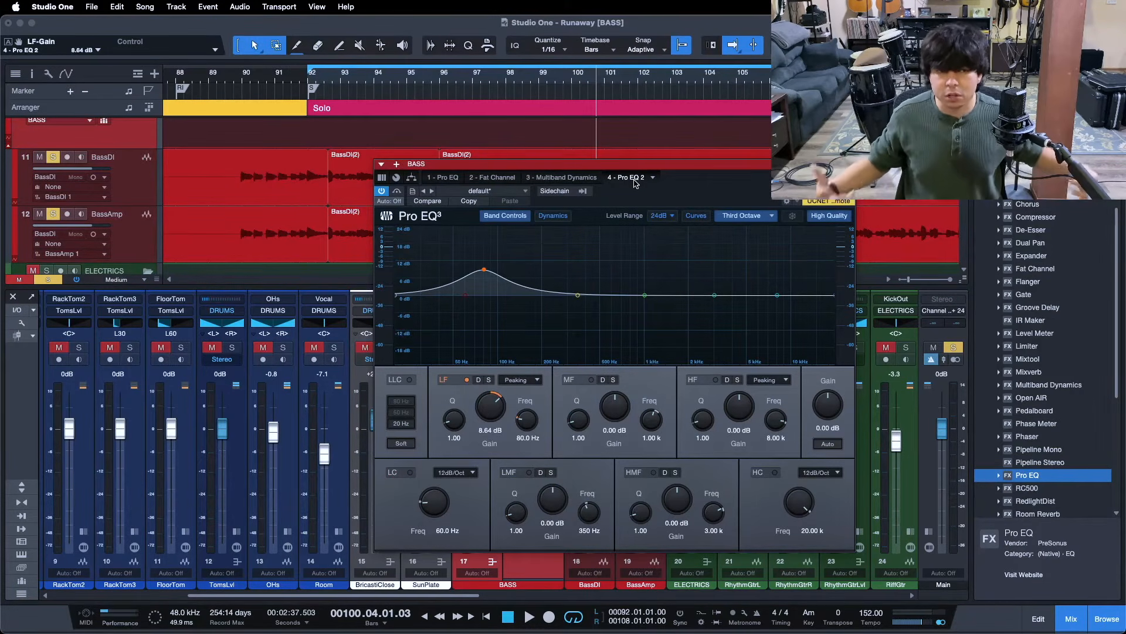
left_click(454, 181)
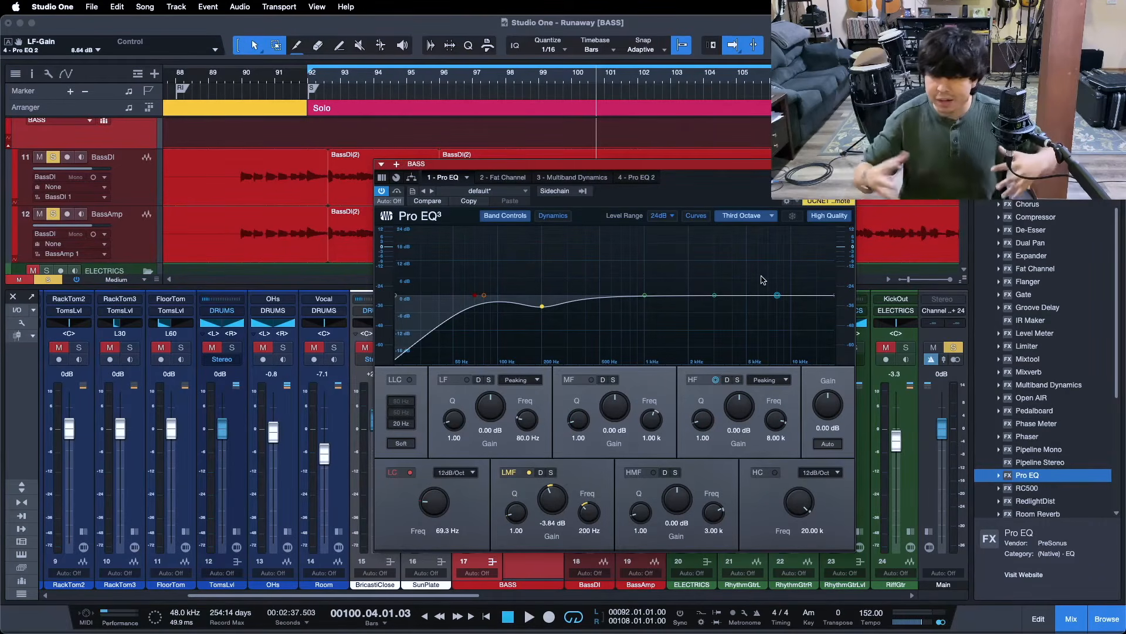
key("KP_1")
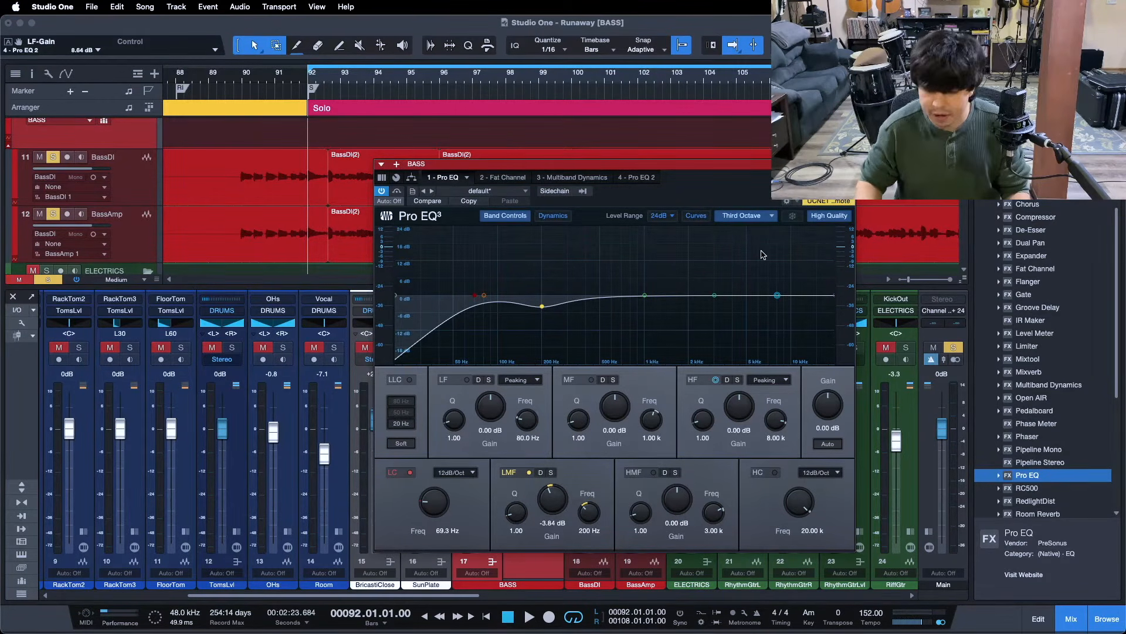
key("space")
Boost the mid band 3.36 dB at 706 Hz and A/B it on and off
left_click_drag(646, 295, 623, 262)
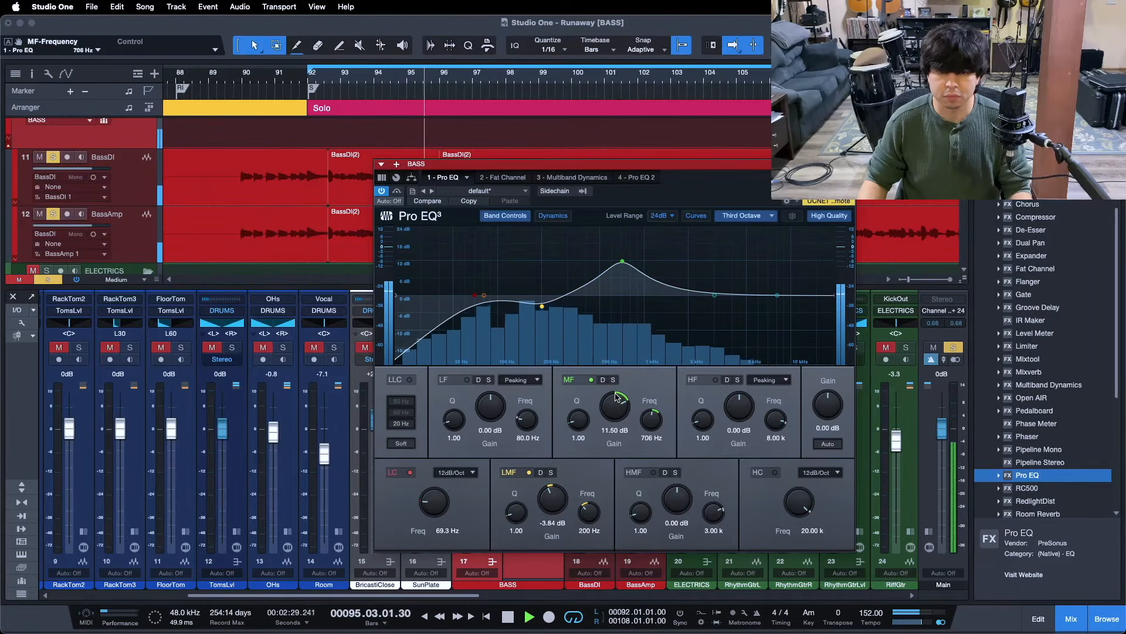
left_click_drag(616, 396, 617, 400)
scroll(617, 401, "up", 3)
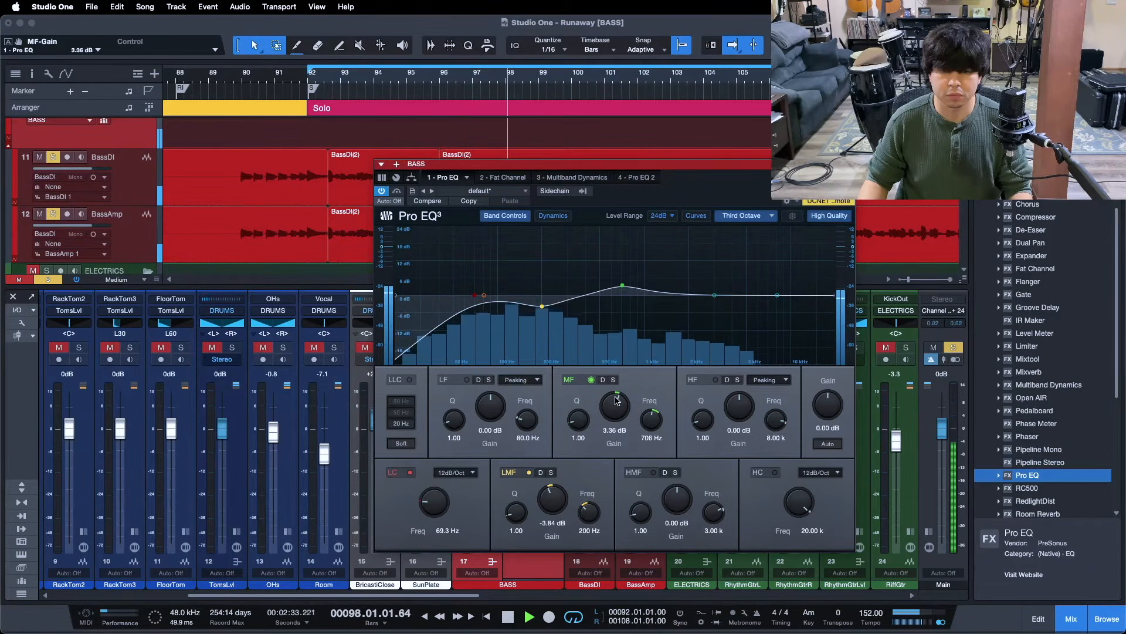
left_click(590, 379)
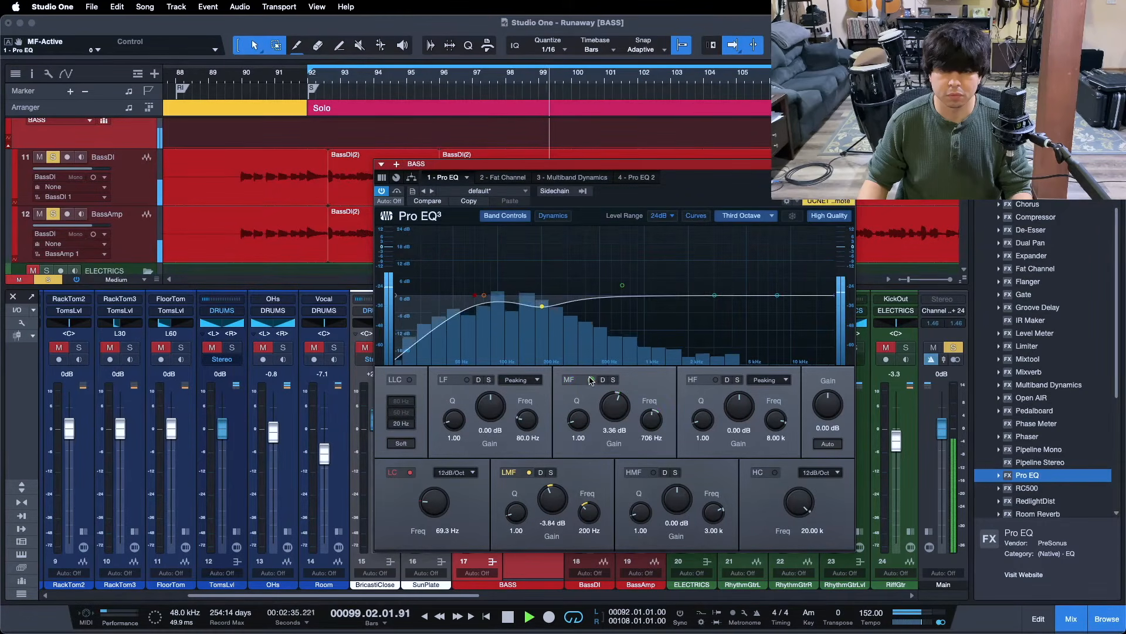
left_click(591, 380)
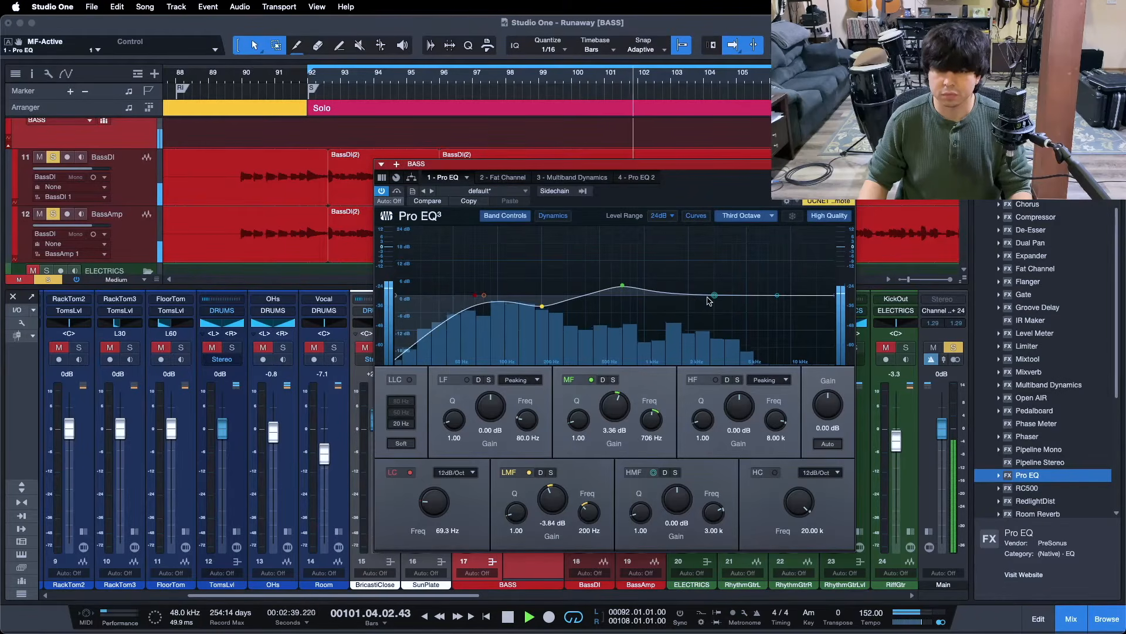
Boost the high-mid band 10.08 dB at 3.95 kHz, stop playback and close the EQ
left_click_drag(708, 297, 733, 261)
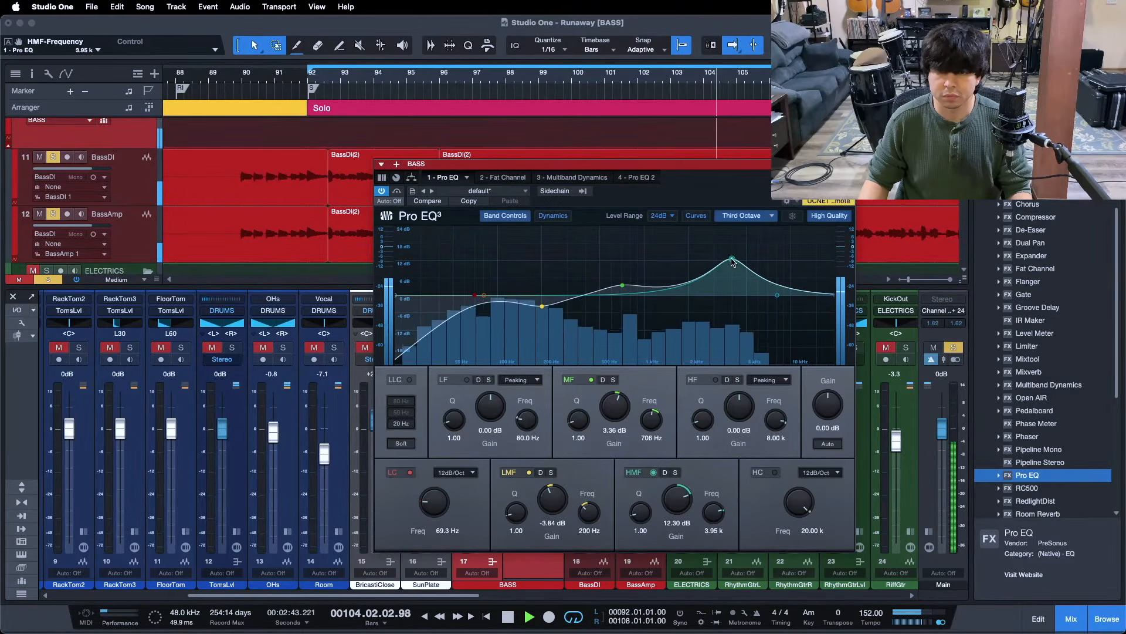
left_click_drag(679, 495, 679, 525)
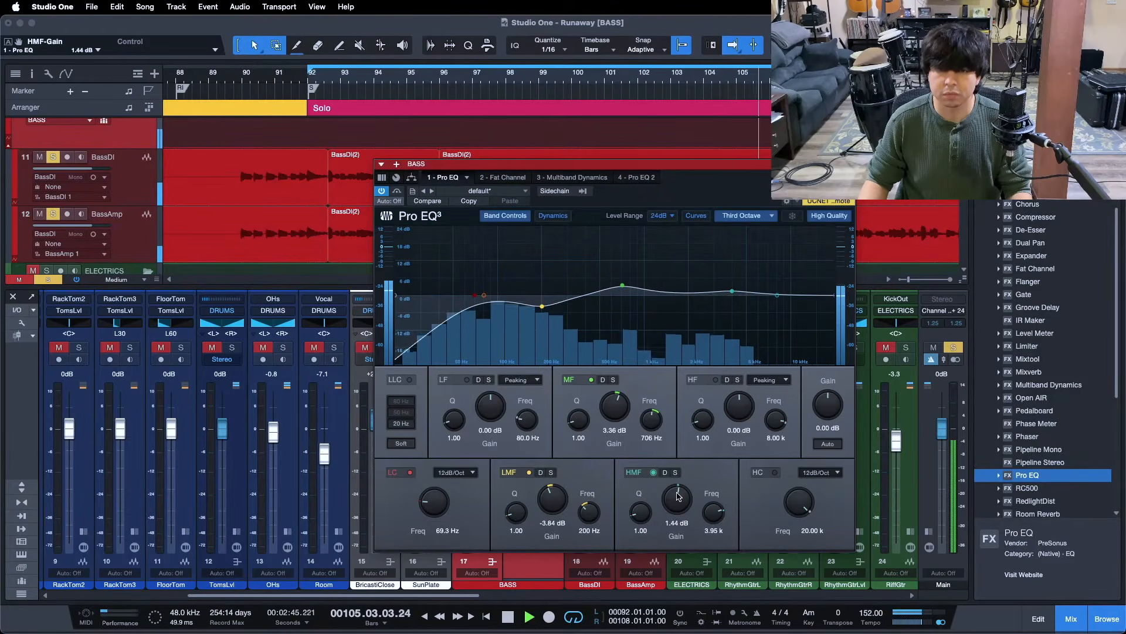
scroll(677, 497, "up", 4)
scroll(678, 497, "up", 7)
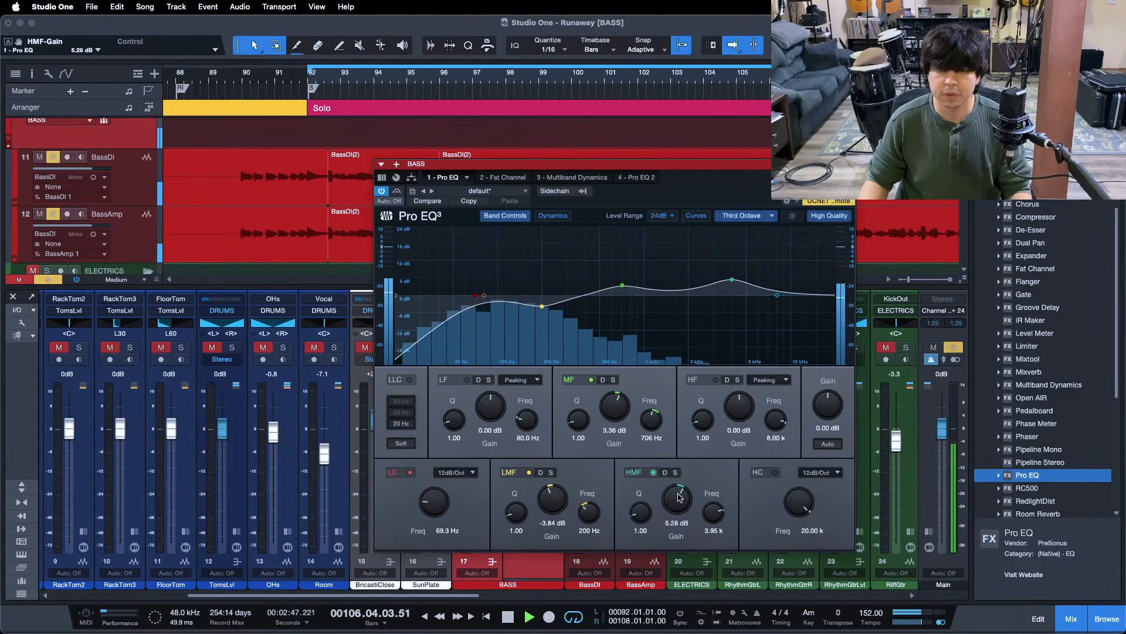
scroll(679, 497, "up", 3)
scroll(679, 497, "up", 2)
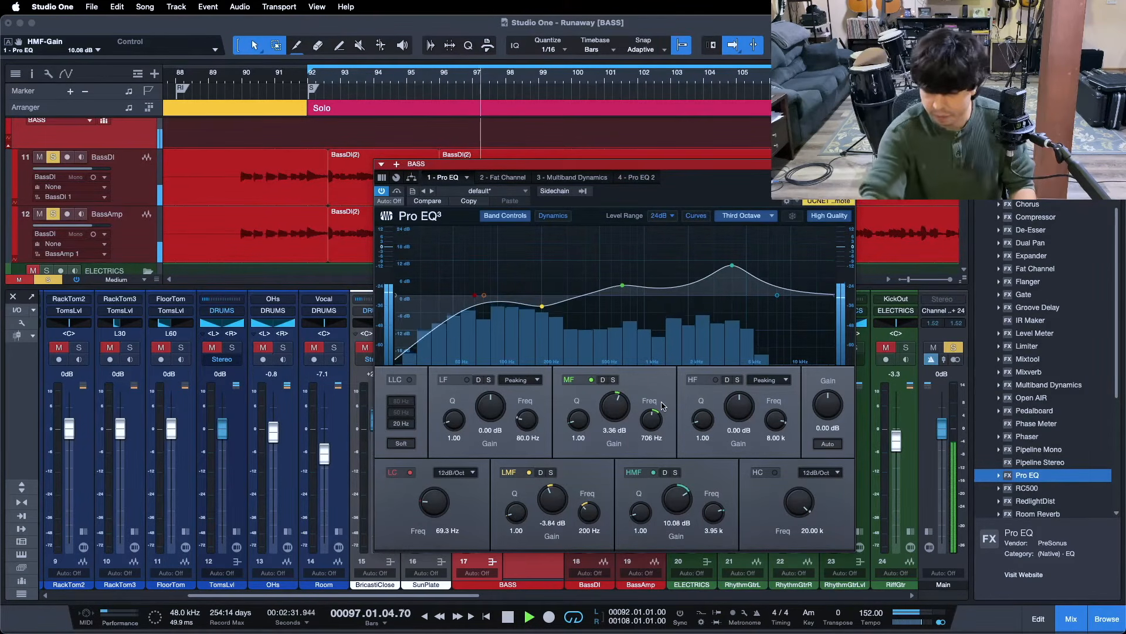
key("space")
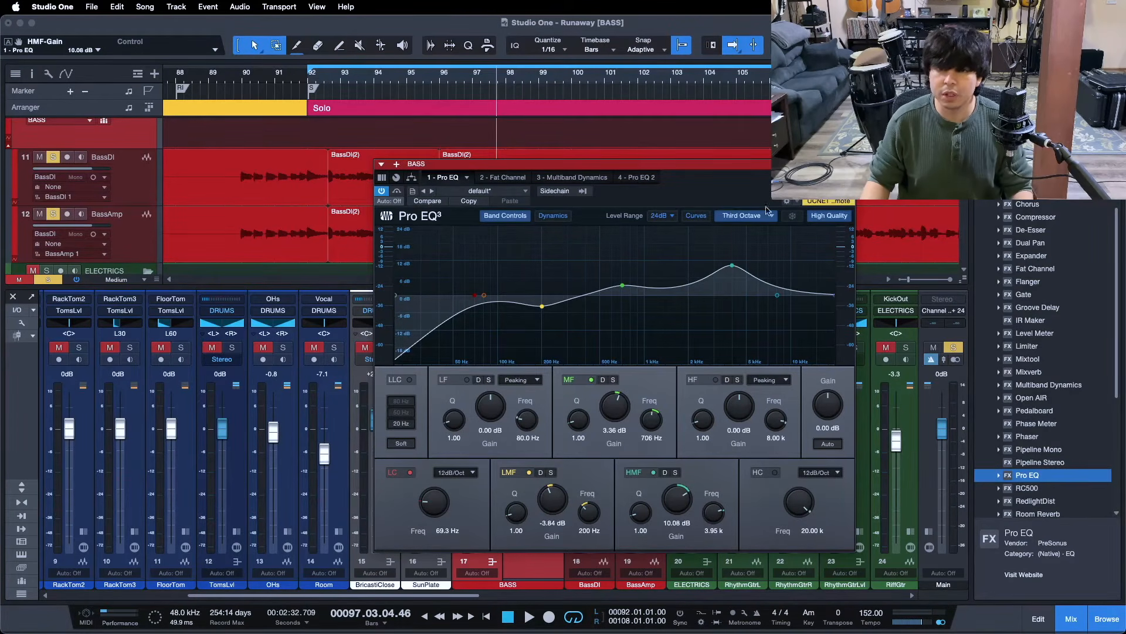
key("super+w")
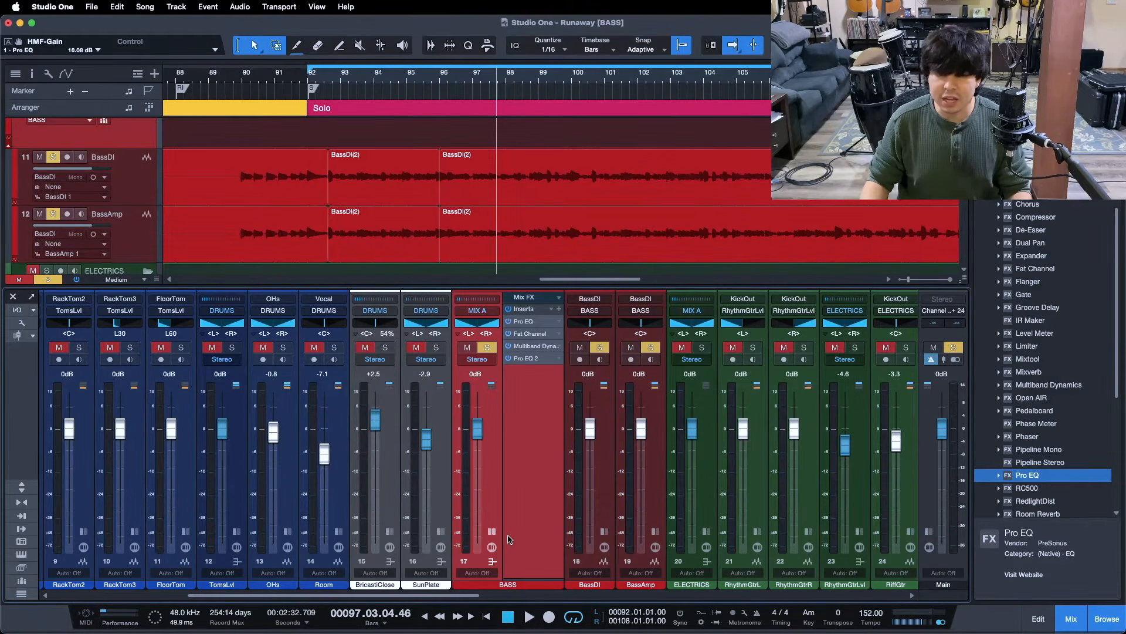
Make a complete duplicate of the BassAmp track and rename it BassDist
left_click(149, 256)
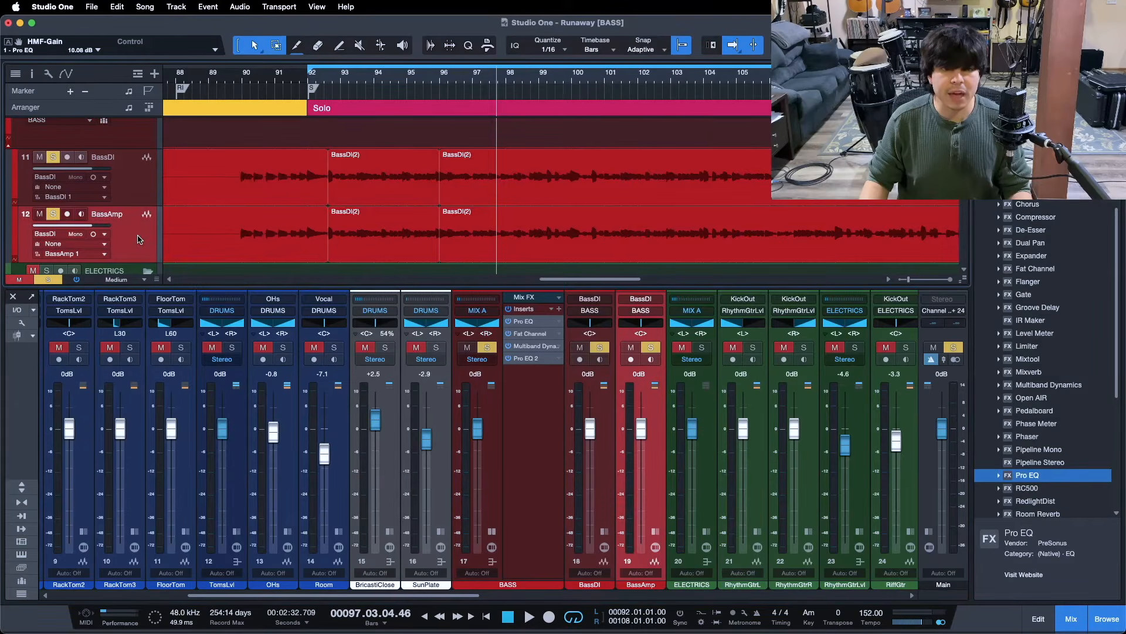
right_click(139, 240)
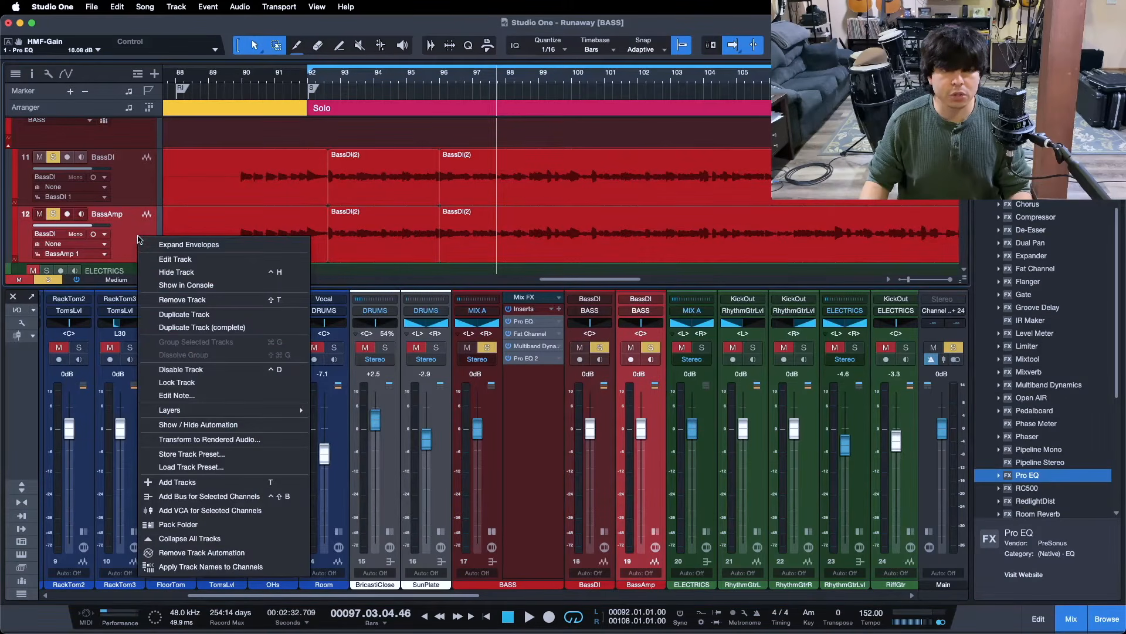
left_click(182, 327)
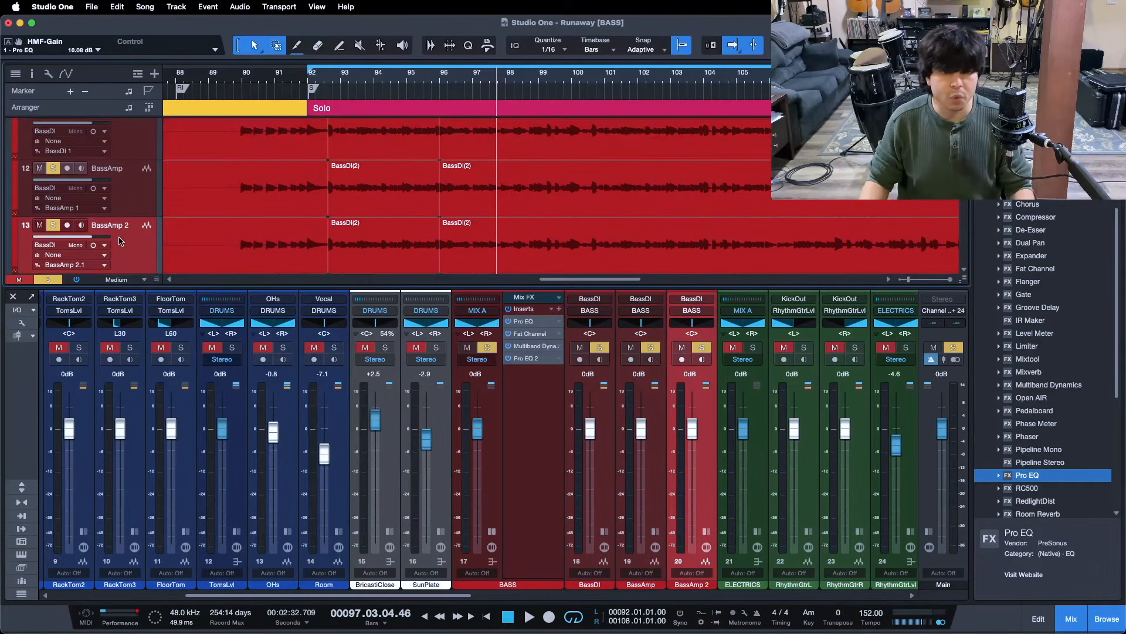
double_click(708, 585)
type("Bass")
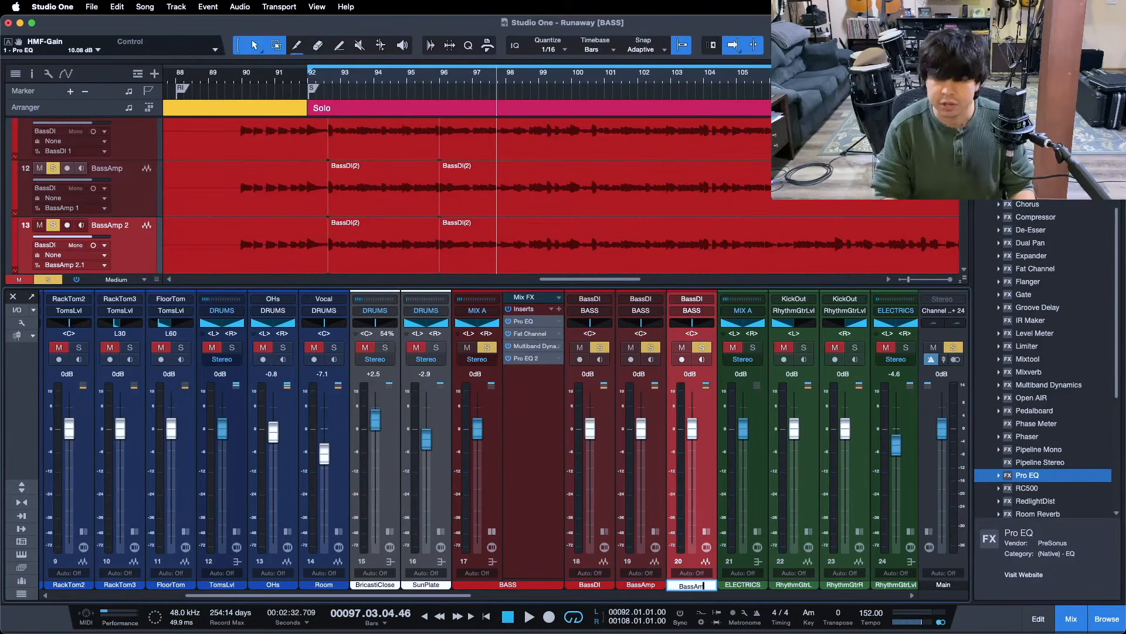
type("Dist")
key("Return")
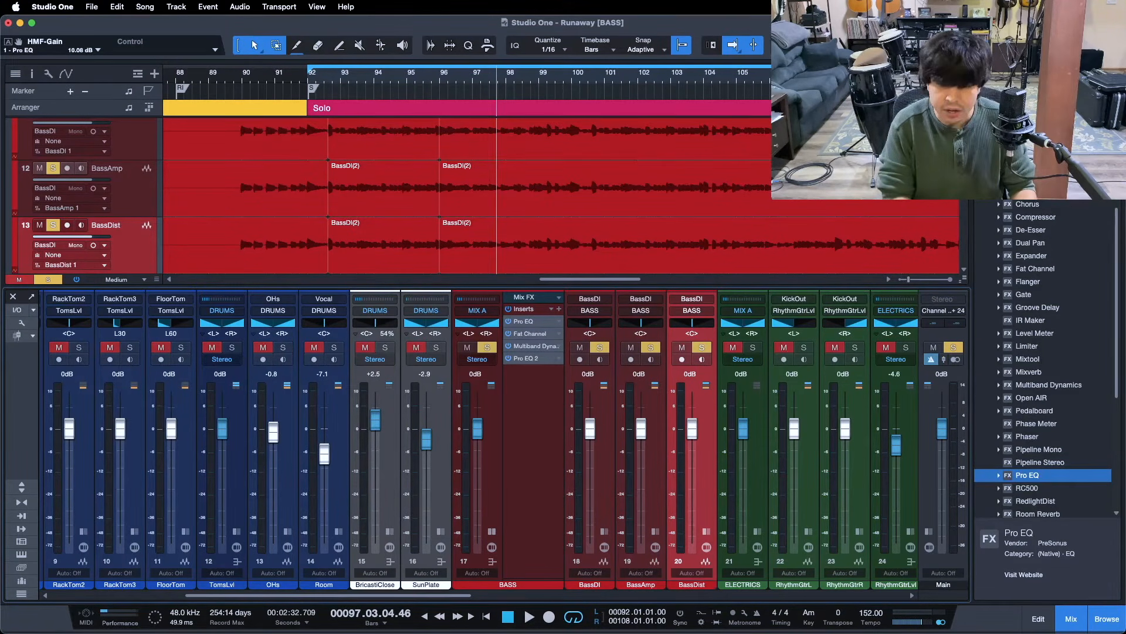
Check BassDist's Pro EQ insert and clear the bass solo
left_click(706, 531)
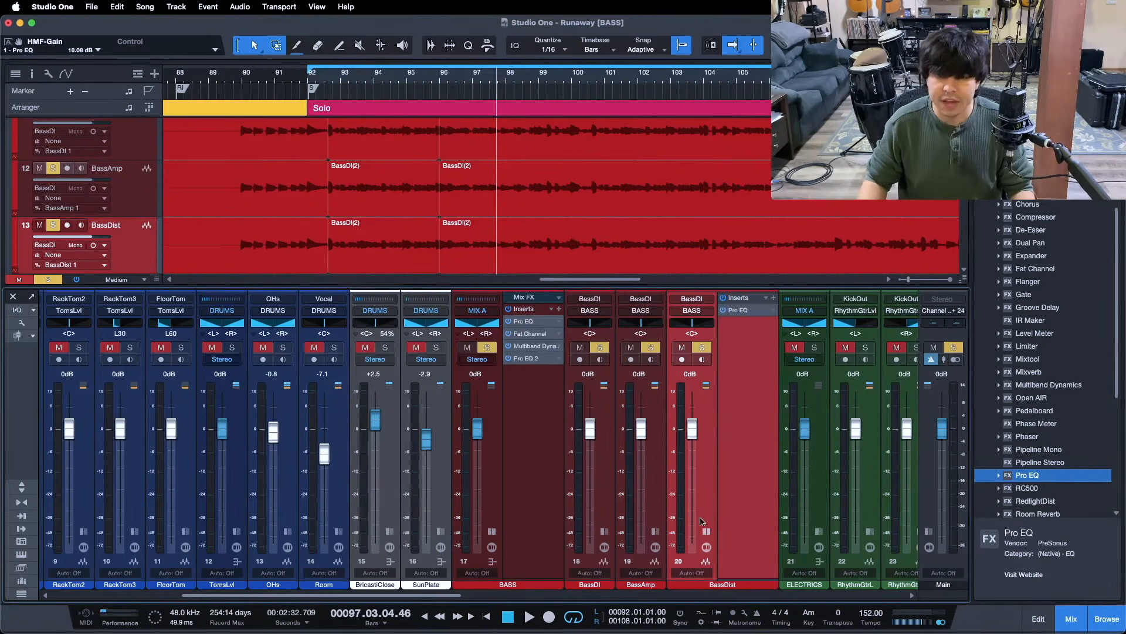
left_click(739, 311)
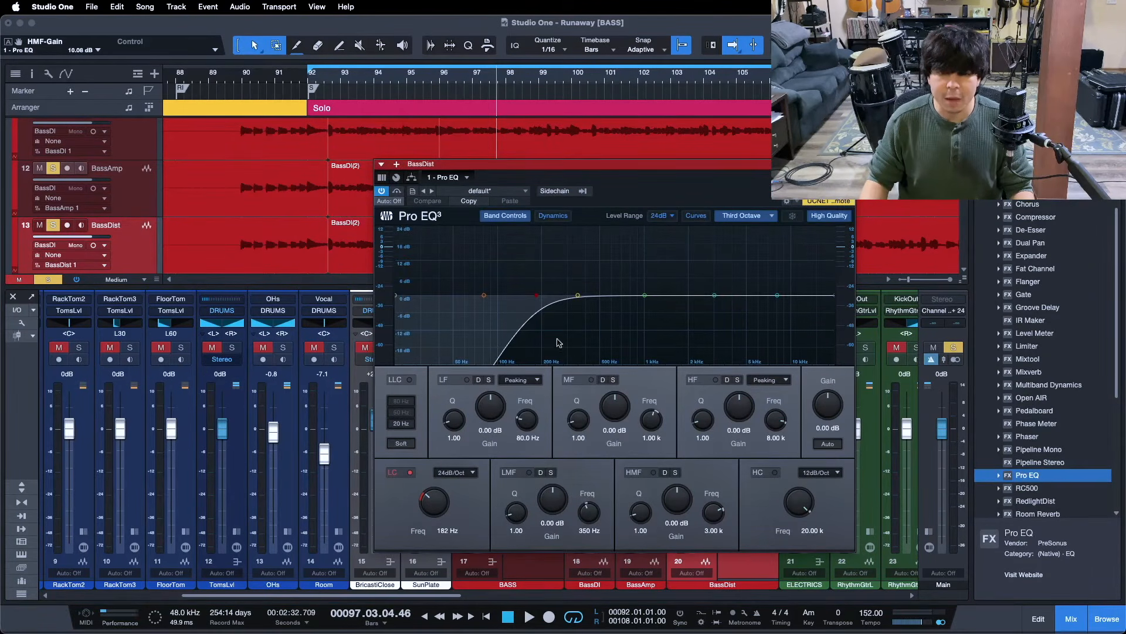
key("s")
left_click(849, 164)
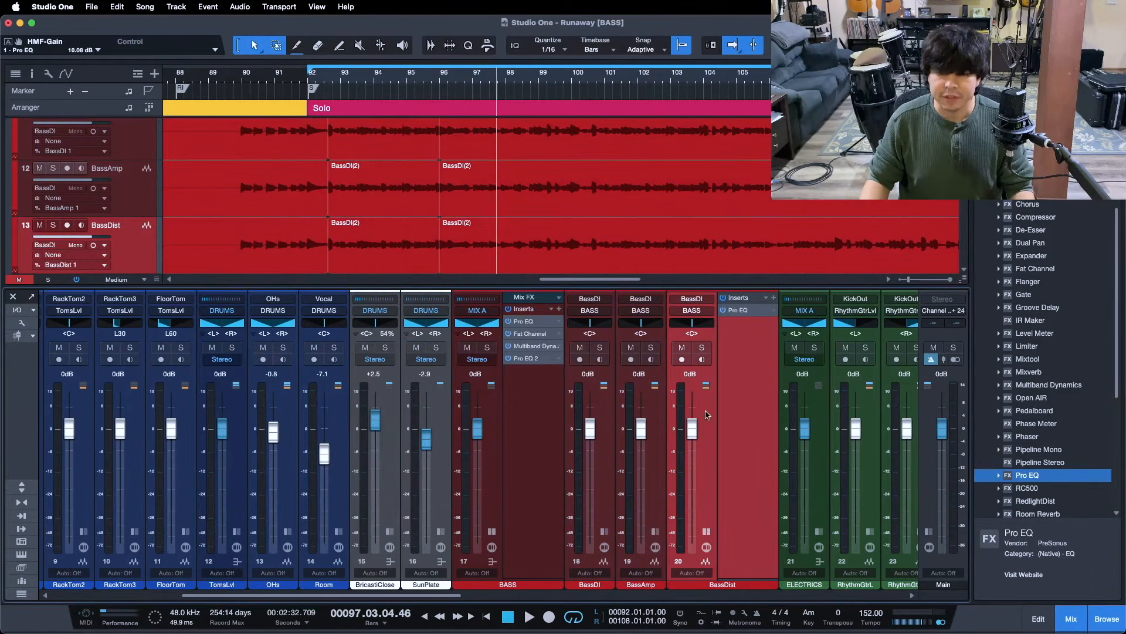
Solo BassDist, add RedlightDist to its inserts and start playback
left_click(702, 347)
left_click_drag(432, 596, 478, 601)
scroll(1071, 466, "down", 3)
left_click_drag(1044, 463, 582, 351)
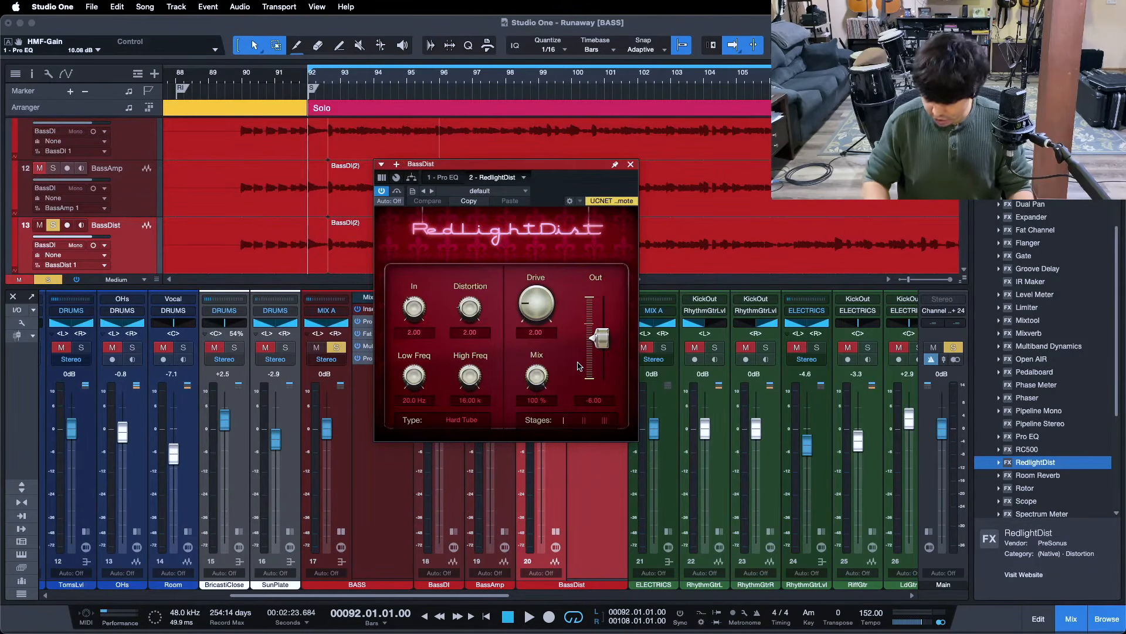
key("space")
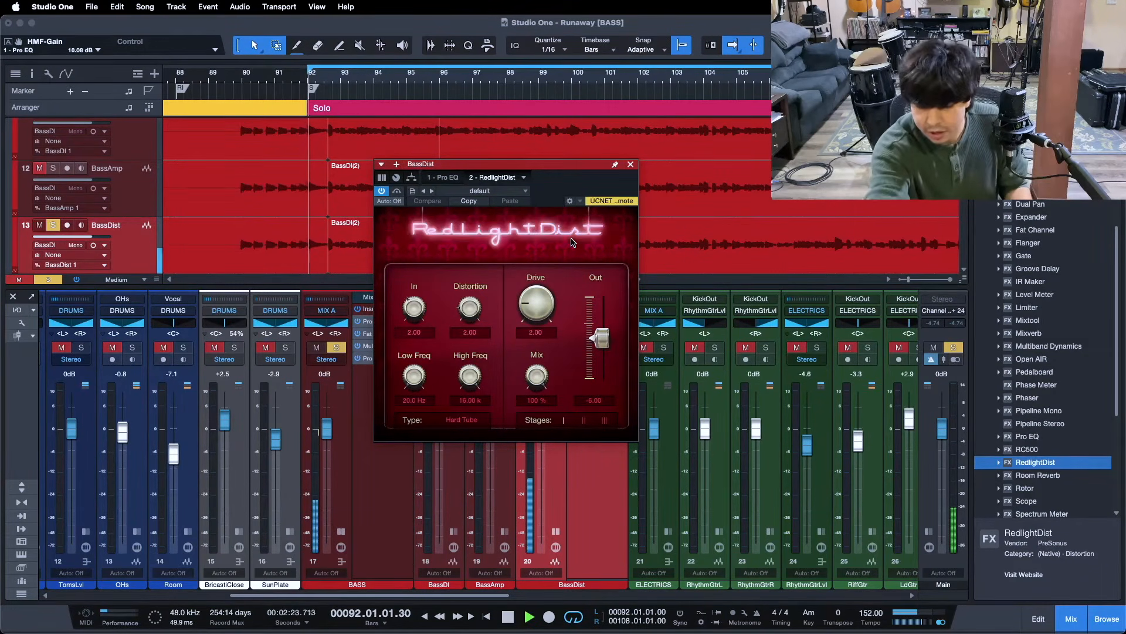
Set RedlightDist to two stages, Out -24 dB and Drive 11, then lower the BassDist fader to -19.9 dB
left_click_drag(598, 349, 606, 372)
left_click(584, 420)
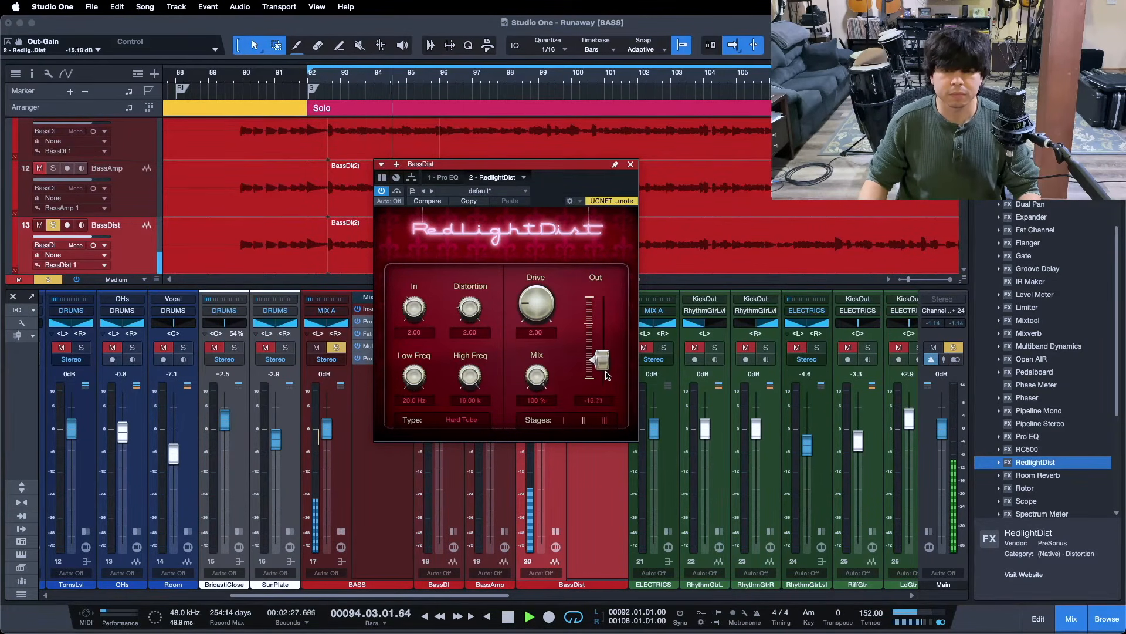
left_click_drag(536, 316, 540, 267)
left_click_drag(605, 371, 604, 379)
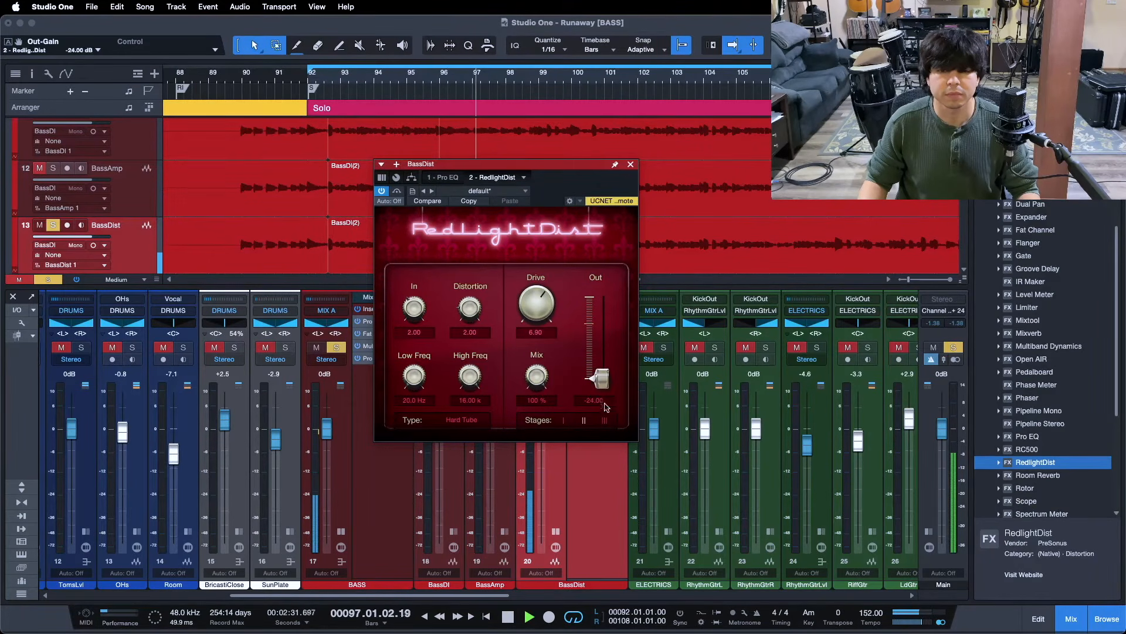
left_click_drag(530, 298, 529, 276)
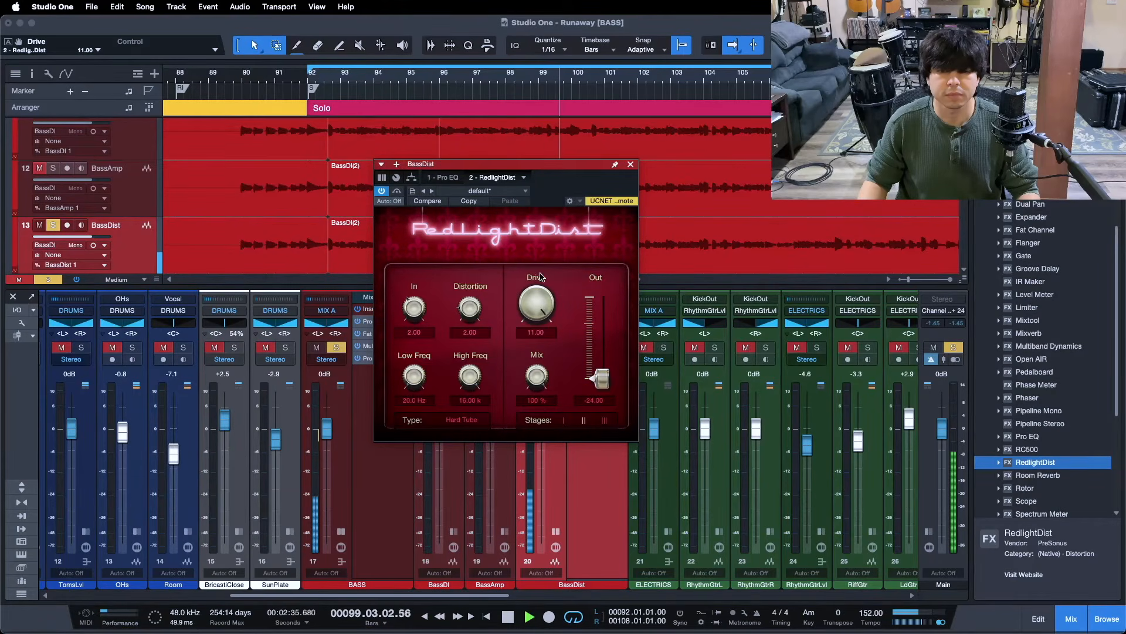
left_click_drag(537, 296, 536, 296)
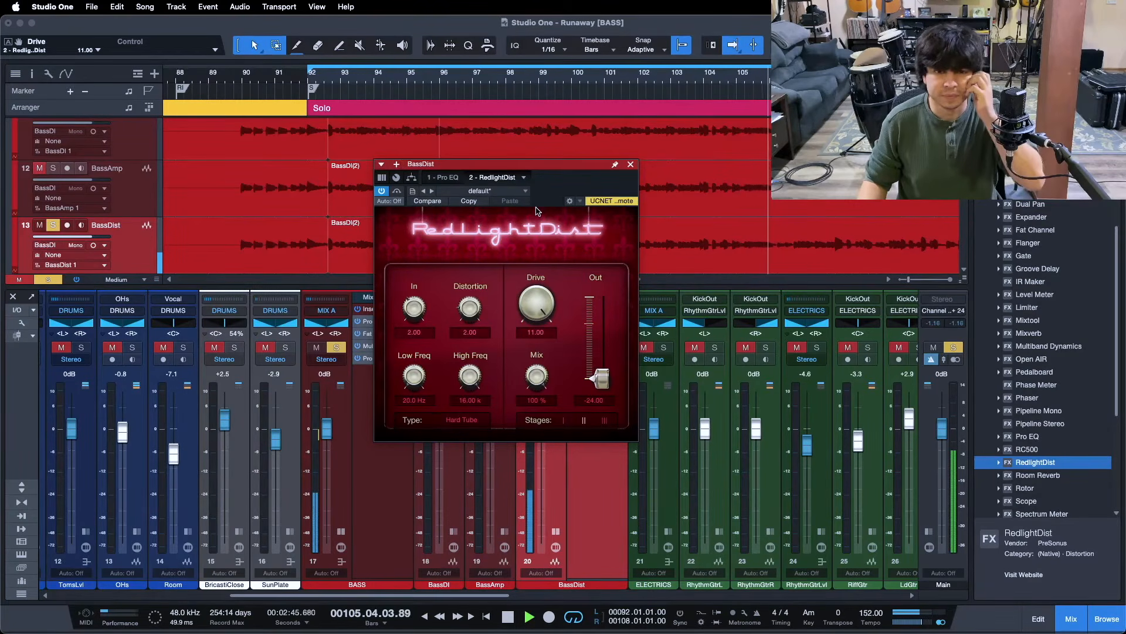
key("space")
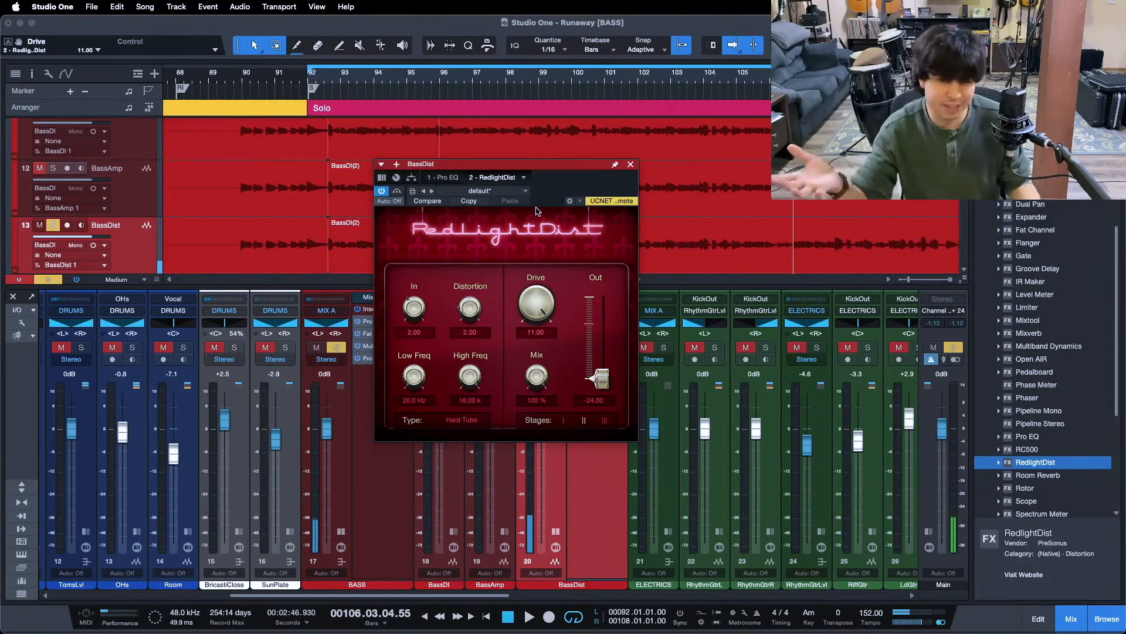
left_click(631, 164)
left_click_drag(541, 421, 541, 476)
Silence BassDist, solo the BASS bus instead, and play the loop from bar 92
left_click_drag(483, 598, 451, 598)
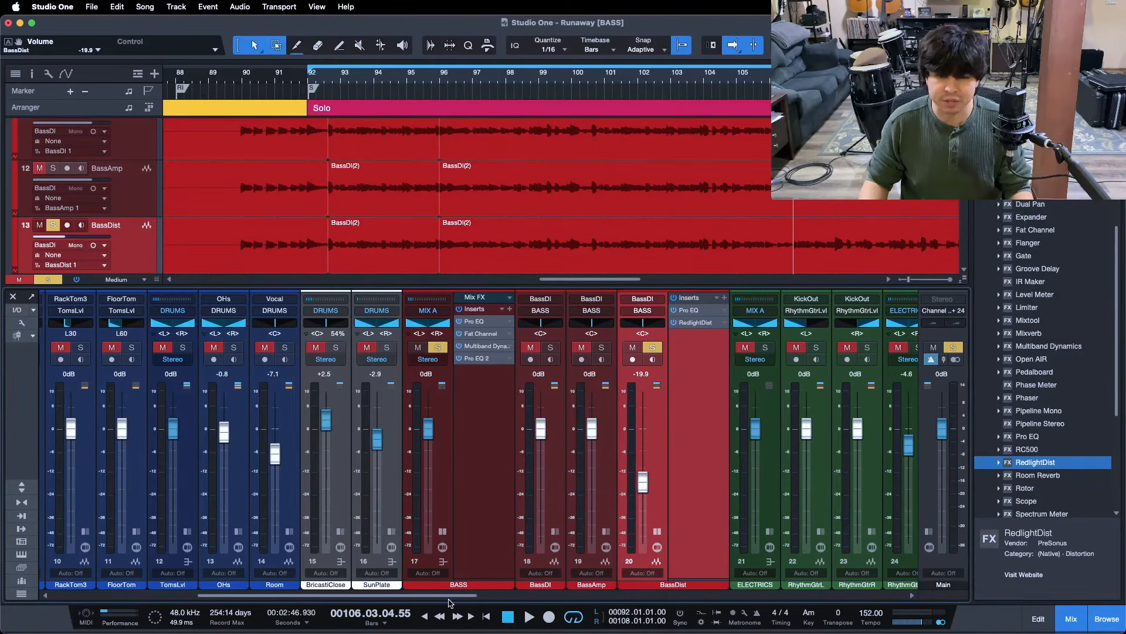
left_click_drag(643, 485, 622, 561)
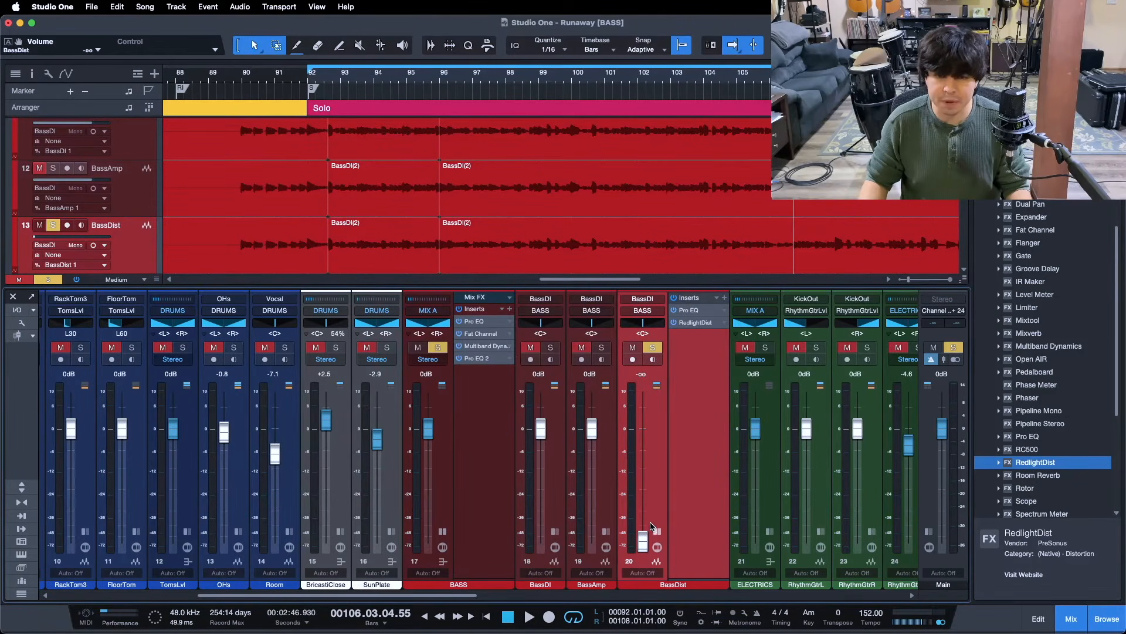
key("s")
left_click(441, 349)
mouse_move(644, 543)
left_mouse_down()
mouse_move(643, 502)
mouse_move(643, 541)
left_mouse_up()
key("KP_1")
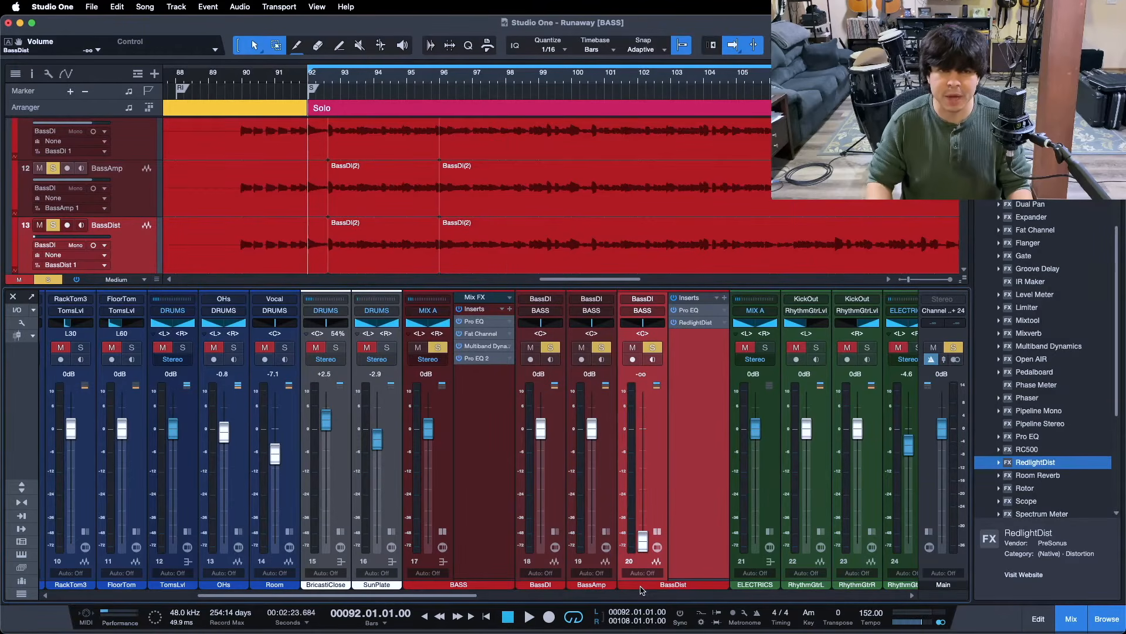
scroll(507, 227, "up", 2)
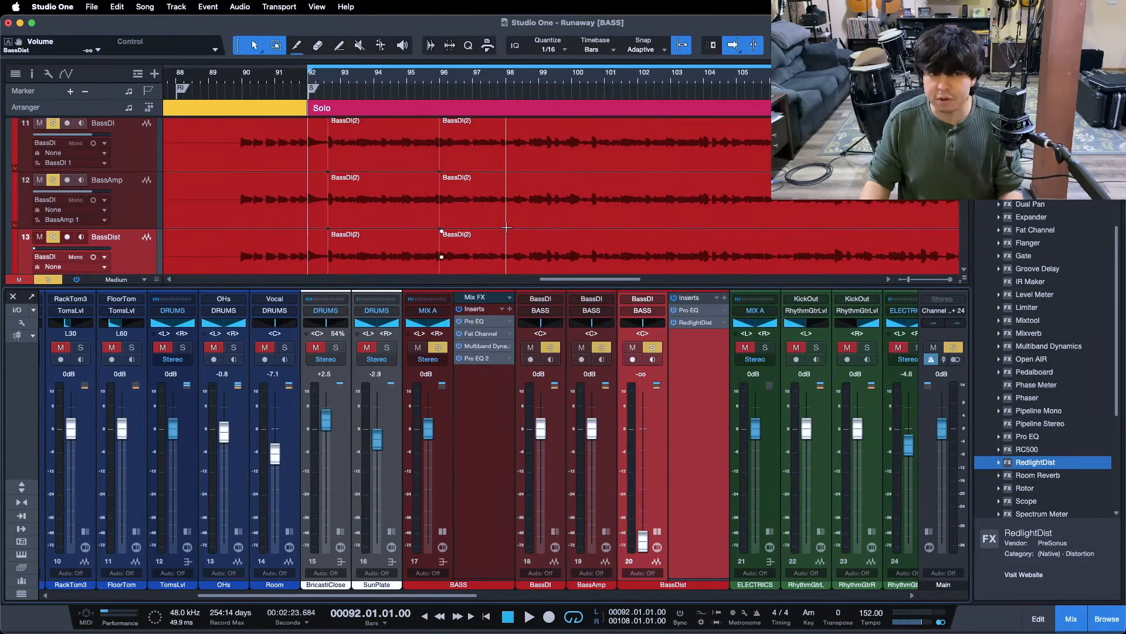
key("space")
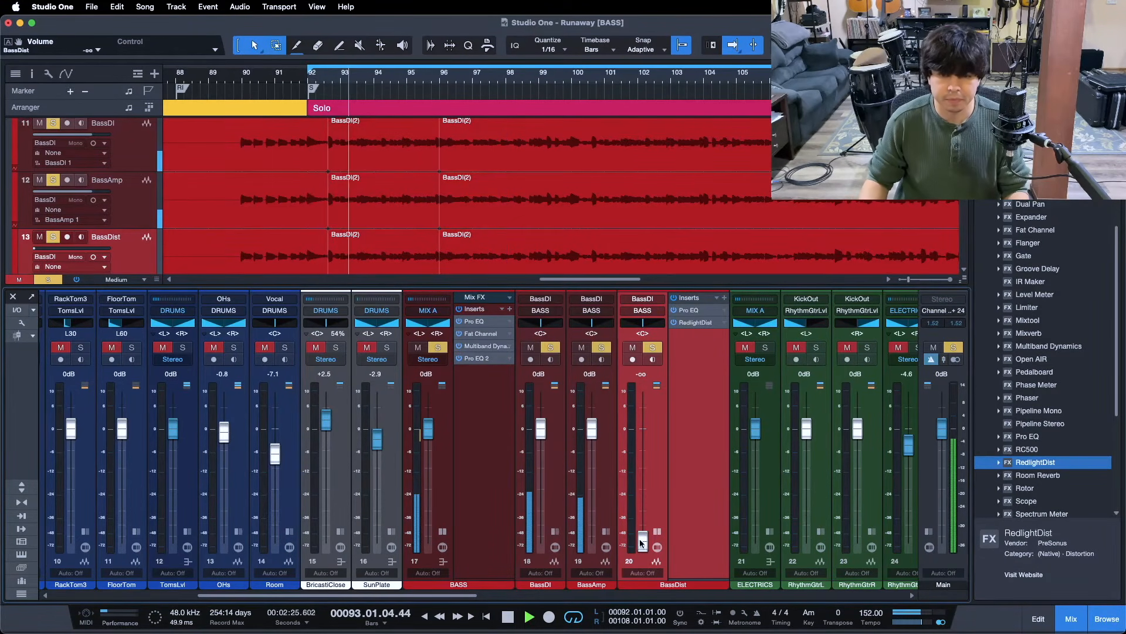
Bring BassDist up to about -20.8 dB and compare it soloed on and off
left_click_drag(643, 540, 641, 503)
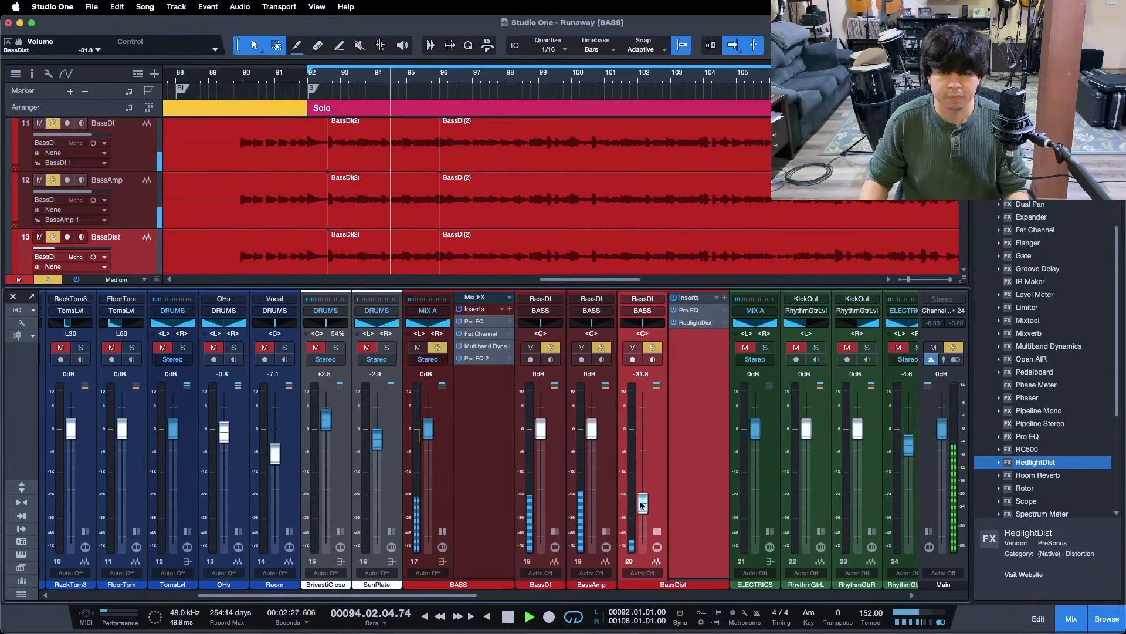
left_click_drag(641, 504, 641, 504)
scroll(640, 502, "up", 3)
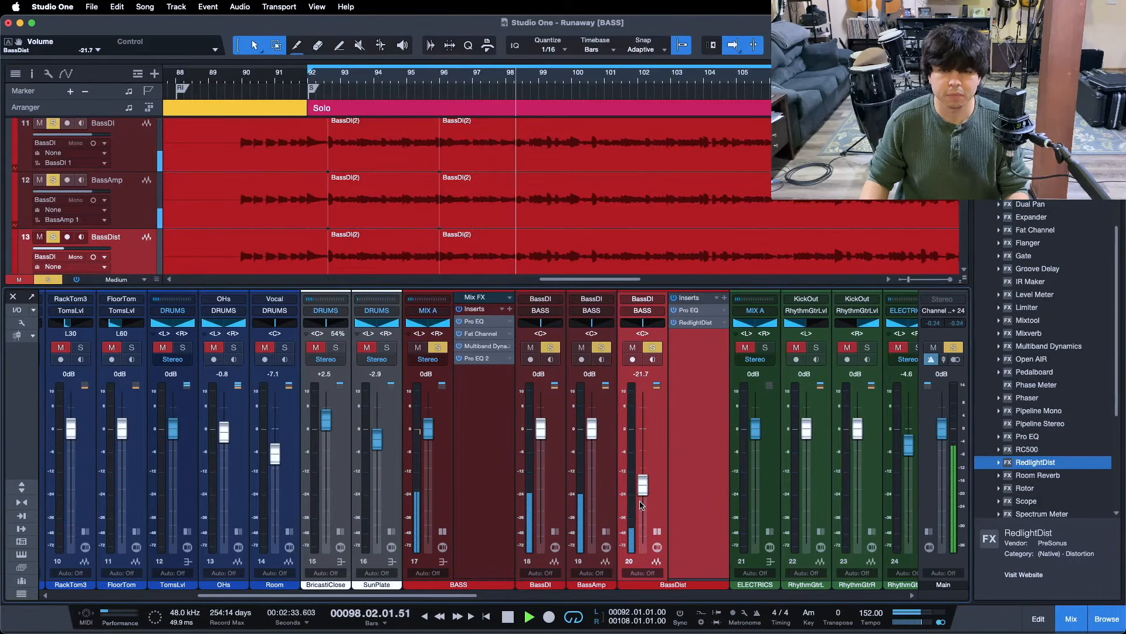
left_click(657, 531)
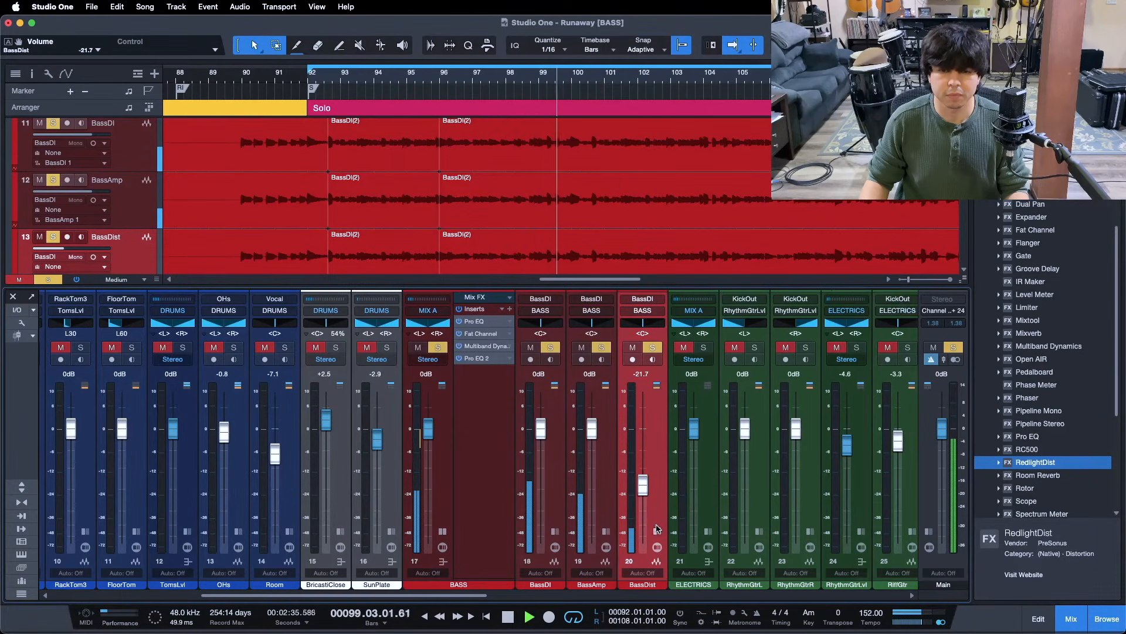
left_click(656, 348)
left_click(655, 349)
scroll(632, 484, "up", 1)
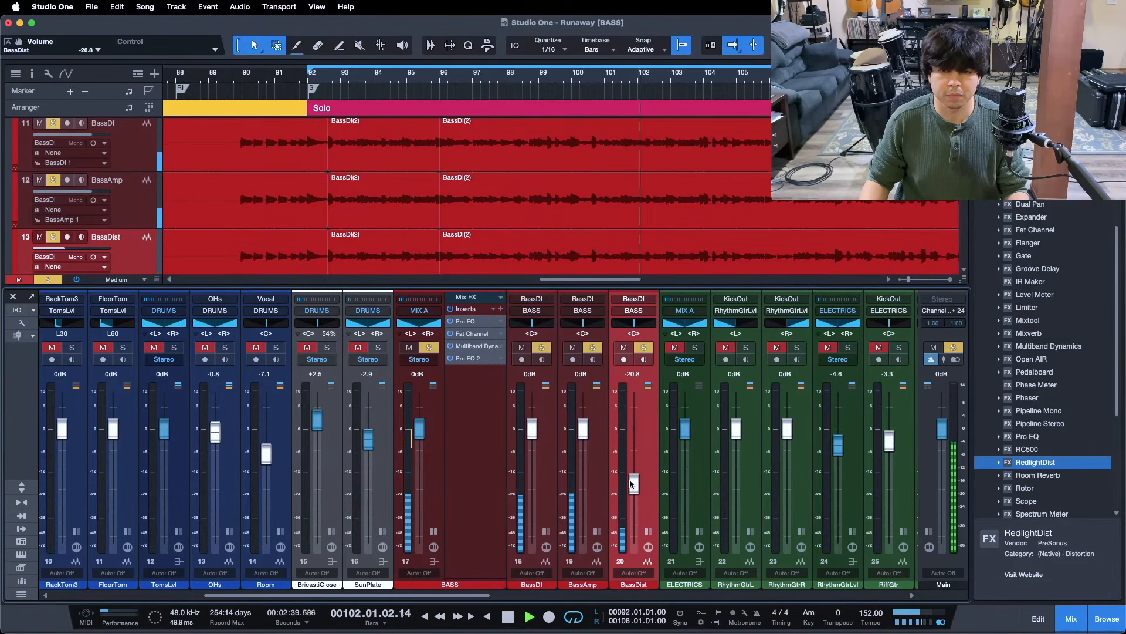
left_click(641, 348)
left_click(642, 348)
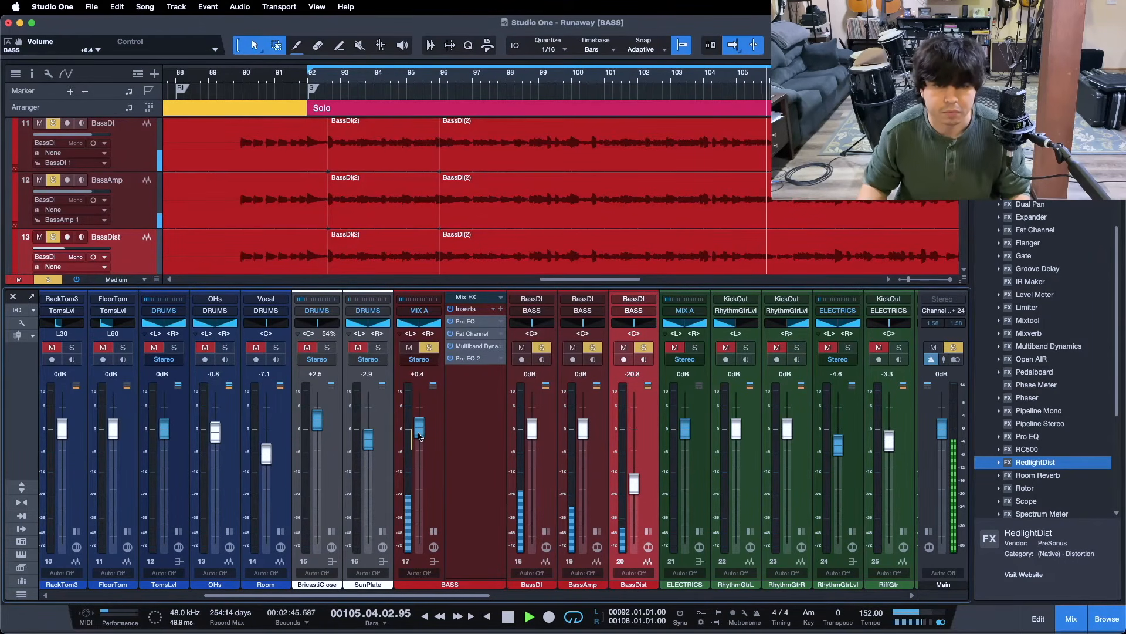
scroll(418, 436, "up", 1)
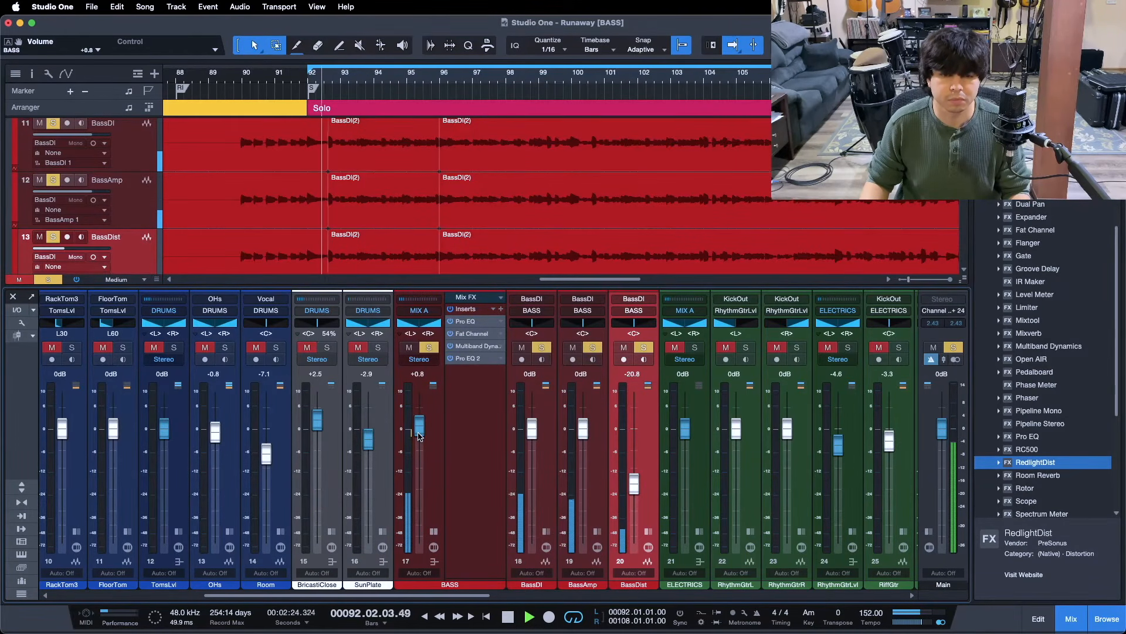
mouse_move(412, 497)
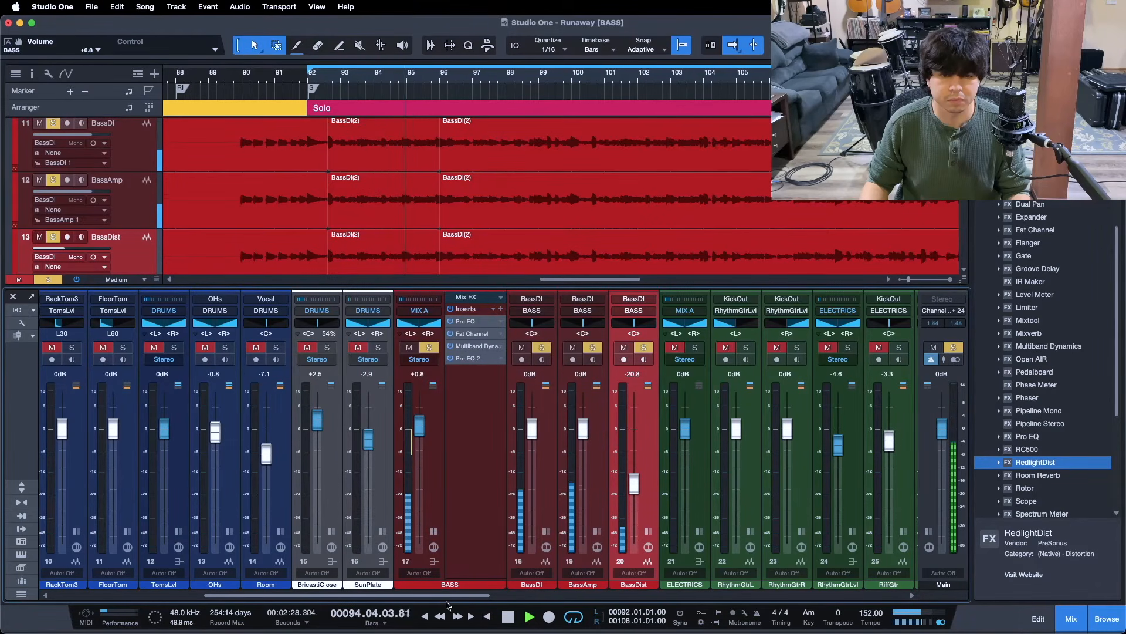
Lower the BASS Multiband Dynamics low-band threshold to -33.36 dB, close it and stop playback
left_click(469, 349)
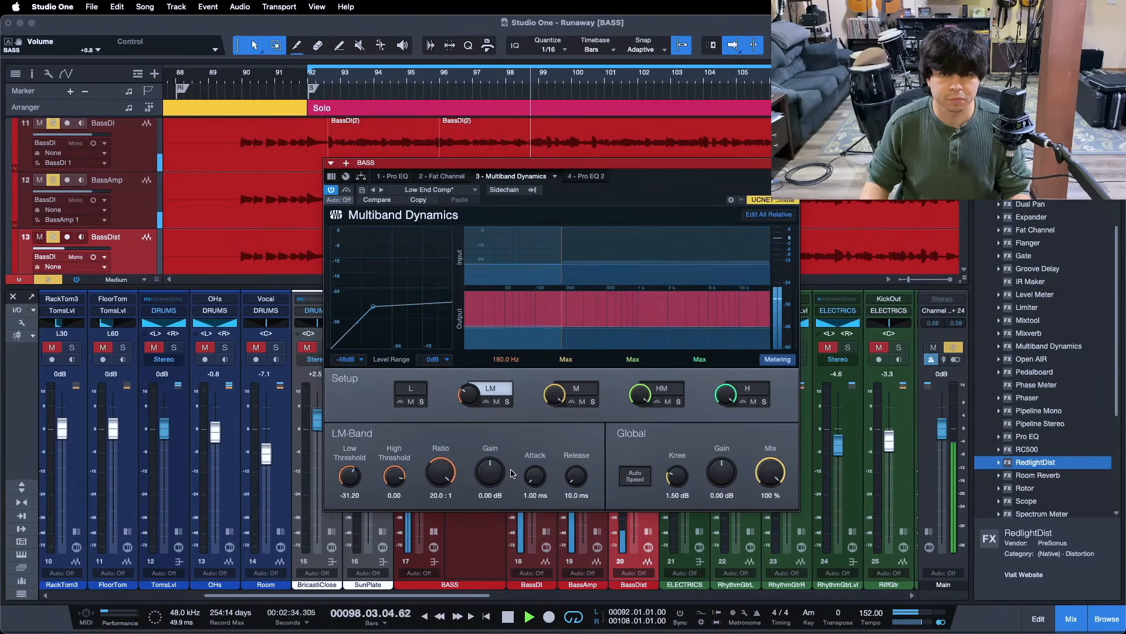
left_click(411, 389)
left_click_drag(352, 483, 352, 484)
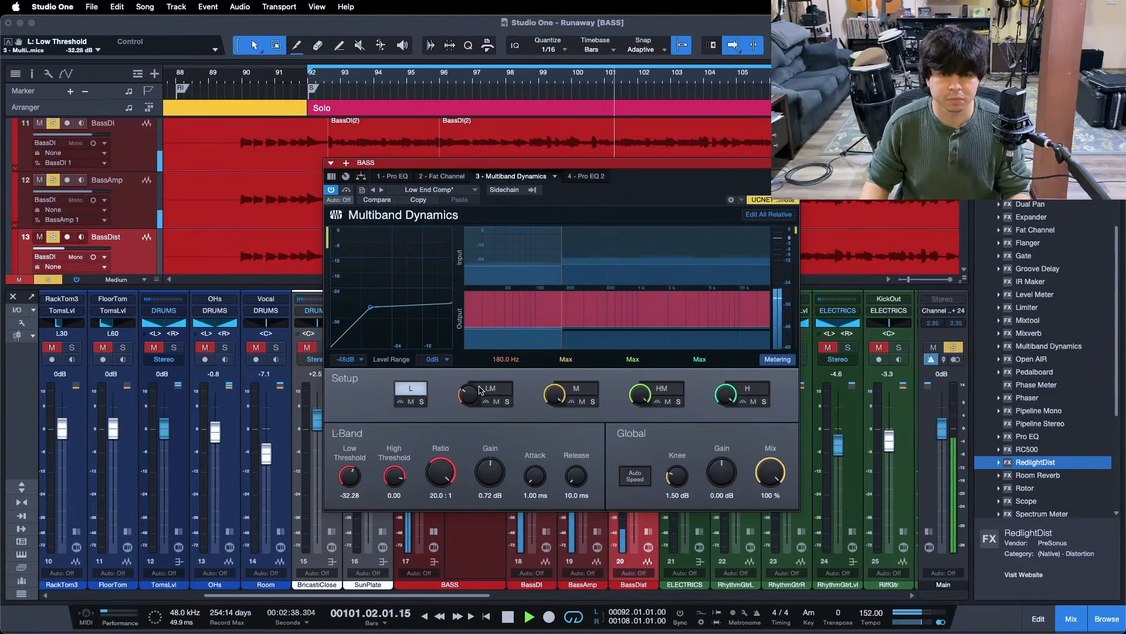
left_click_drag(351, 479, 350, 480)
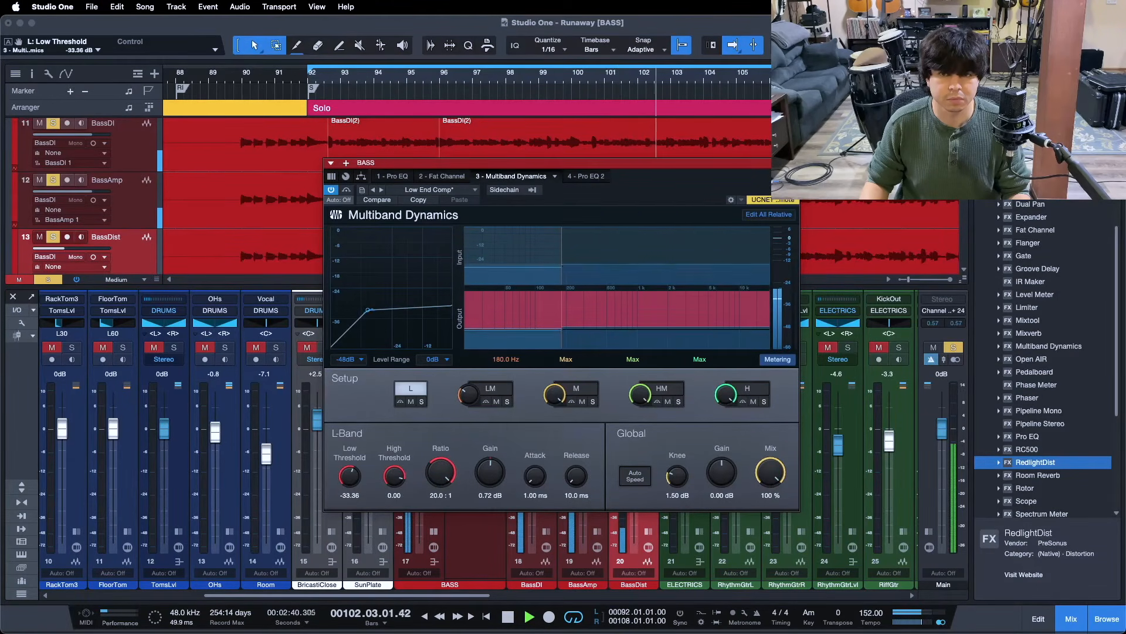
left_click(792, 163)
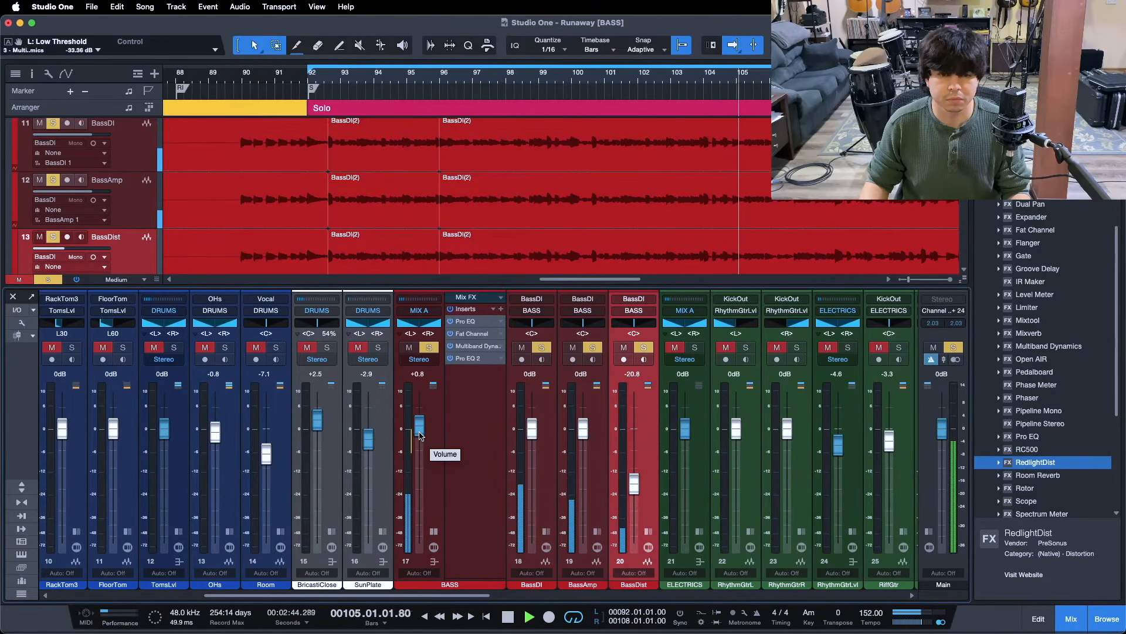
key("space")
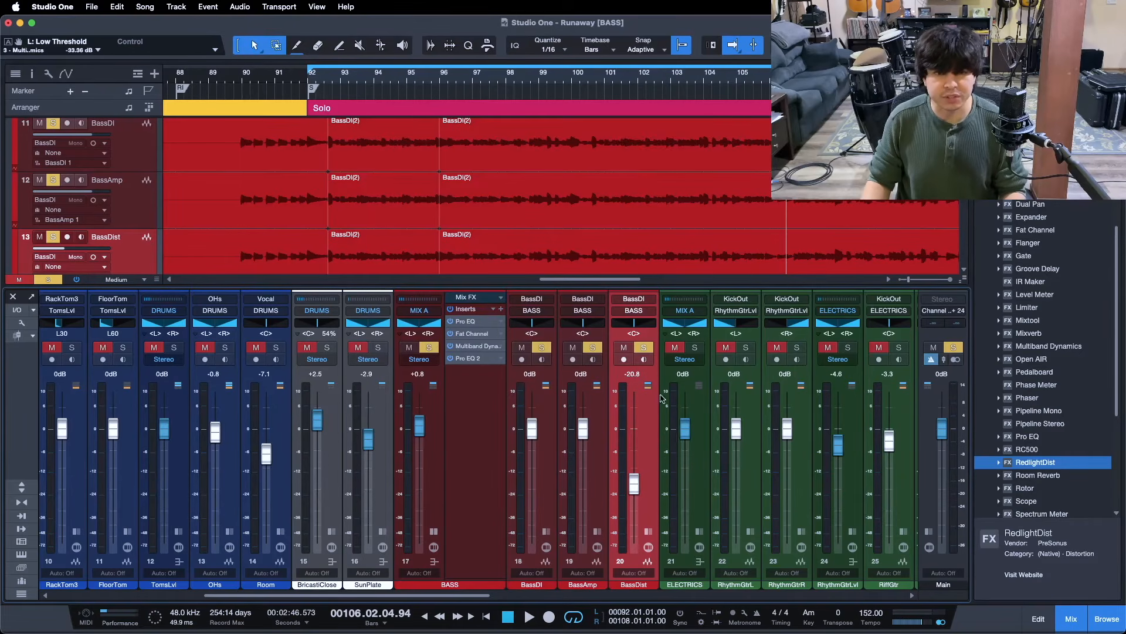
Review the BASS bus Multiband Dynamics LM and L band settings, then close the editor
left_click(468, 431)
left_click(468, 358)
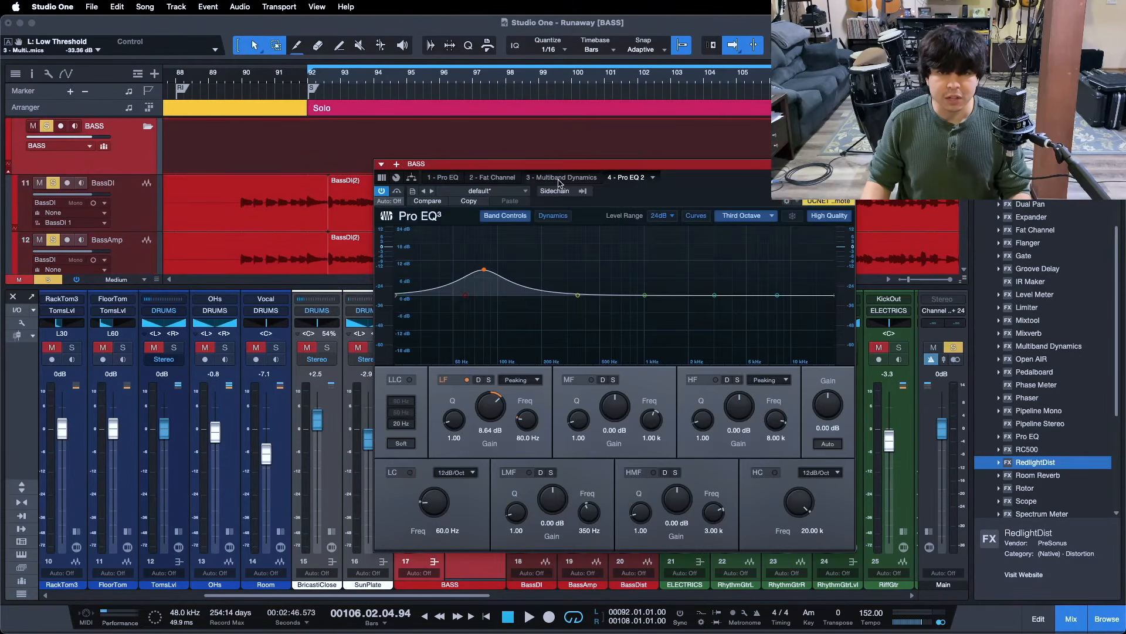
left_click(558, 178)
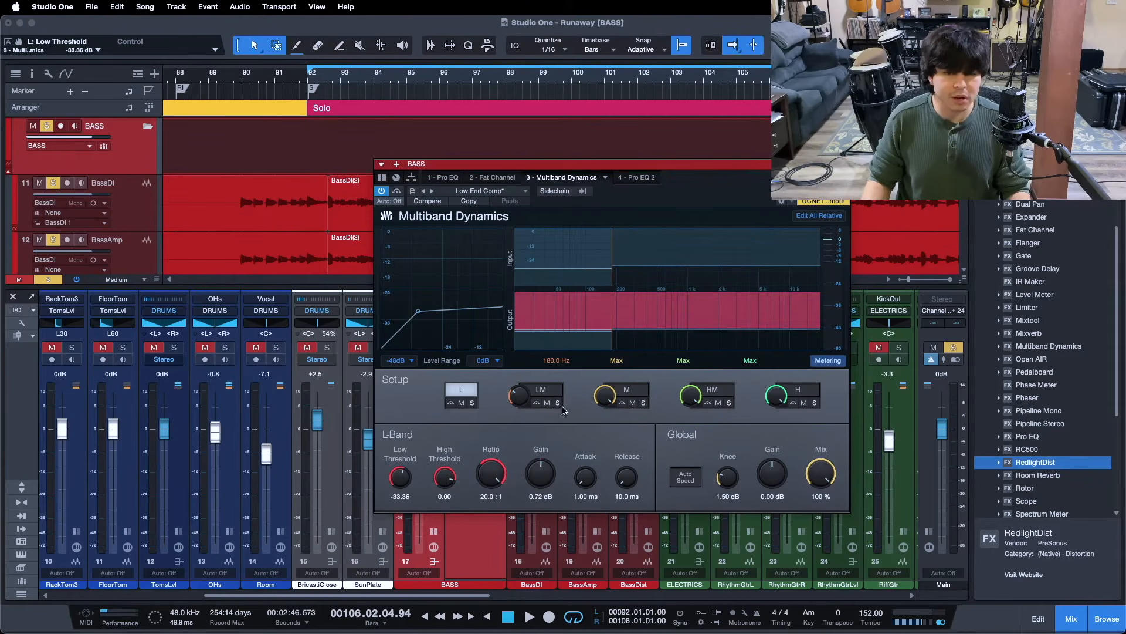
left_click(541, 390)
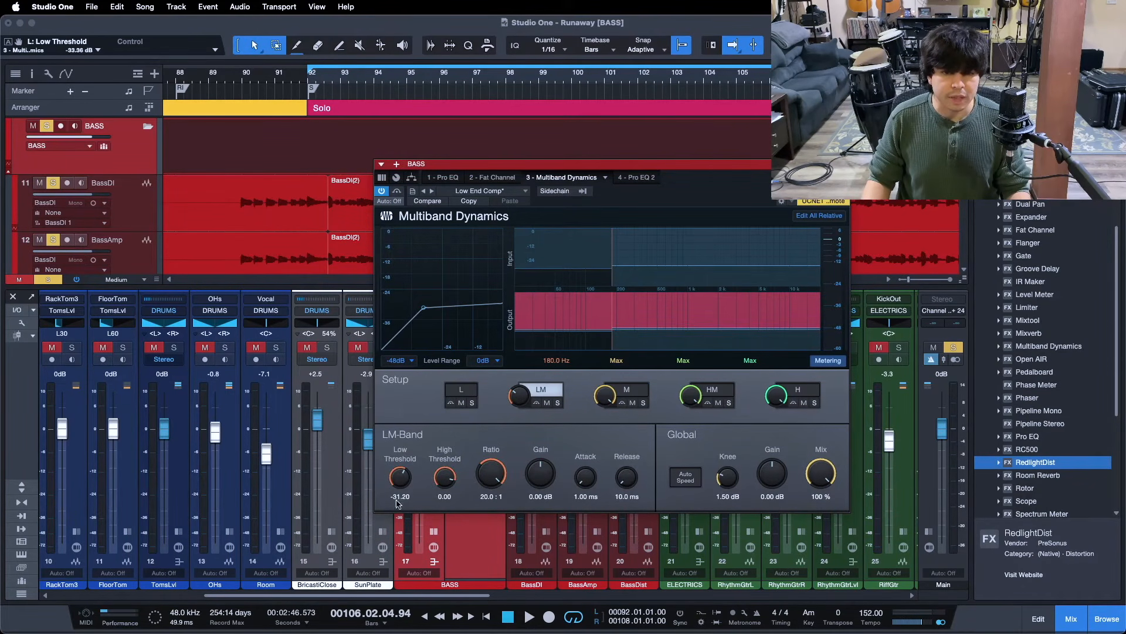
left_click(461, 392)
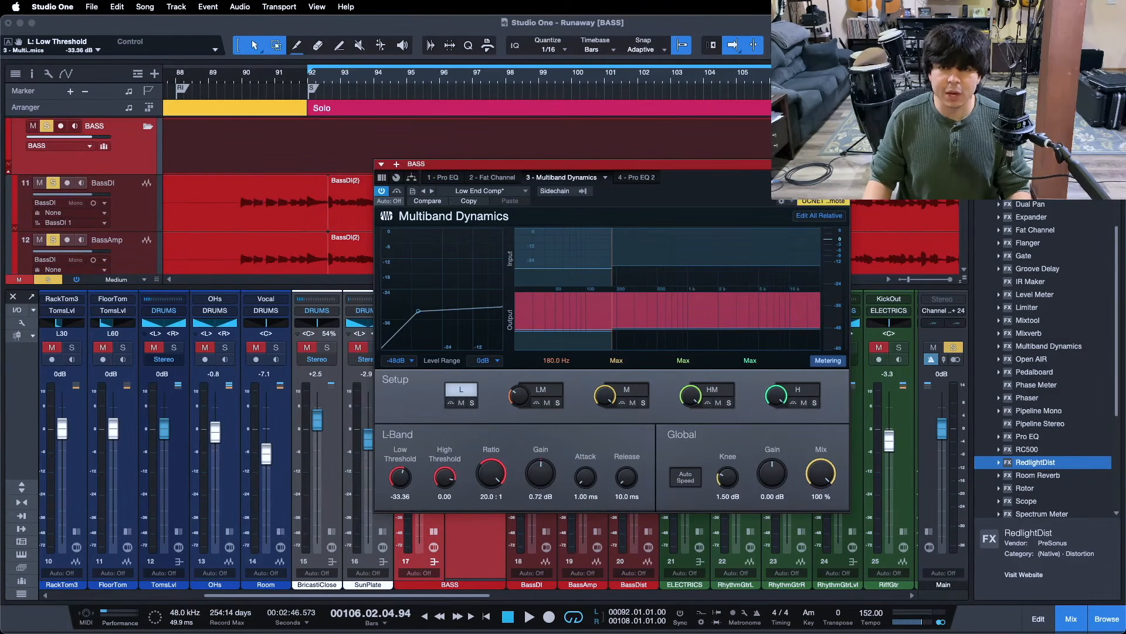
left_click(843, 164)
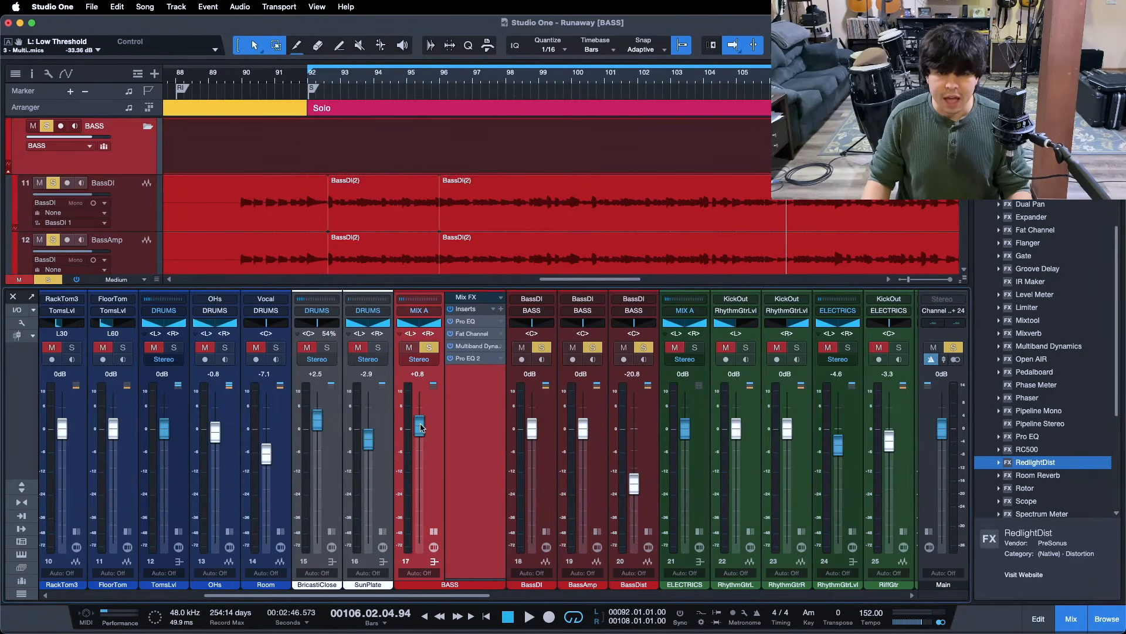
Replay from bar 92 and clear all solos to hear the full mix
left_click_drag(424, 597, 461, 598)
key("KP_1")
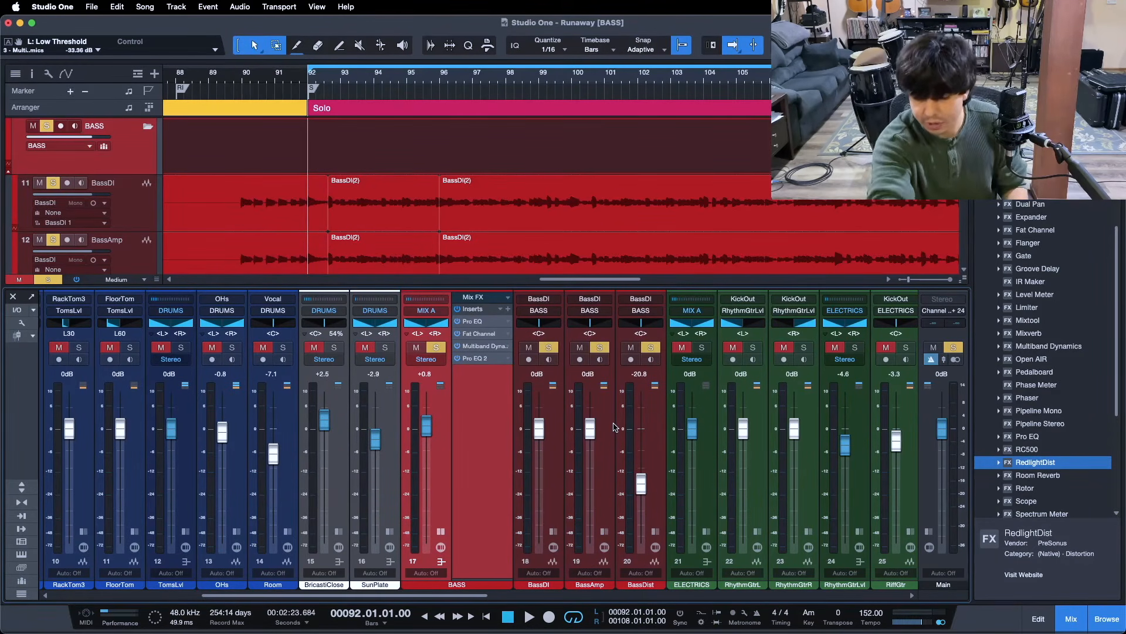
key("space")
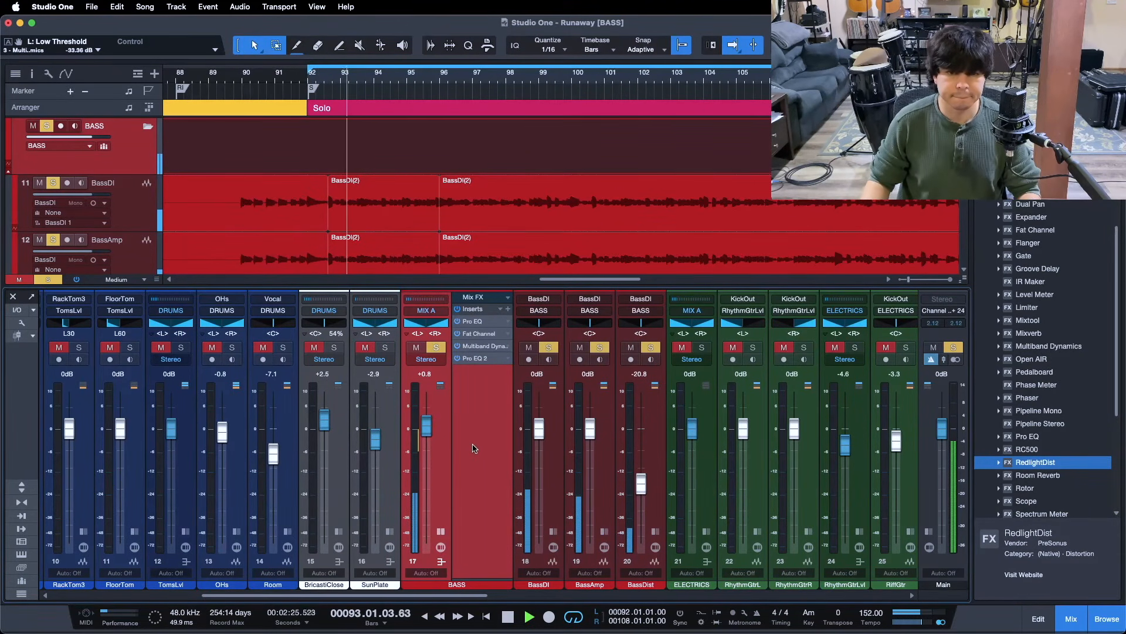
key("s")
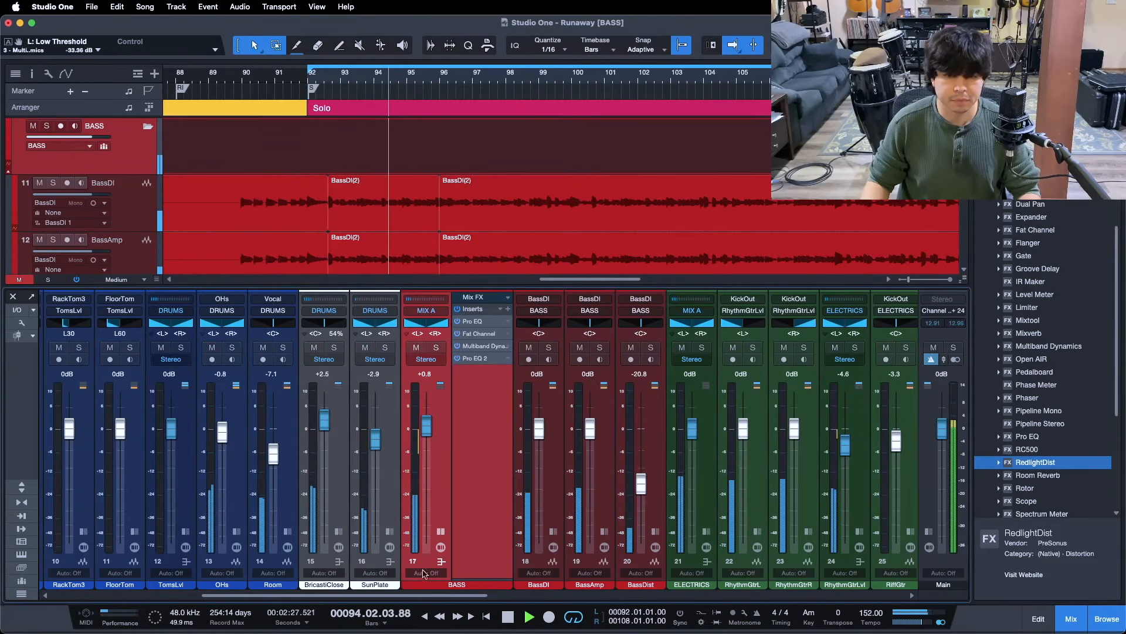
scroll(234, 440, "left", 6)
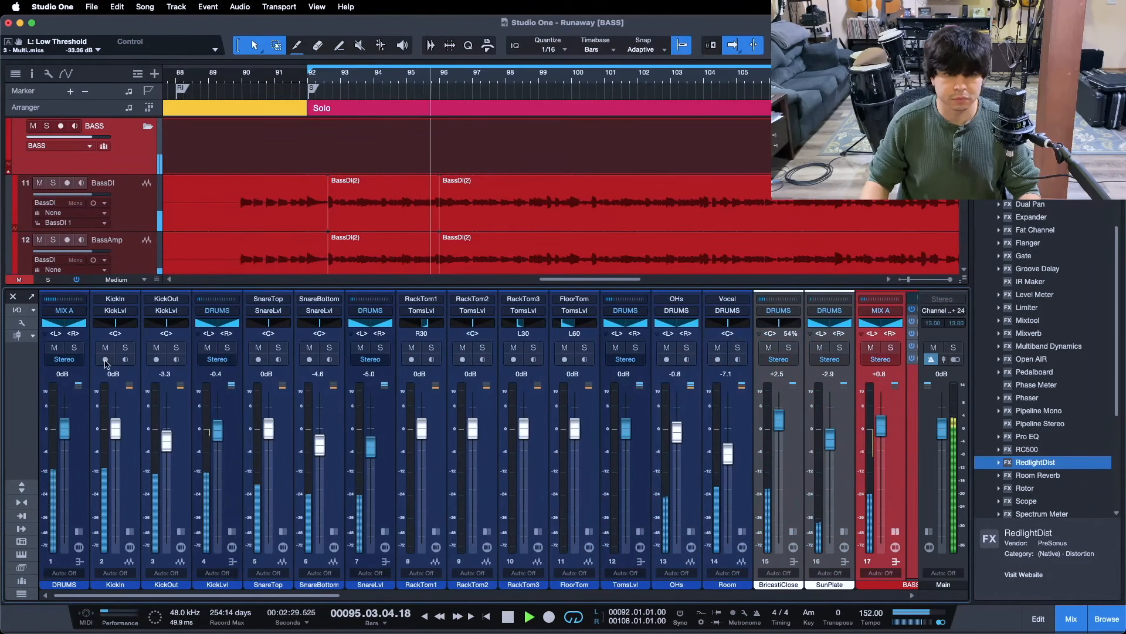
left_click(74, 348)
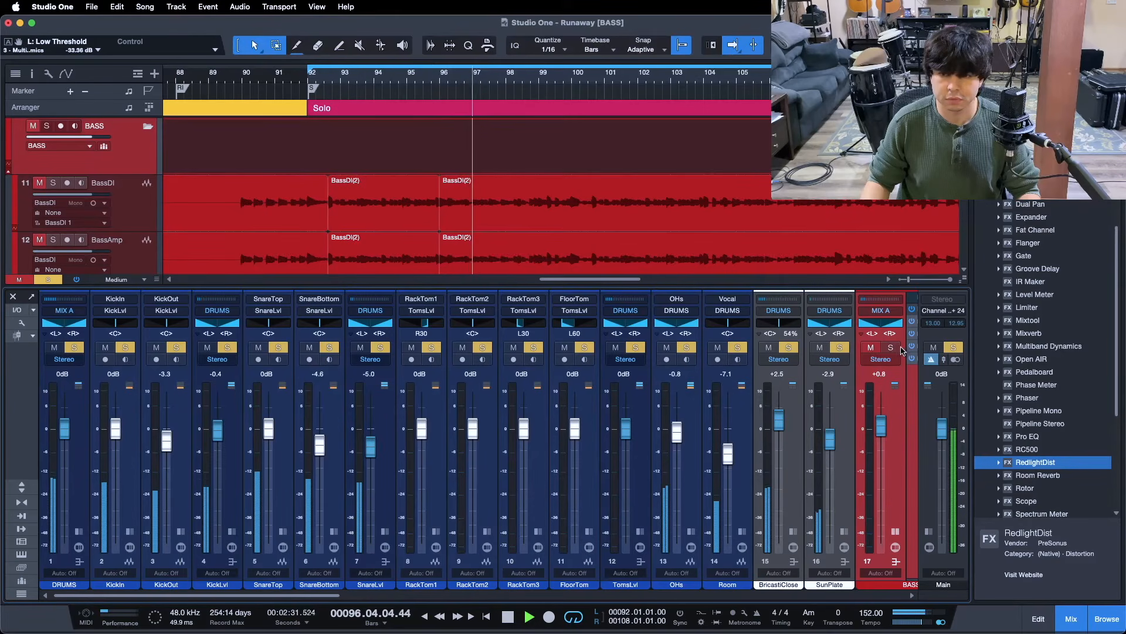
left_click(891, 348)
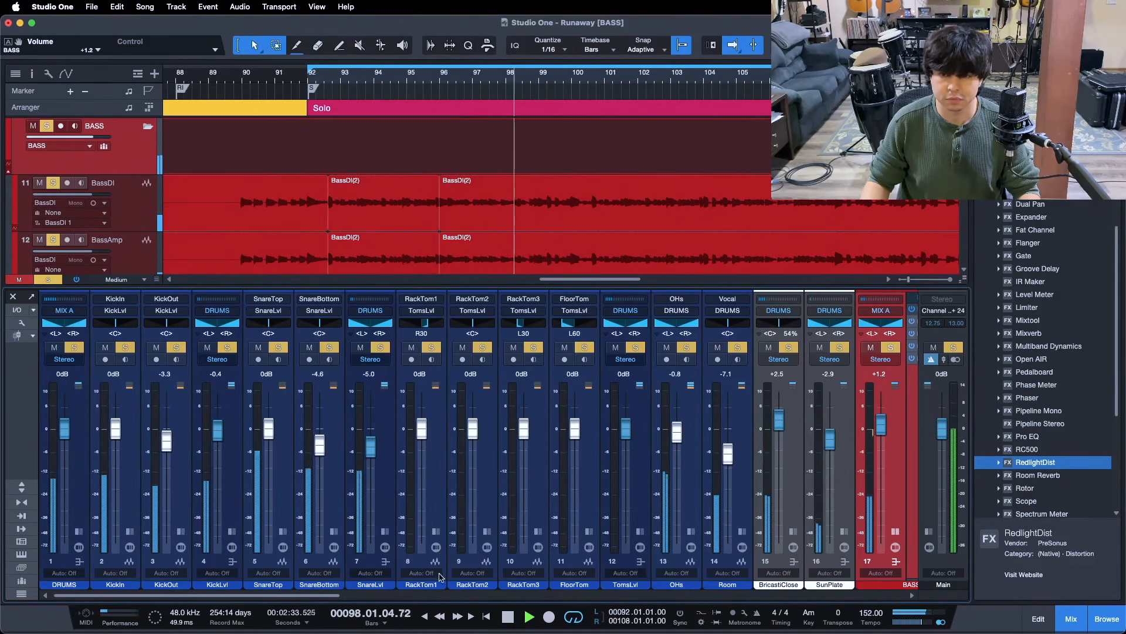
scroll(452, 569, "right", 6)
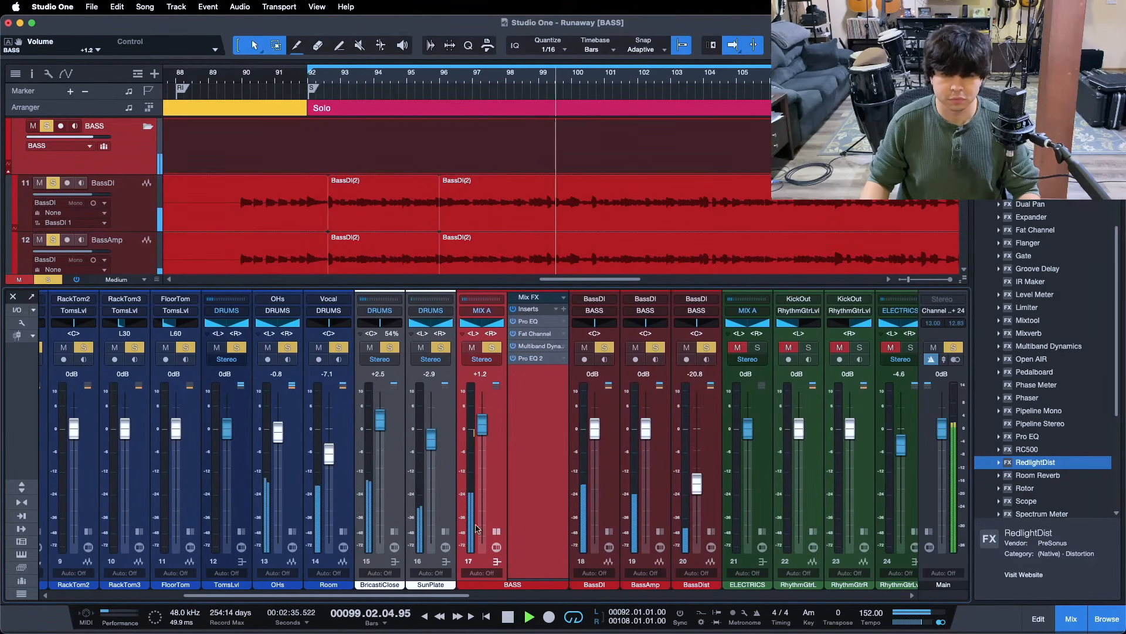
left_click(531, 358)
scroll(485, 414, "up", 1)
left_click(848, 165)
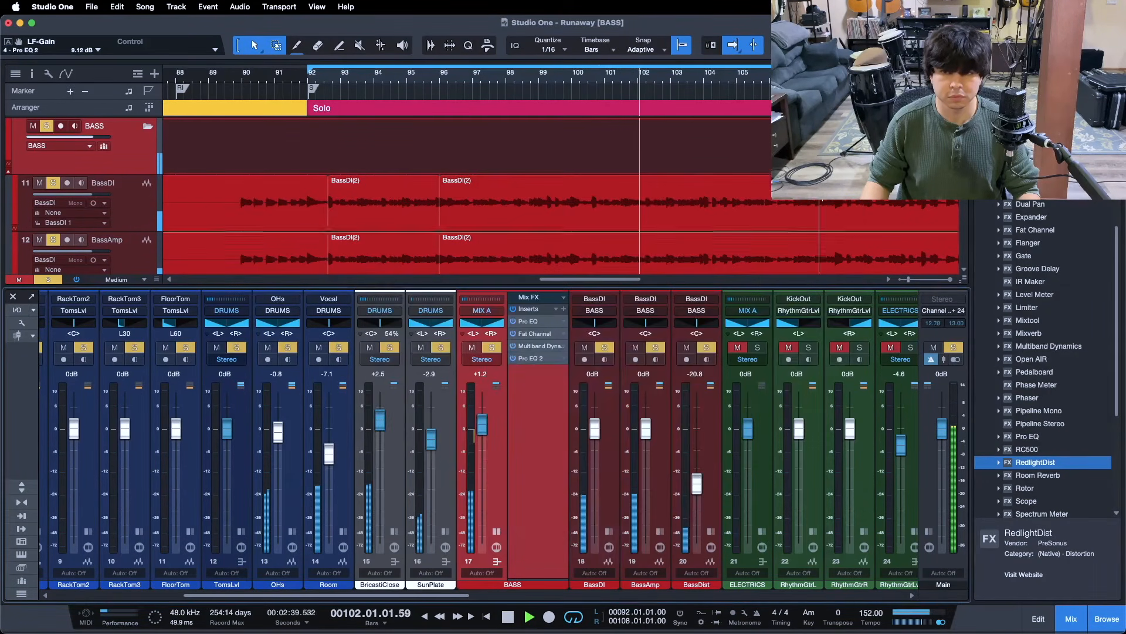
key("shift+s")
left_click(496, 532)
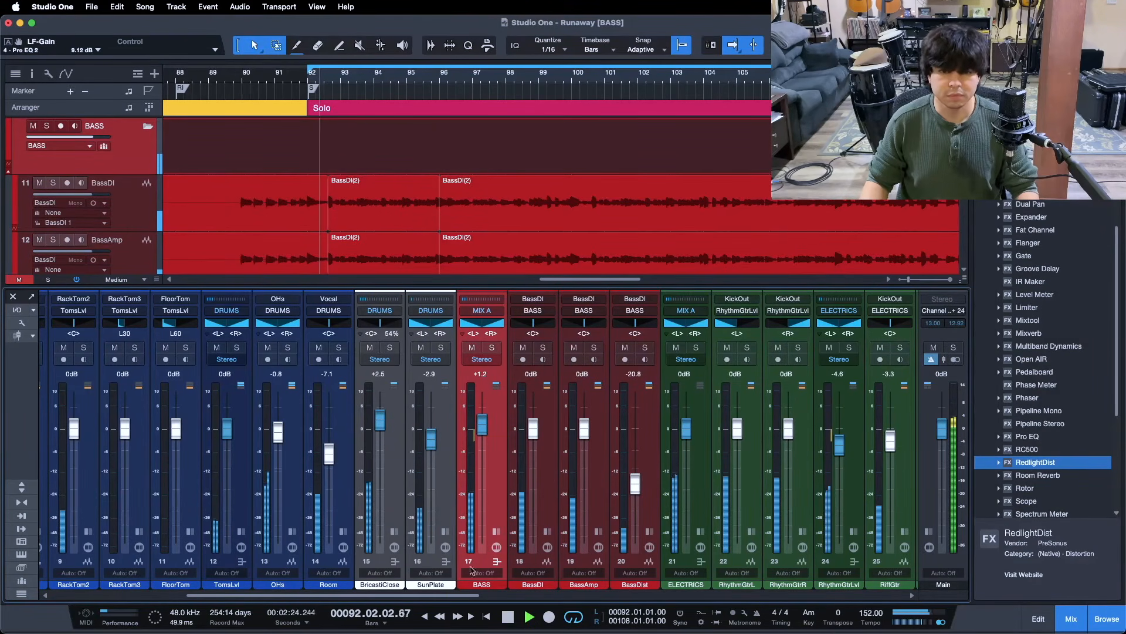
left_click_drag(460, 596, 473, 597)
left_click_drag(456, 435, 456, 437)
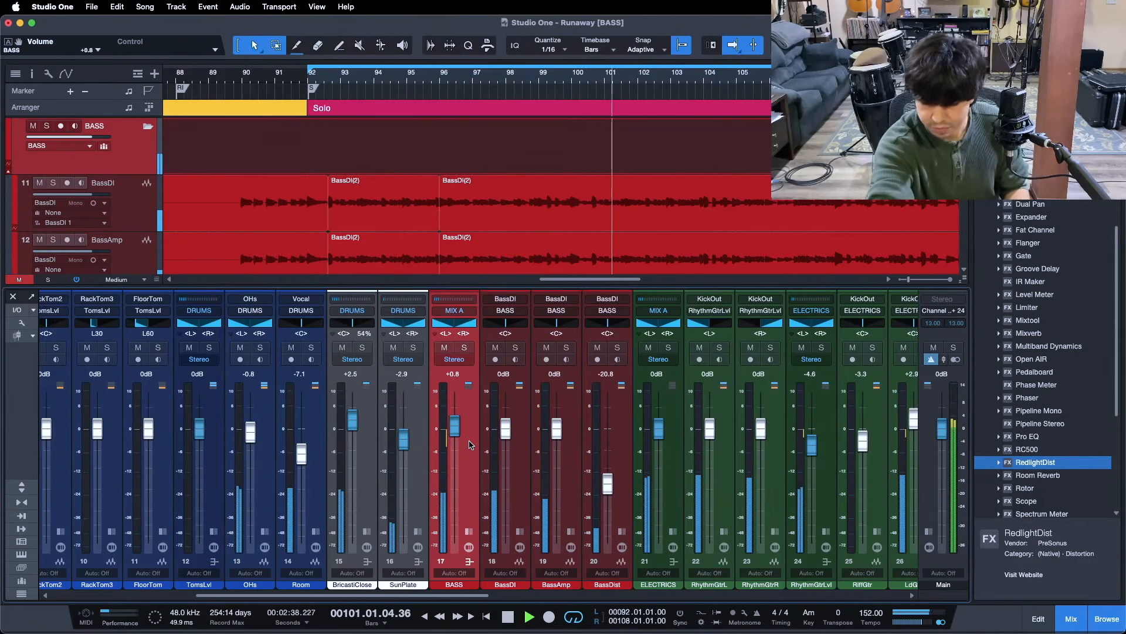
key("space")
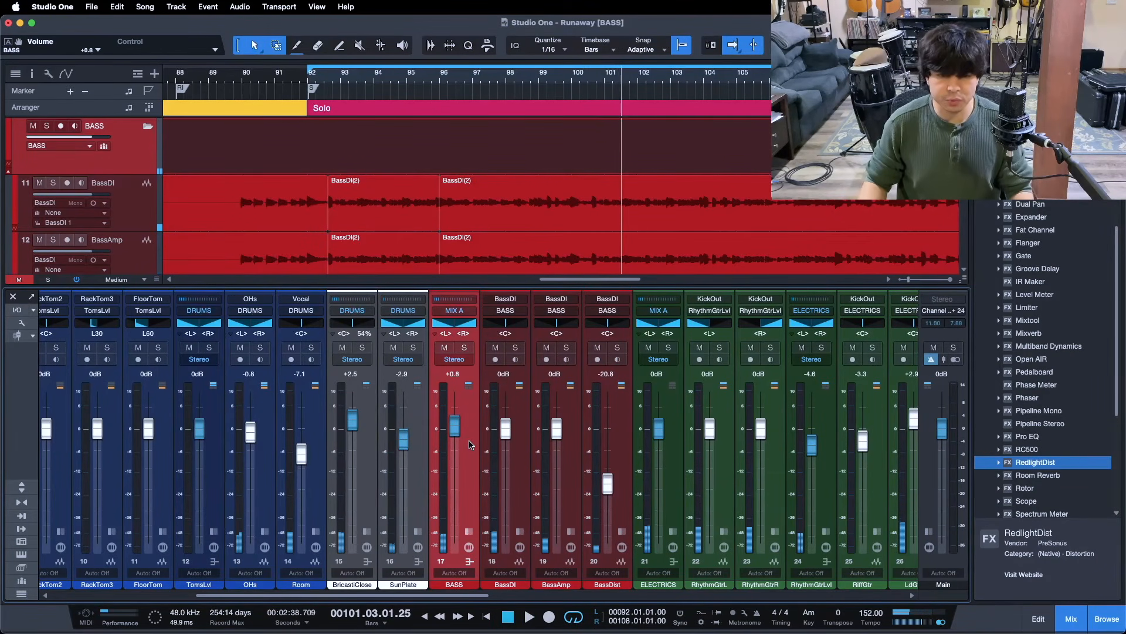
mouse_move(335, 596)
left_mouse_down()
mouse_move(193, 599)
mouse_move(345, 598)
left_mouse_up()
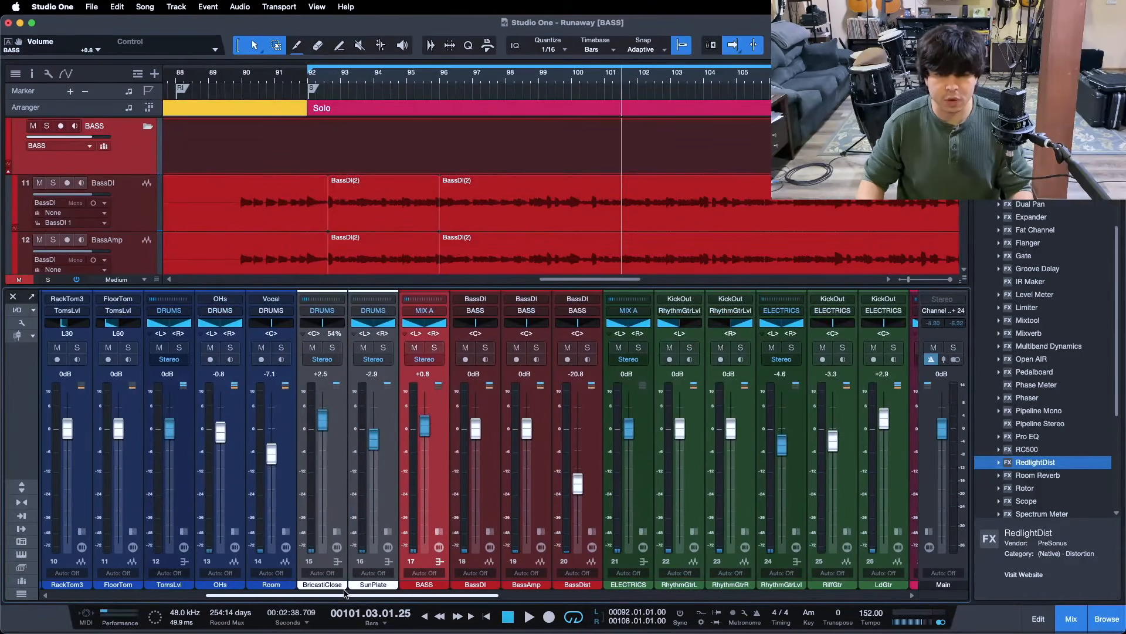
Show the BASS bus inserts, check the Pro EQ 2 settings, and scroll the mixer left
left_click(439, 531)
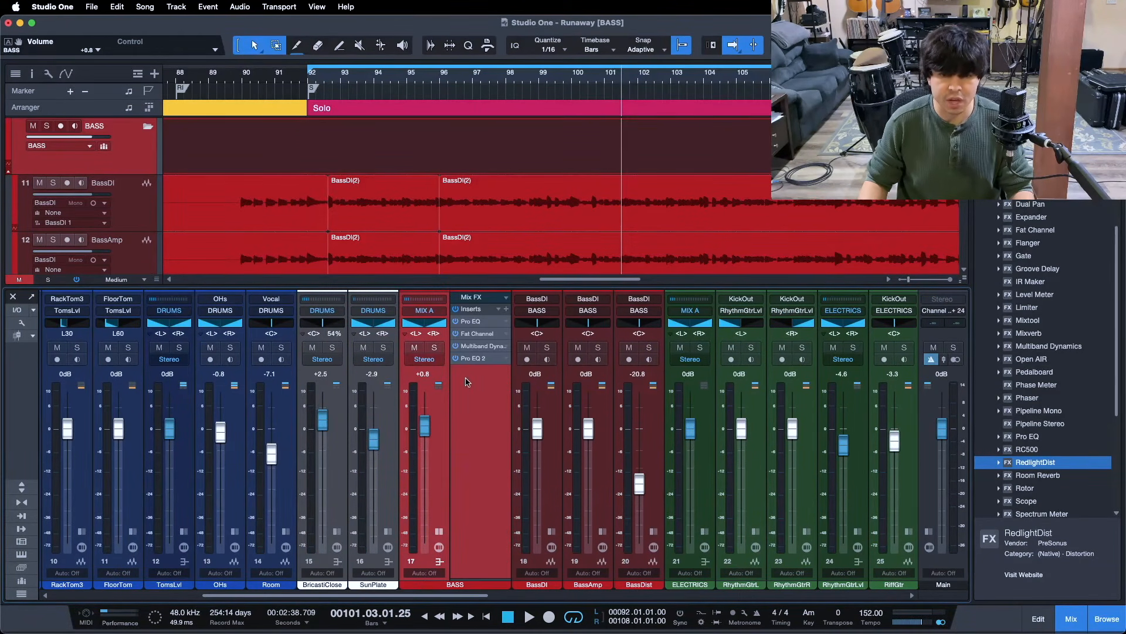
double_click(480, 358)
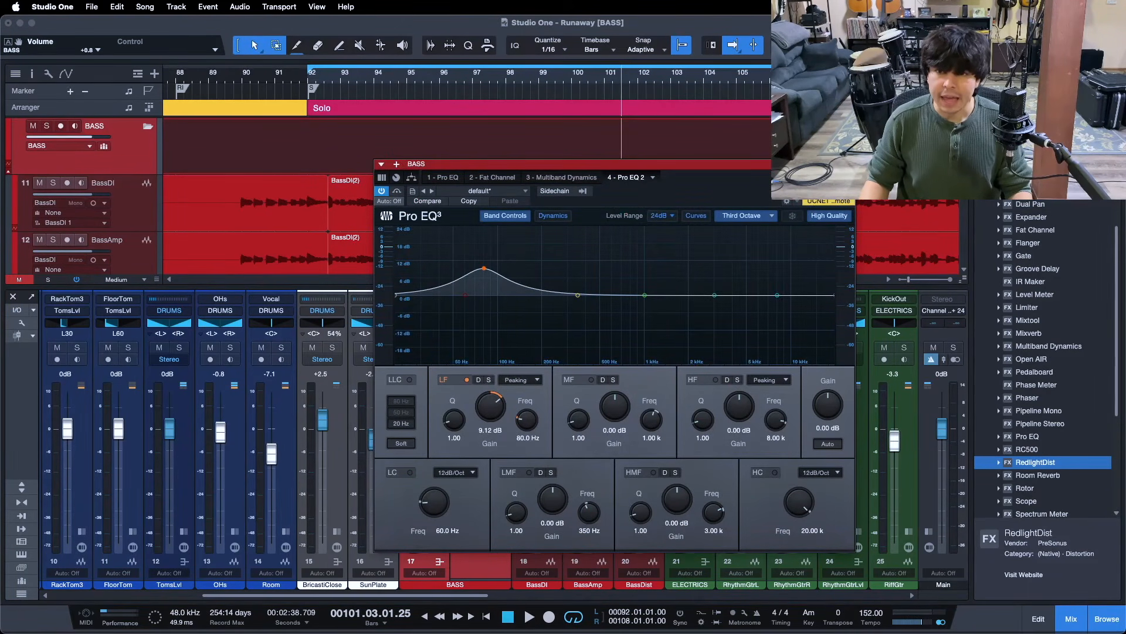
left_click(848, 165)
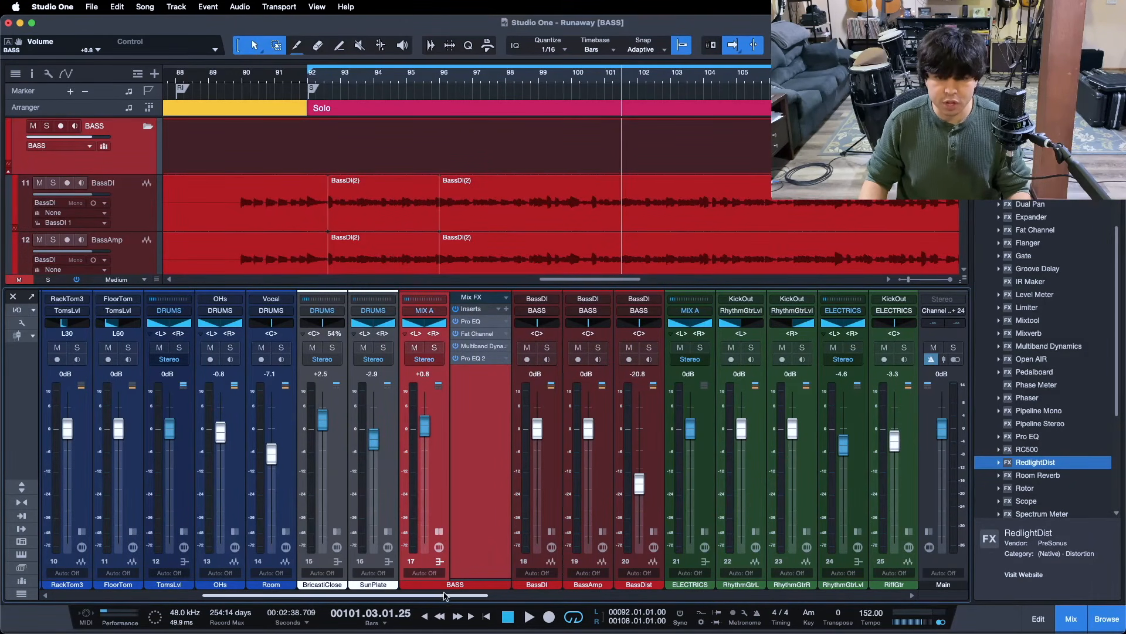
scroll(508, 352, "left", 3)
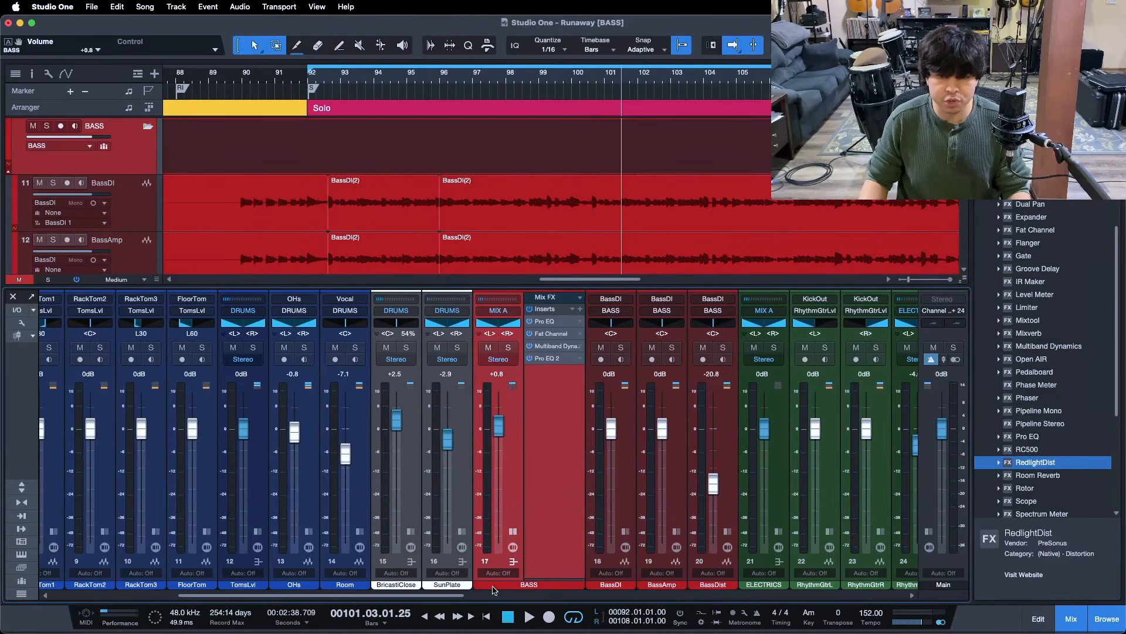
left_click_drag(440, 598, 456, 598)
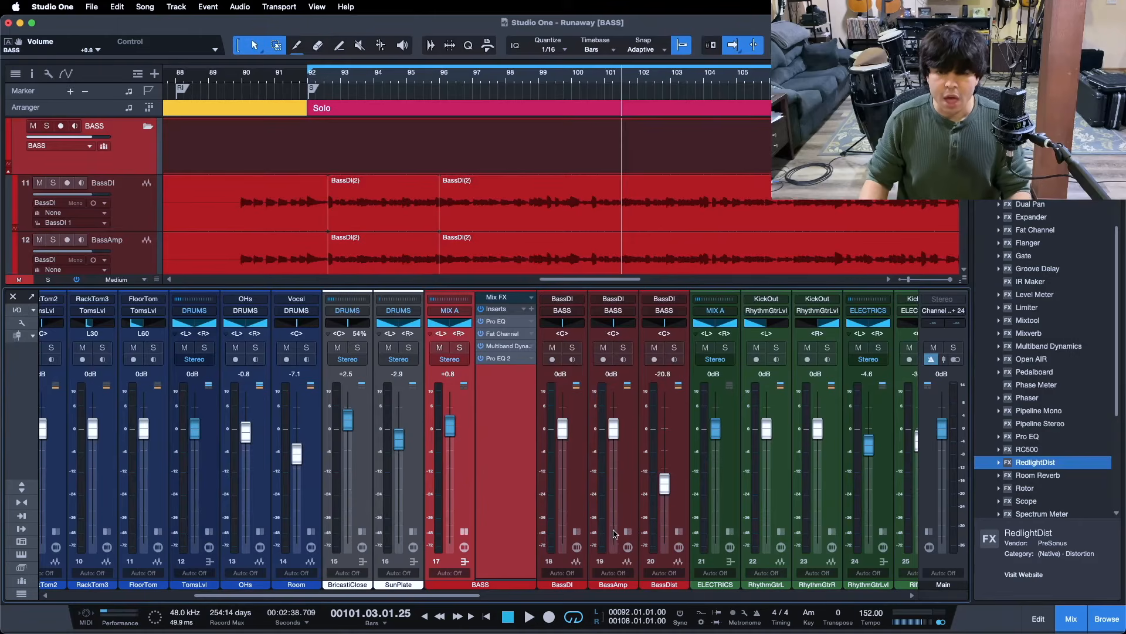
Show the BassDI inserts, solo BassDI, and play from the loop start at bar 92
left_click(577, 532)
left_click(601, 432)
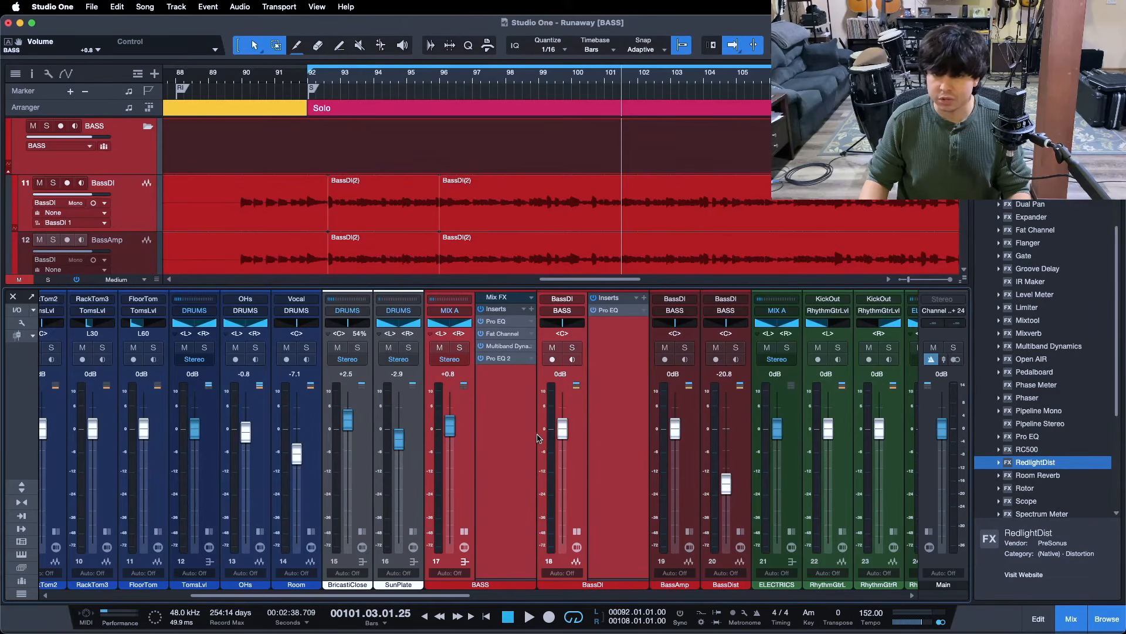
left_click(559, 362)
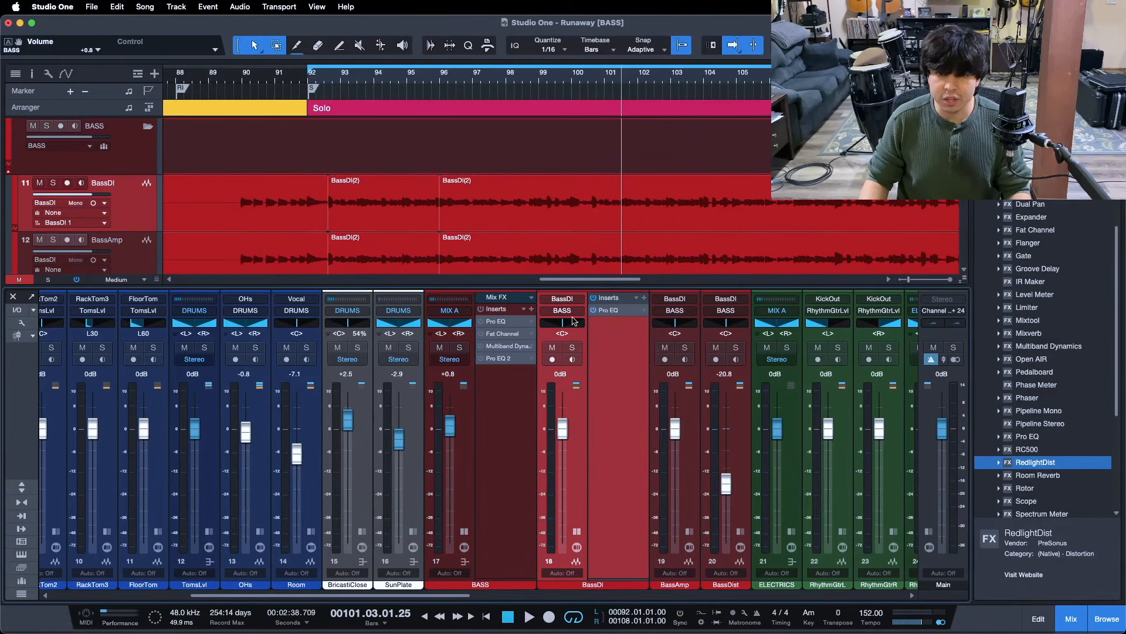
left_click(573, 348)
key("KP_1")
key("super+s")
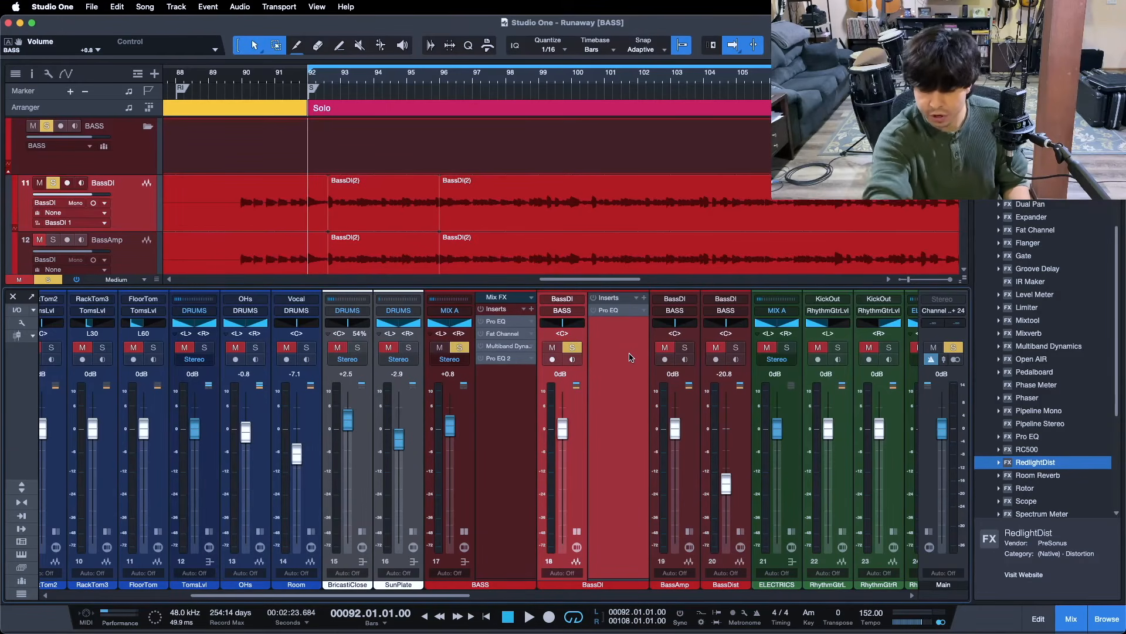
key("space")
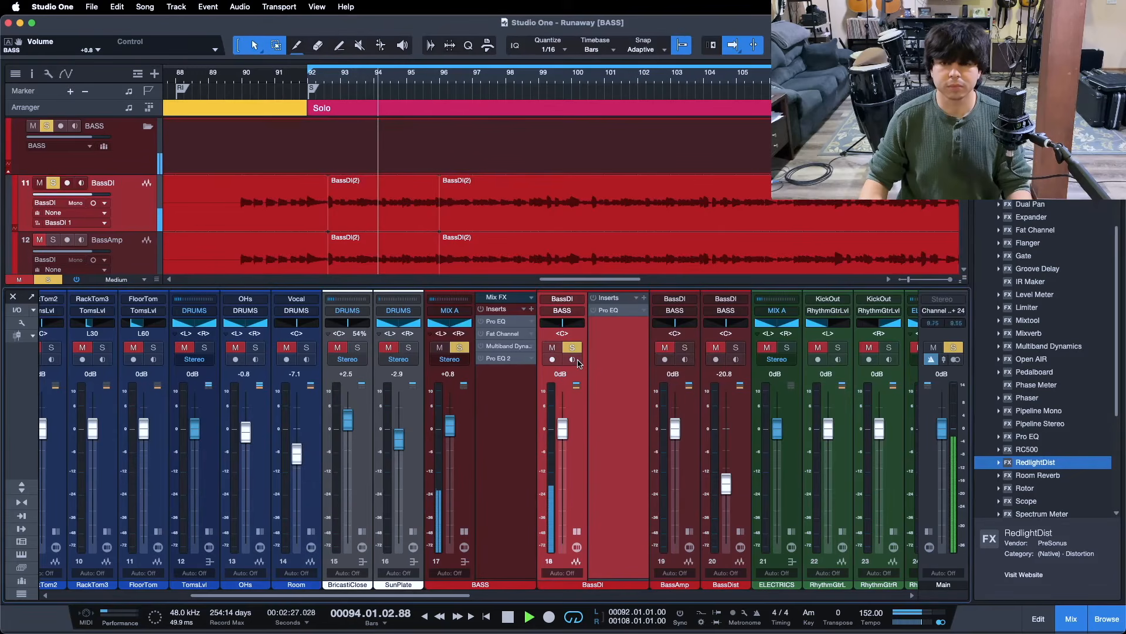
Solo BassAmp too and compare the BASS bus inserts active versus bypassed
left_click(685, 347)
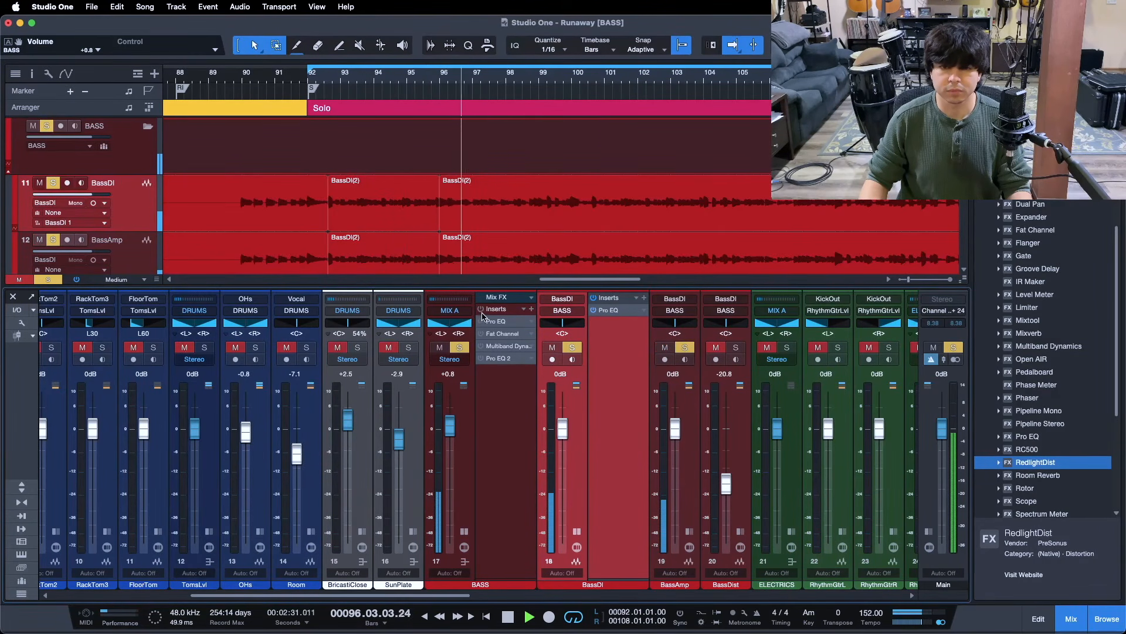
left_click(481, 309)
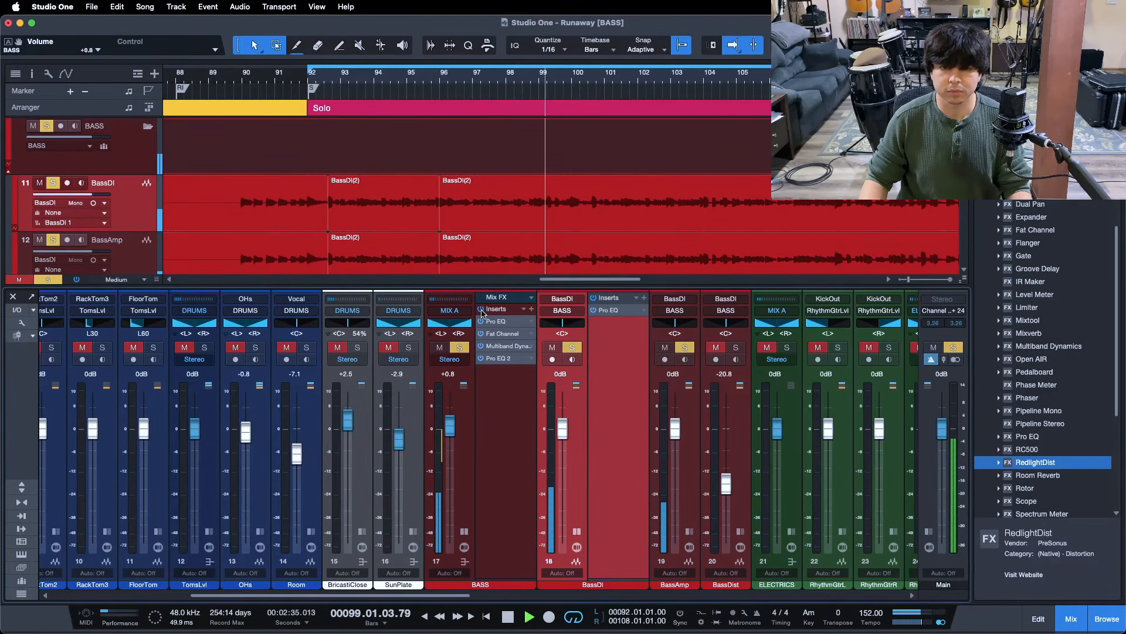
left_click(482, 311)
left_click(481, 310)
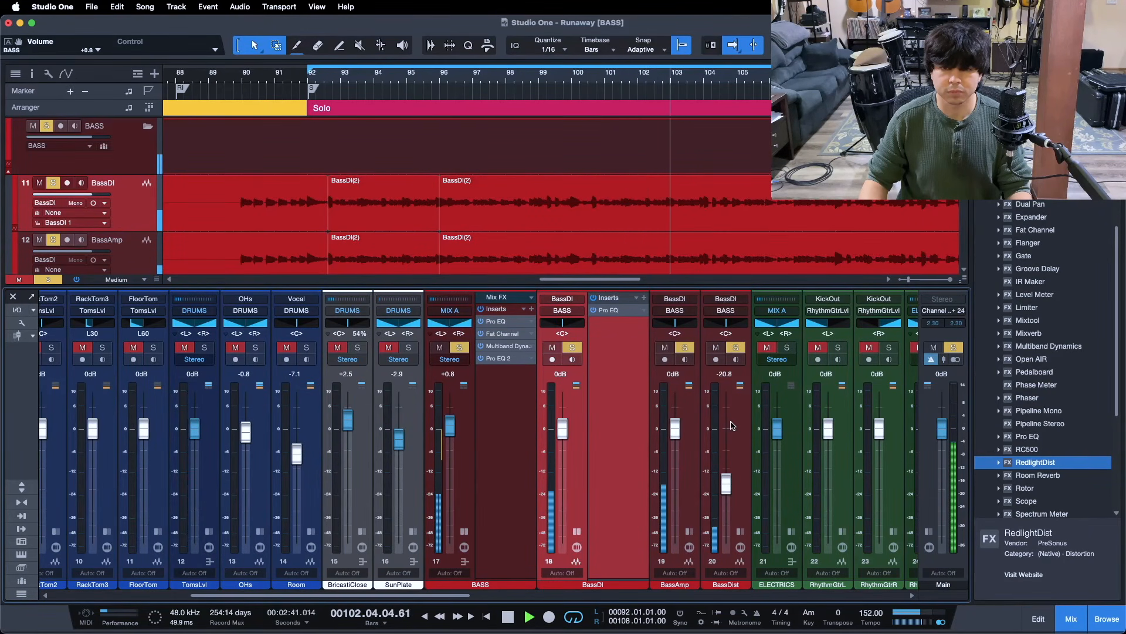
Bypass the BASS bus inserts, solo BassDist, stop playback near bar 98, and reselect BassDI
left_click(707, 361)
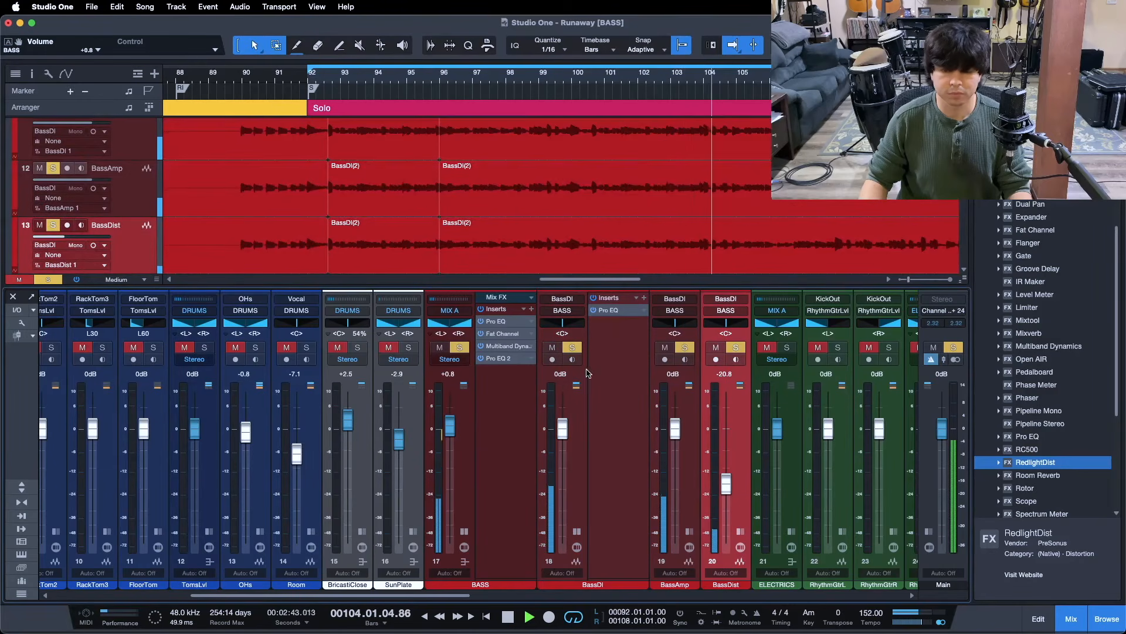
left_click(481, 311)
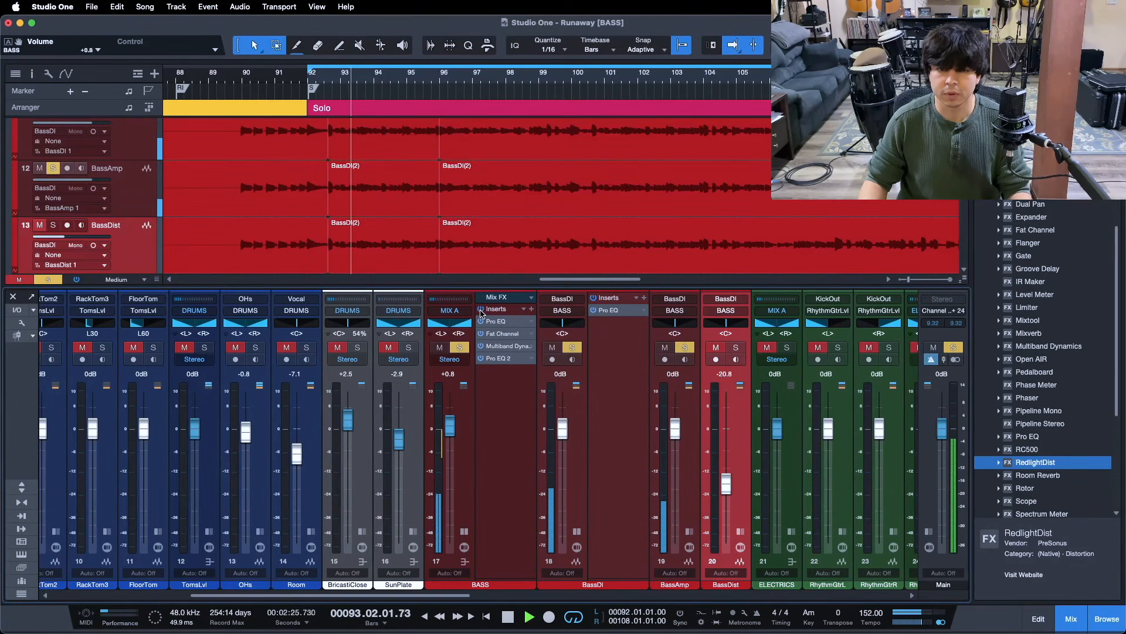
key("s")
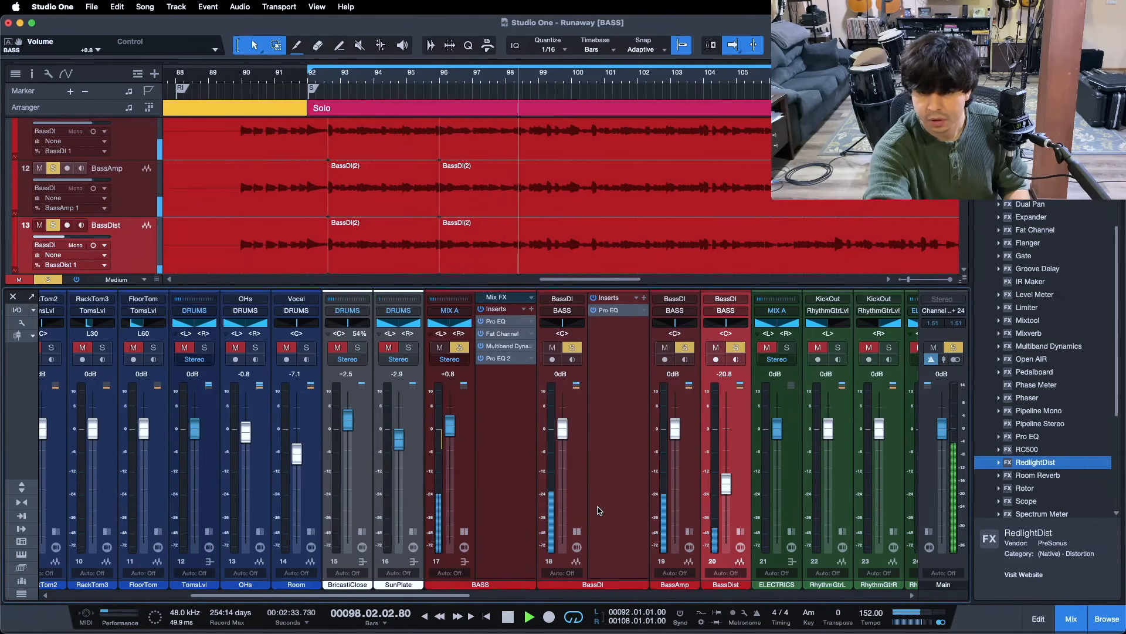
key("space")
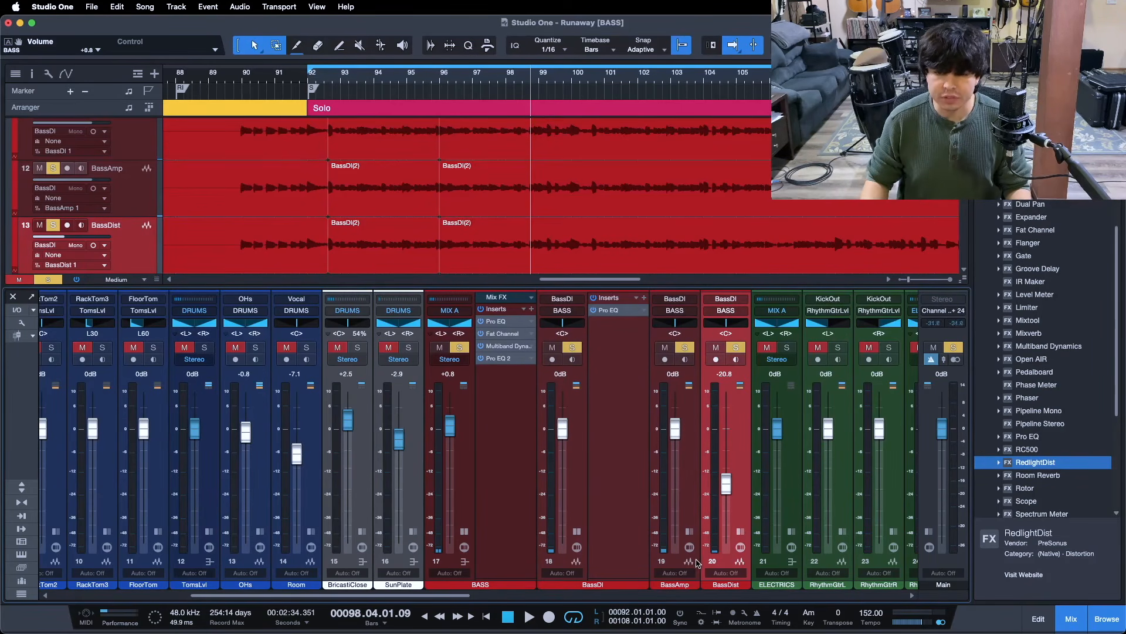
left_click(621, 412)
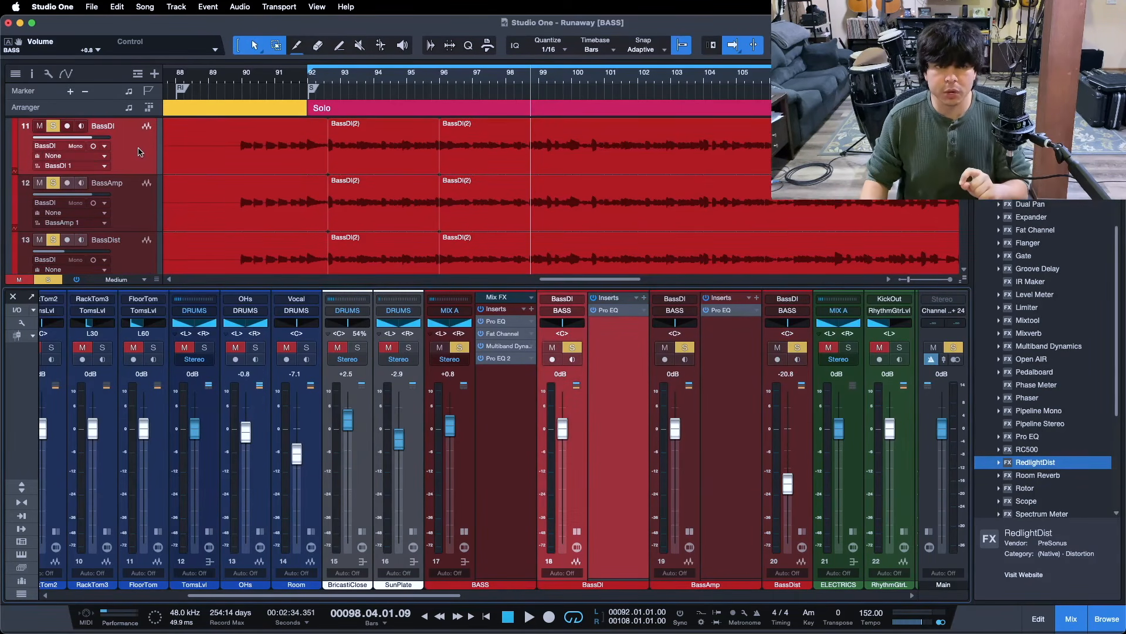
left_click(609, 317)
left_click_drag(521, 225, 646, 215)
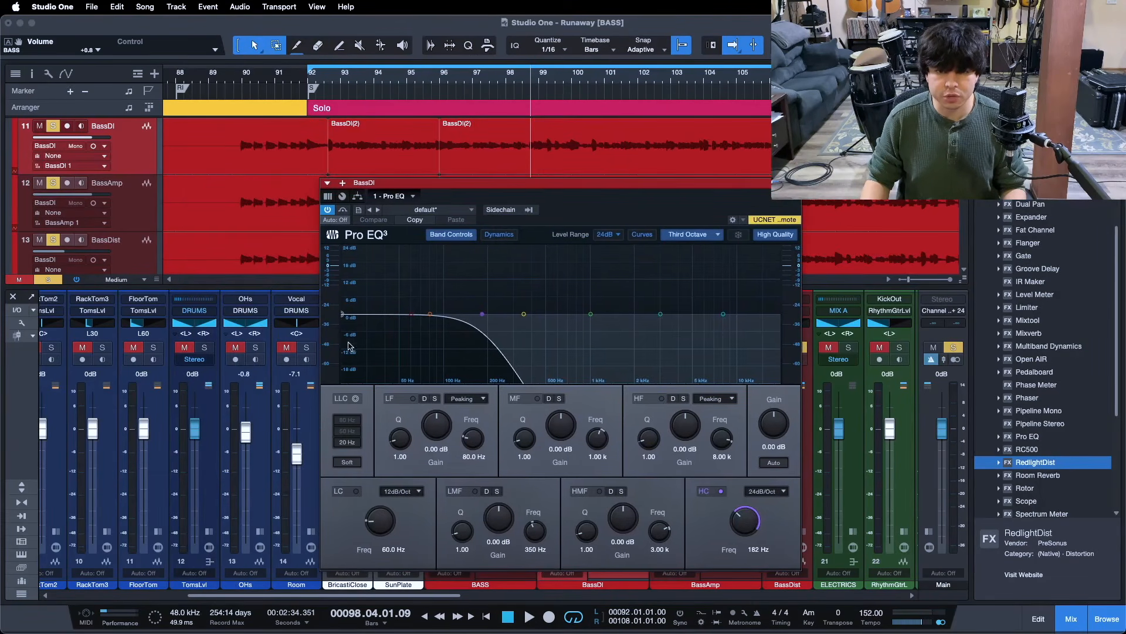
left_click_drag(781, 191, 628, 183)
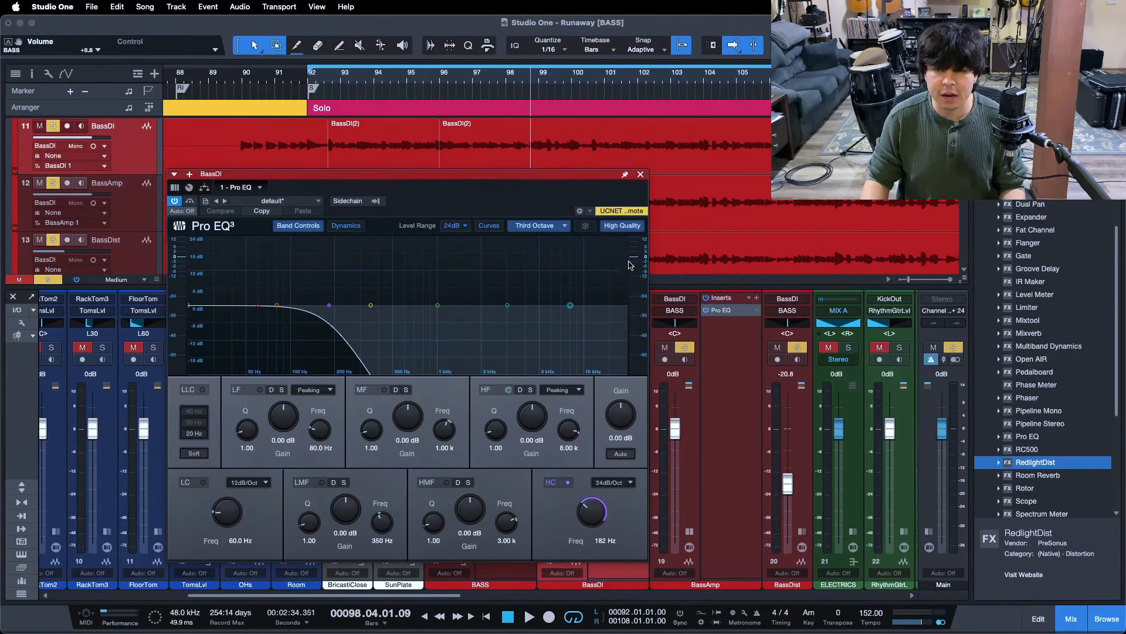
left_click(738, 313)
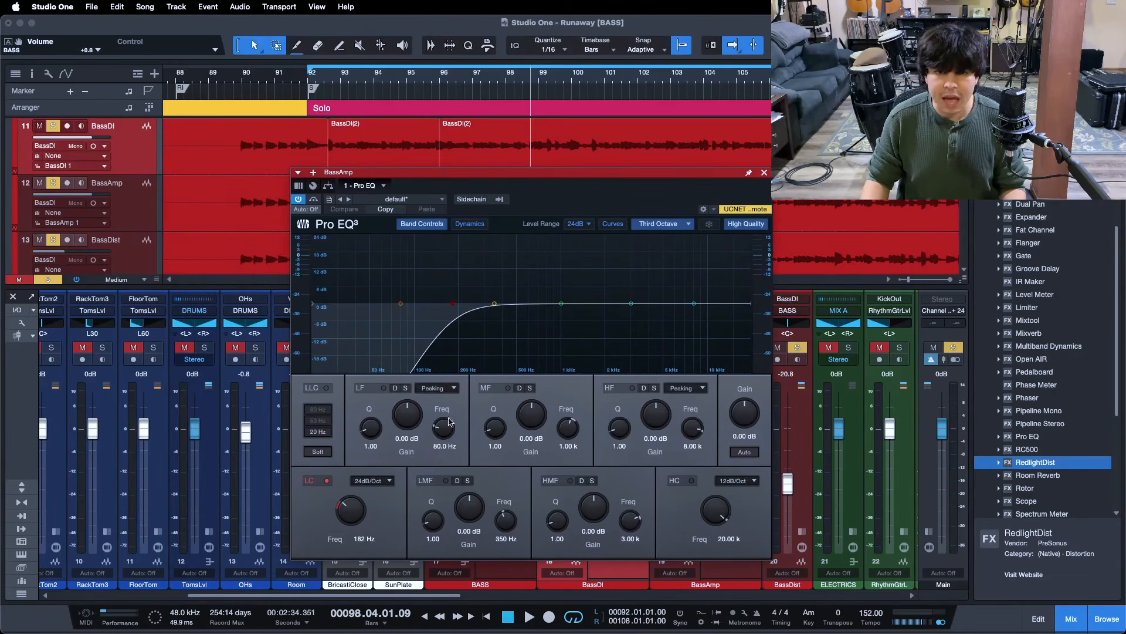
left_click(763, 172)
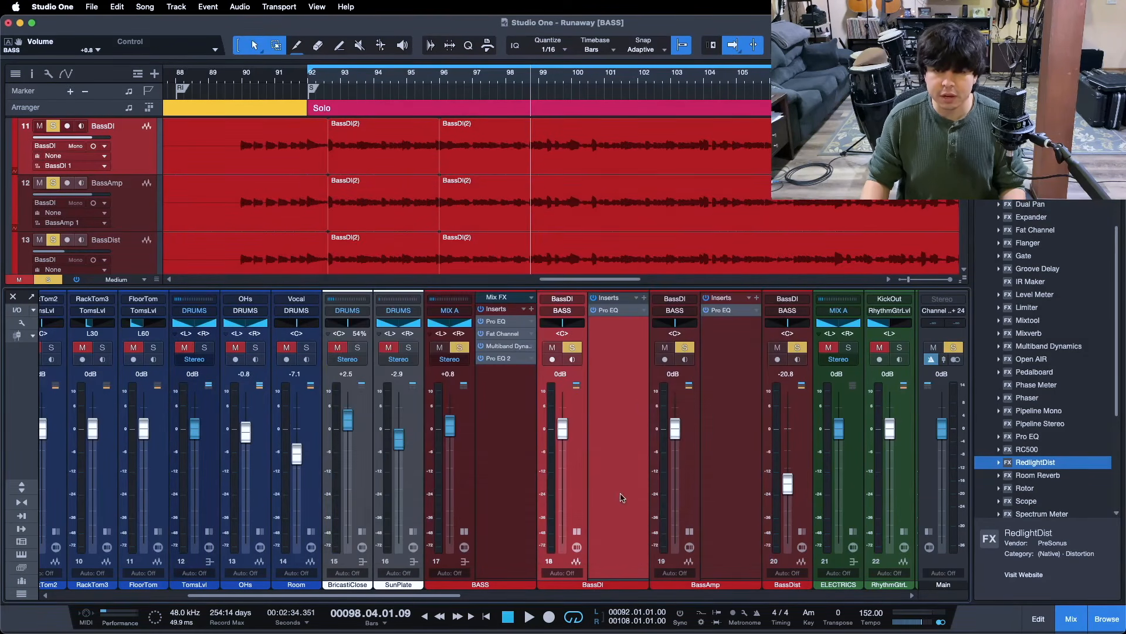
left_click(498, 322)
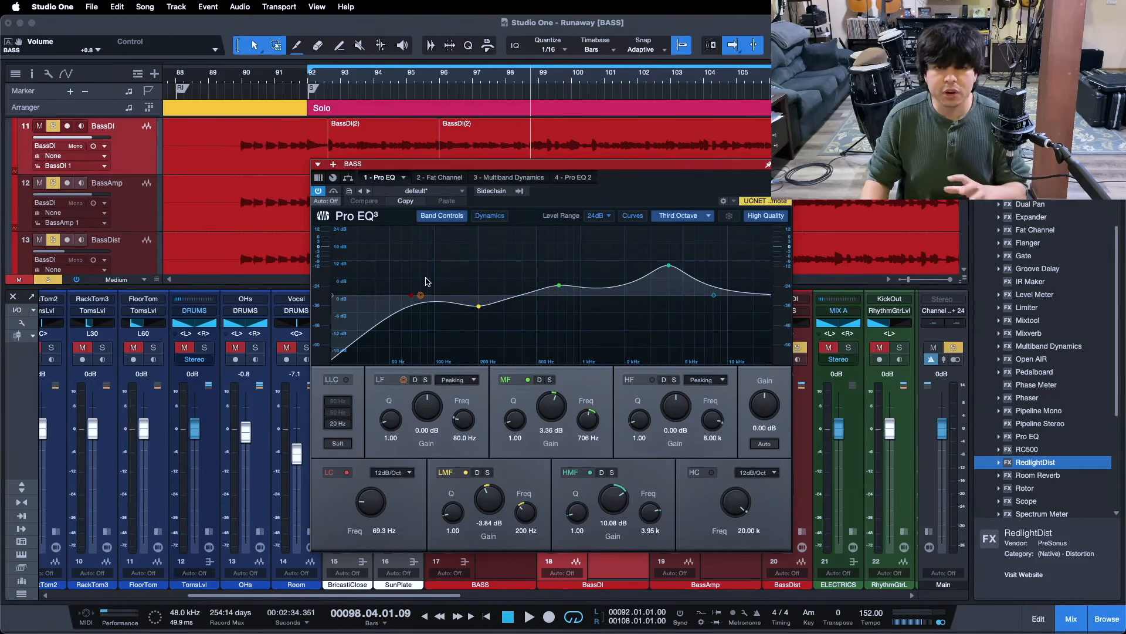
left_click(437, 177)
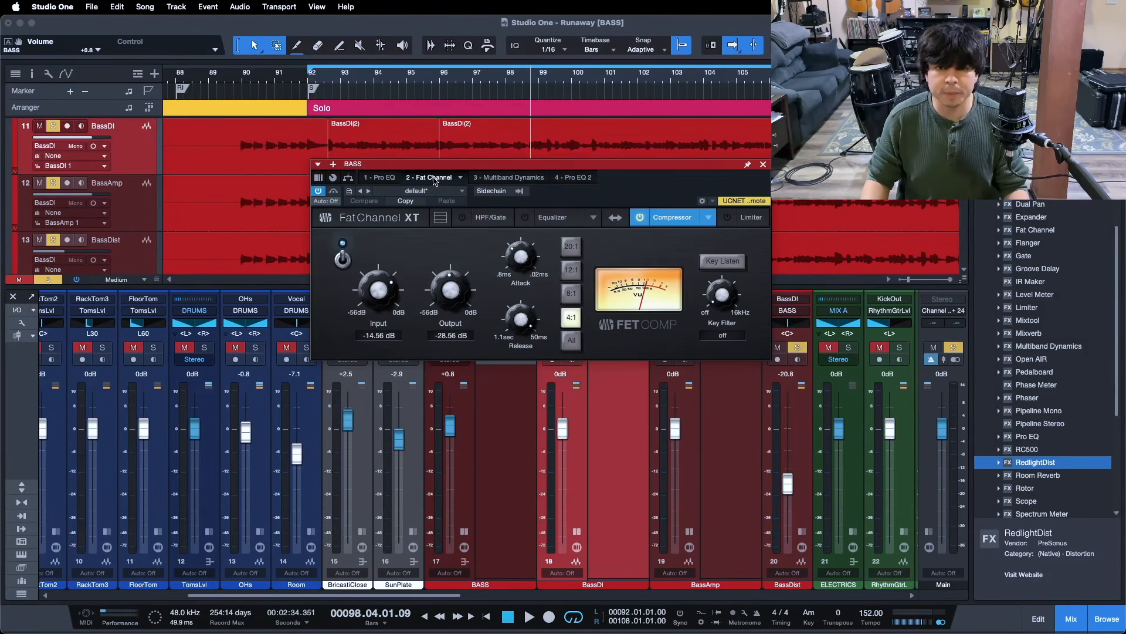
left_click_drag(624, 197, 667, 246)
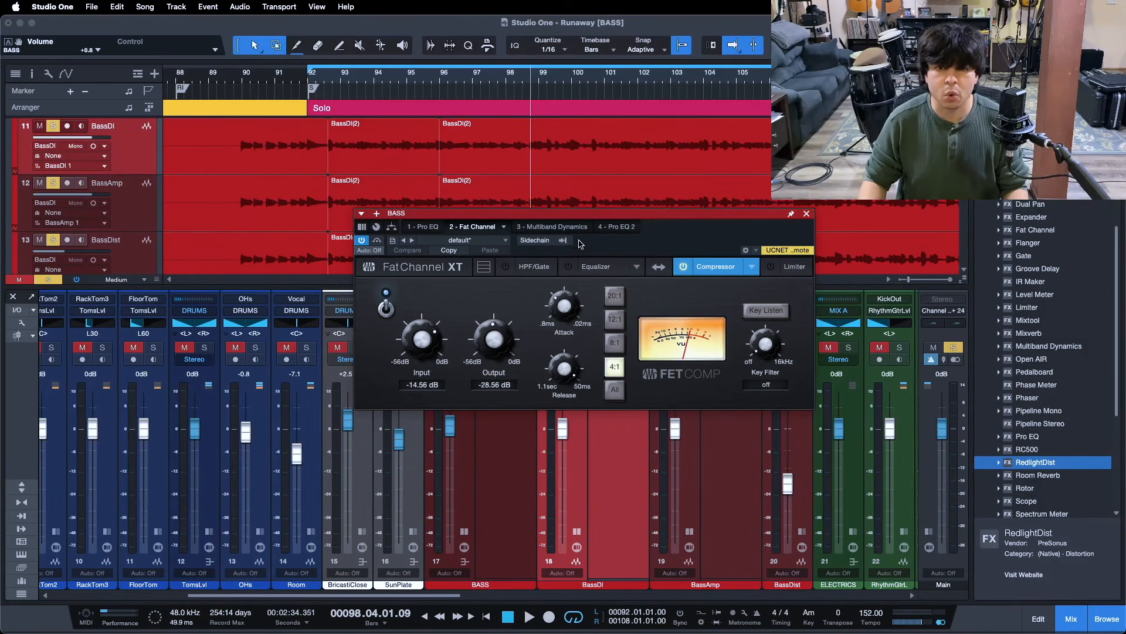
left_click(547, 228)
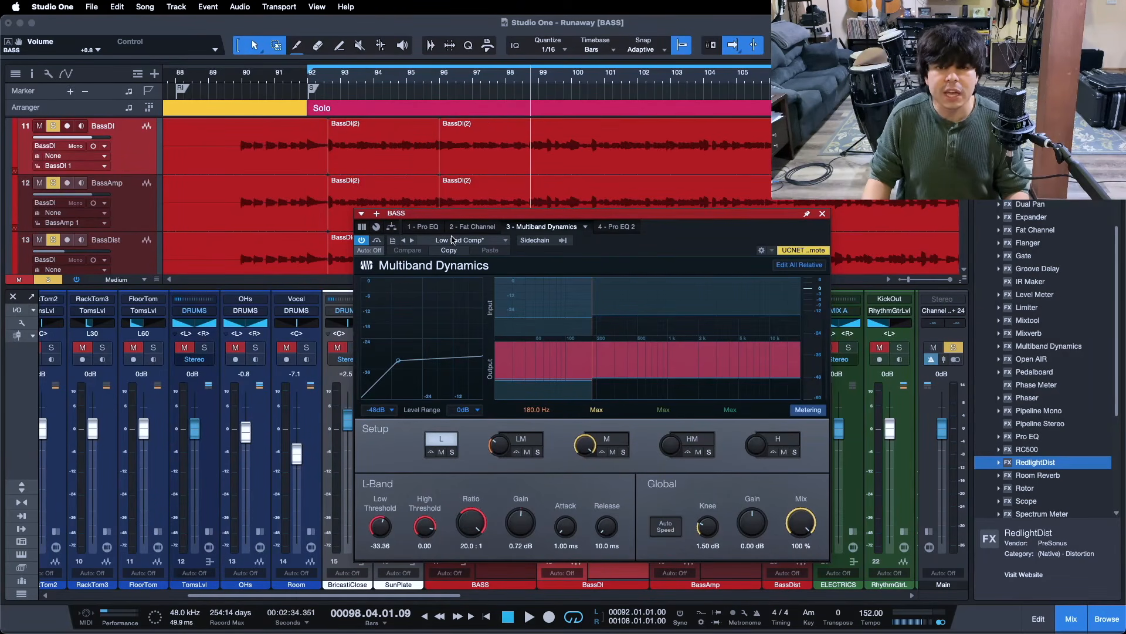
left_click(434, 229)
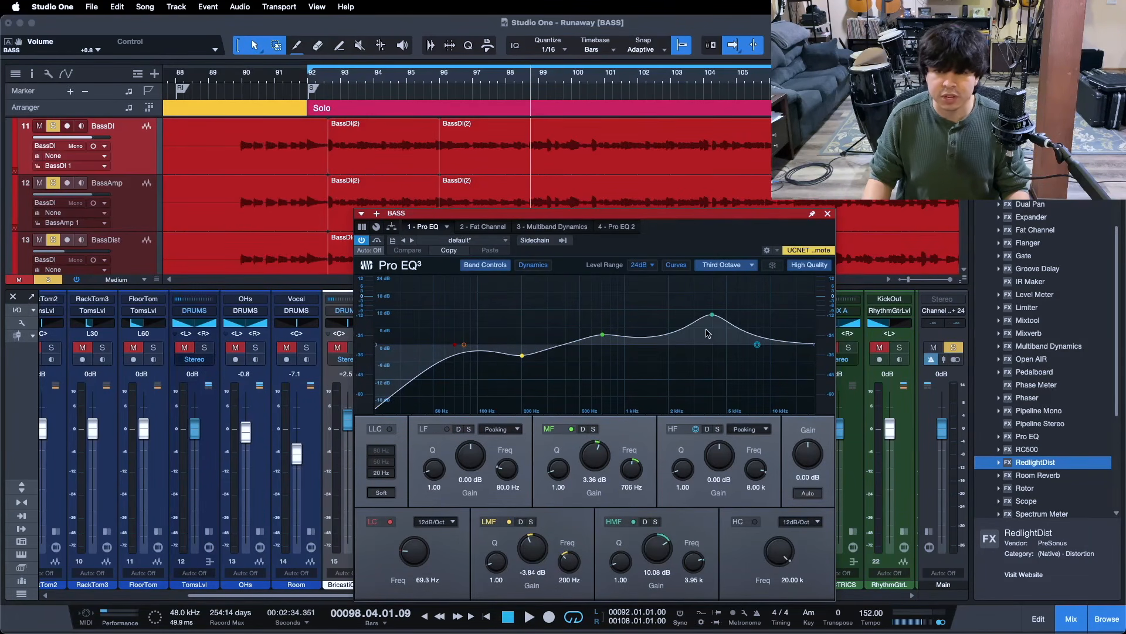
left_click(616, 231)
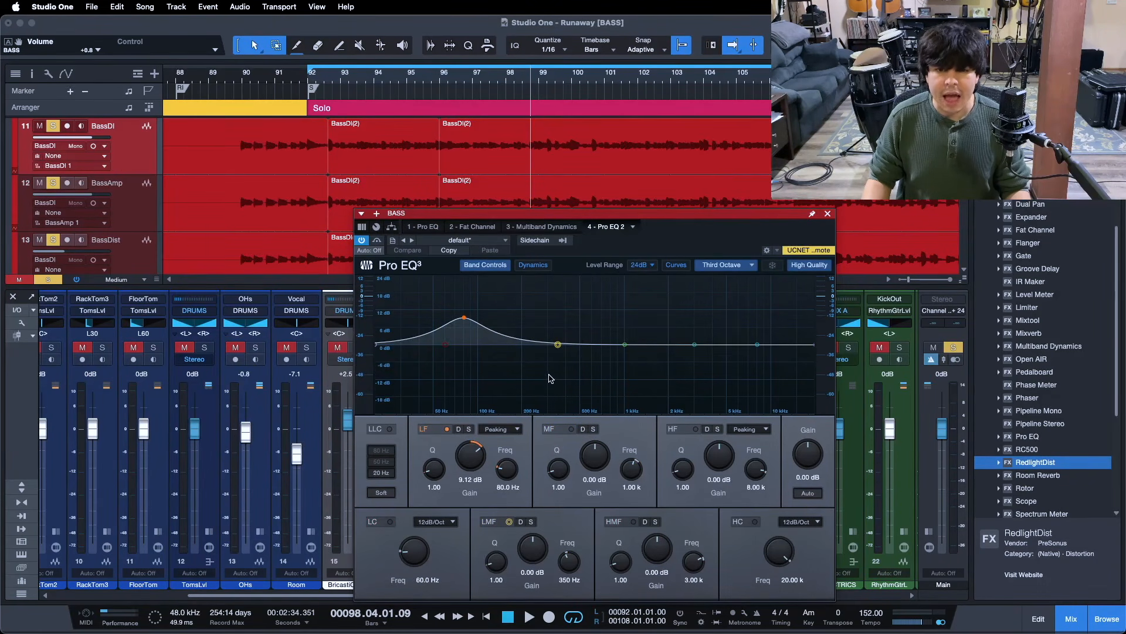
left_click_drag(712, 238, 661, 227)
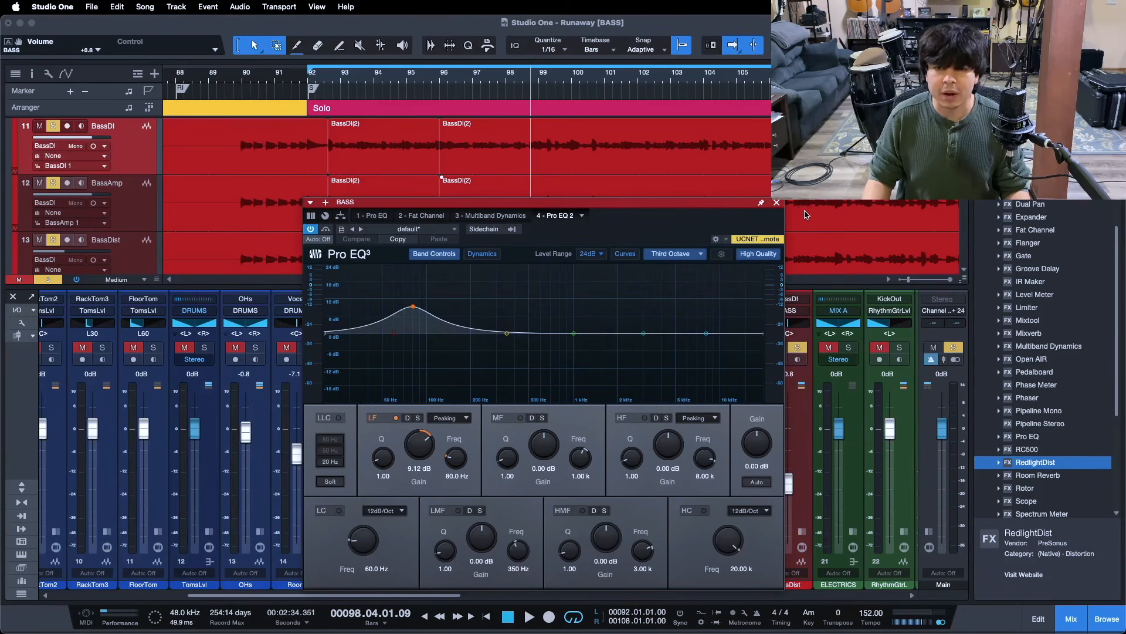
left_click(777, 203)
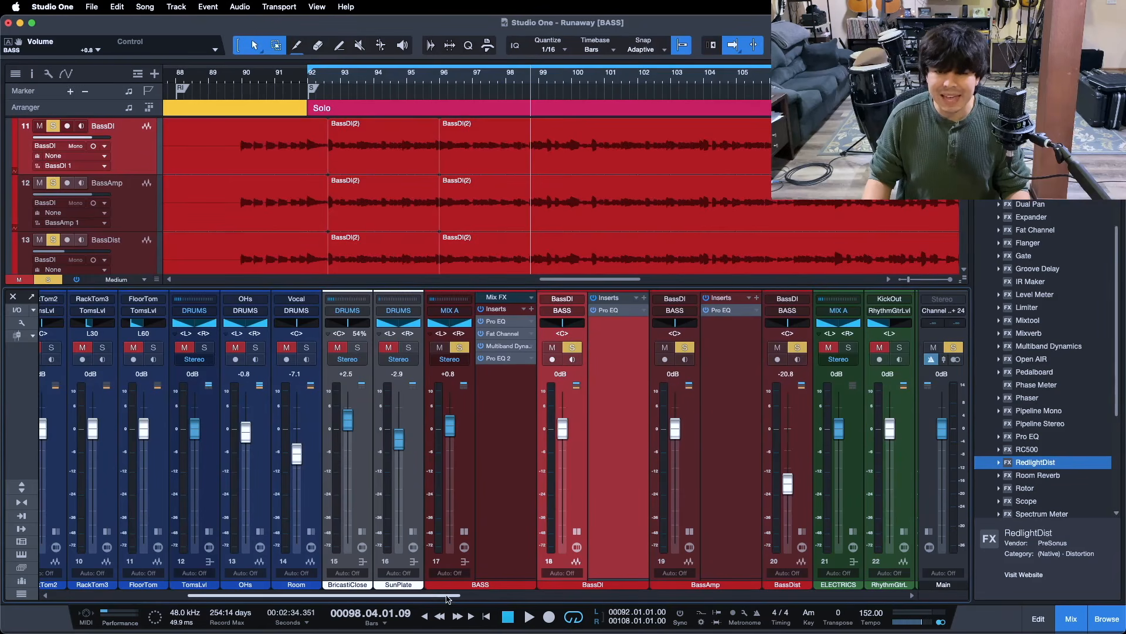
scroll(472, 601, "right", 5)
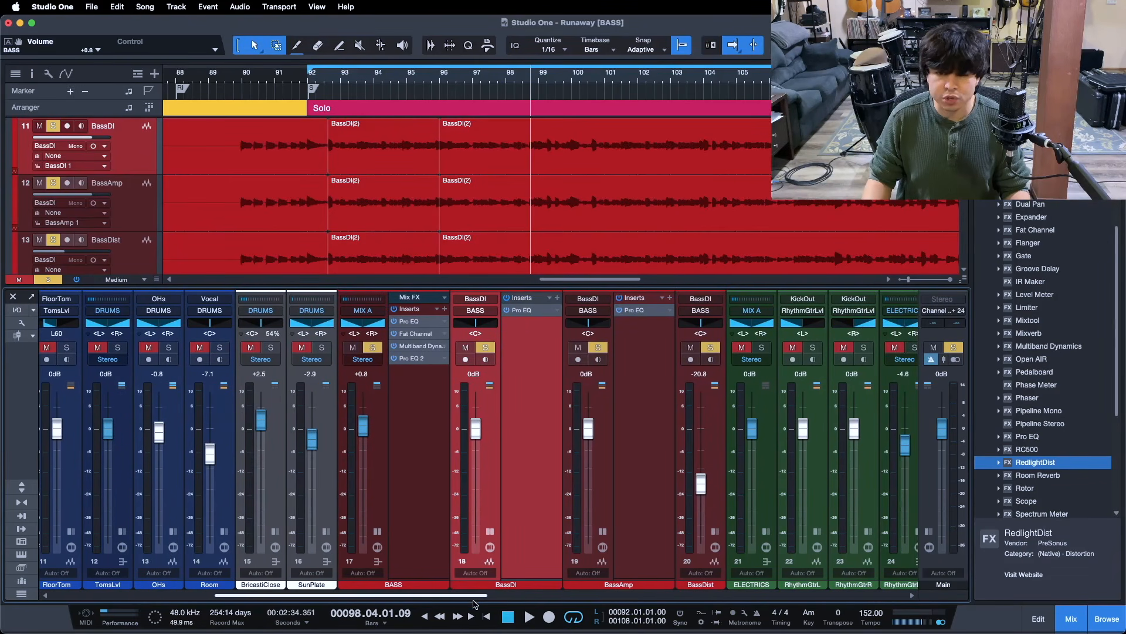